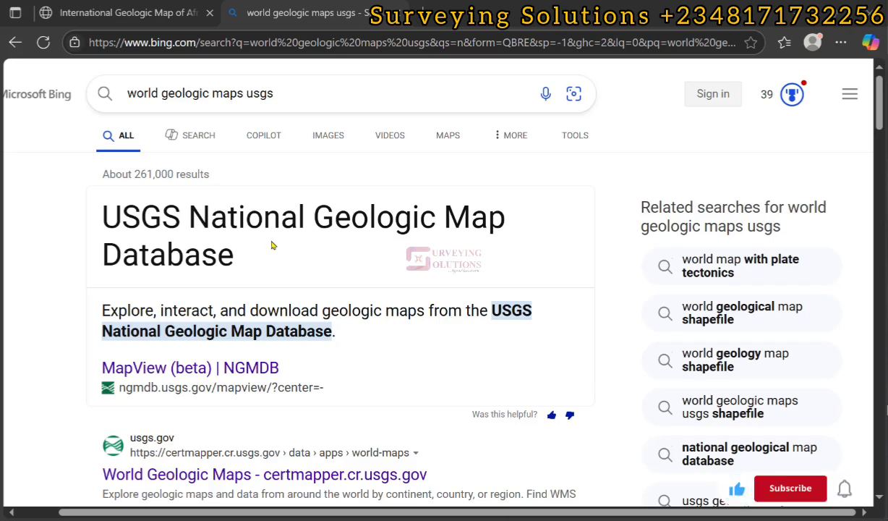
Open the USGS World Geologic Maps search result in a new tab and switch to that tab.
{"action": "scroll", "coordinate": [273, 246], "scroll_direction": "down", "scroll_amount": 2}
{"action": "scroll", "coordinate": [198, 192], "scroll_direction": "up", "scroll_amount": 2}
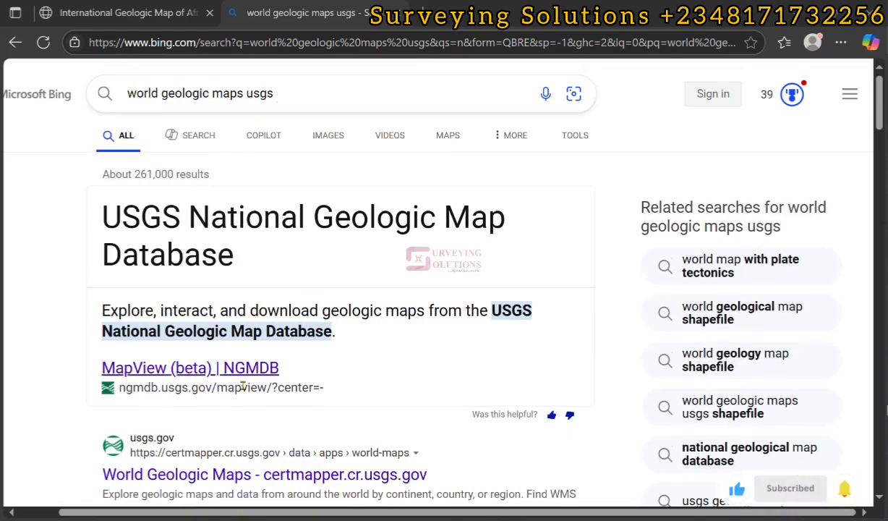
{"action": "scroll", "coordinate": [228, 382], "scroll_direction": "down", "scroll_amount": 3}
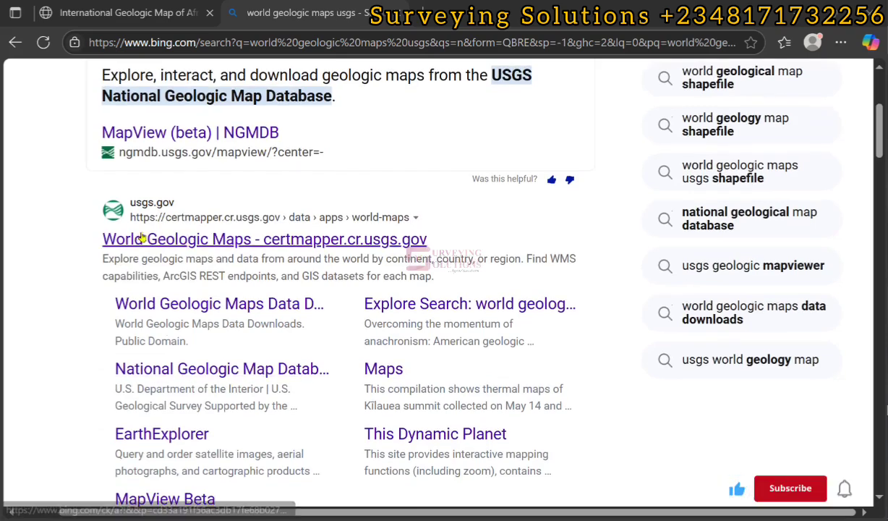
{"action": "right_click", "coordinate": [247, 242]}
{"action": "left_click", "coordinate": [253, 250]}
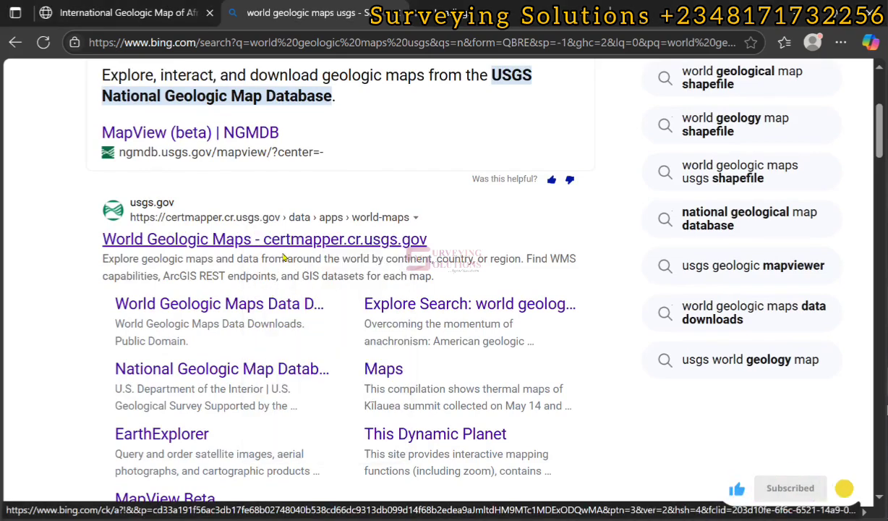
{"action": "key", "text": "ctrl+Tab"}
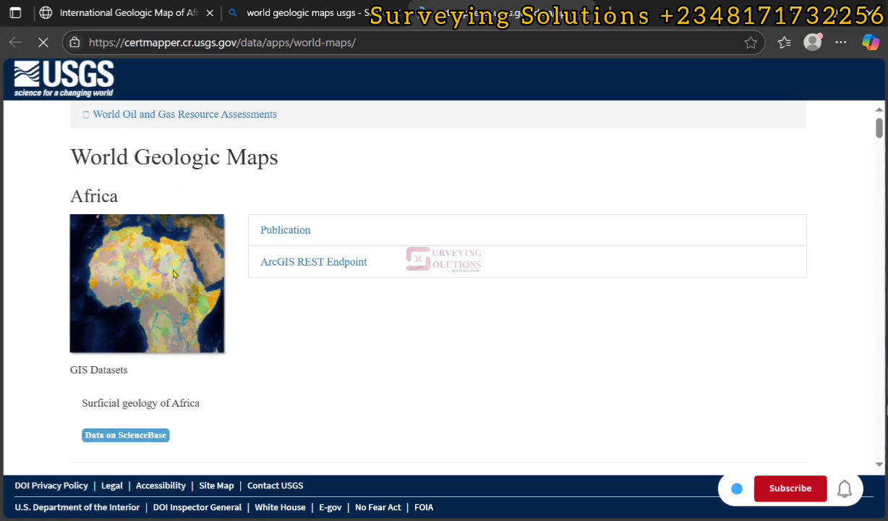
Look through the regional sections of the World Geologic Maps page and their GIS datasets, returning to Africa.
{"action": "scroll", "coordinate": [257, 222], "scroll_direction": "down", "scroll_amount": 1}
{"action": "scroll", "coordinate": [257, 222], "scroll_direction": "up", "scroll_amount": 1}
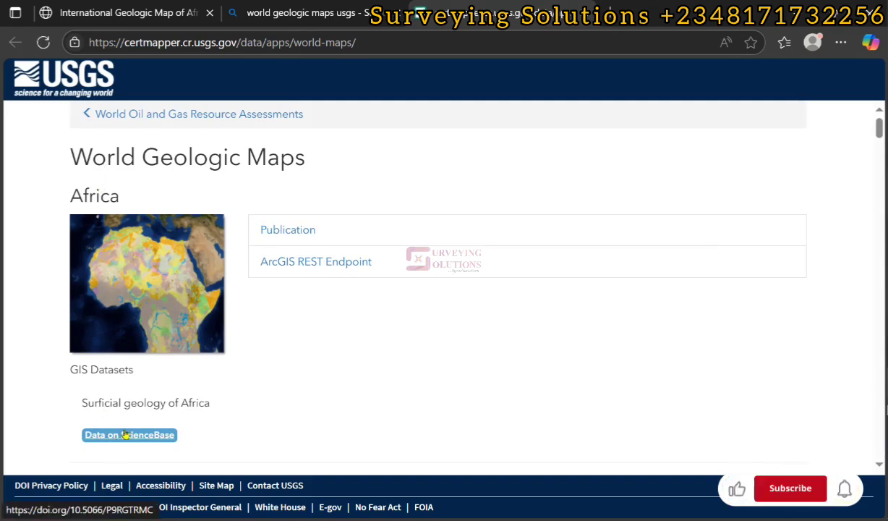
{"action": "scroll", "coordinate": [115, 434], "scroll_direction": "down", "scroll_amount": 5}
{"action": "scroll", "coordinate": [113, 269], "scroll_direction": "down", "scroll_amount": 9}
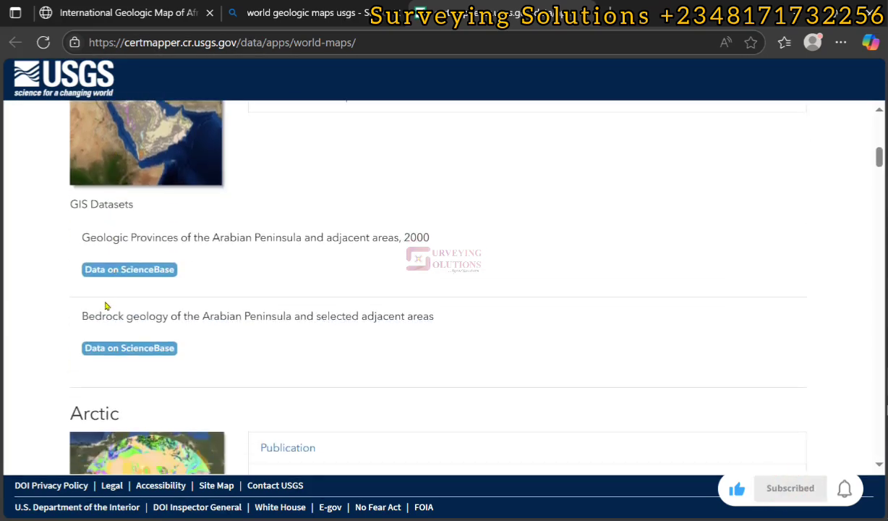
{"action": "scroll", "coordinate": [113, 267], "scroll_direction": "down", "scroll_amount": 10}
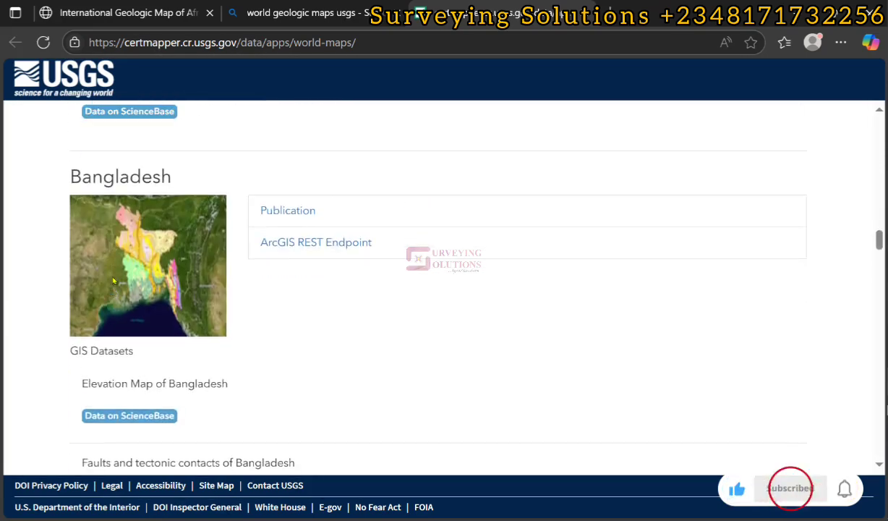
{"action": "scroll", "coordinate": [113, 281], "scroll_direction": "up", "scroll_amount": 18}
{"action": "scroll", "coordinate": [113, 280], "scroll_direction": "up", "scroll_amount": 9}
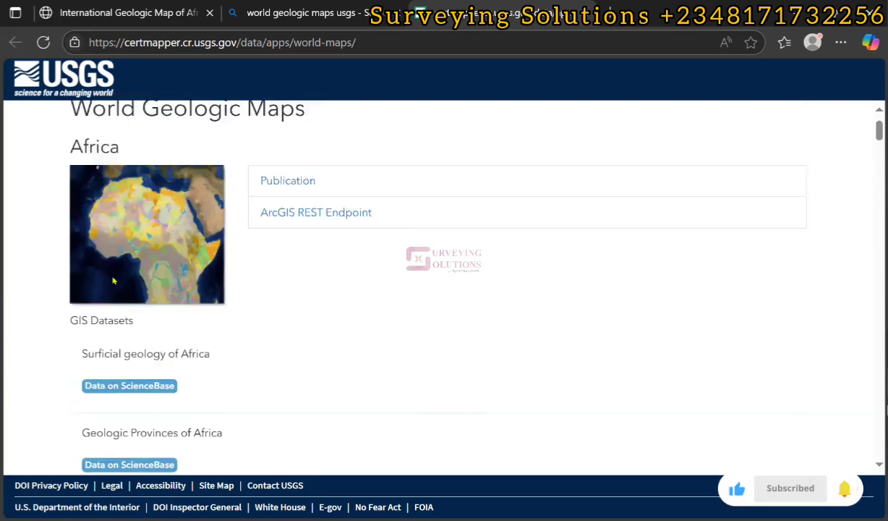
{"action": "scroll", "coordinate": [113, 278], "scroll_direction": "down", "scroll_amount": 1}
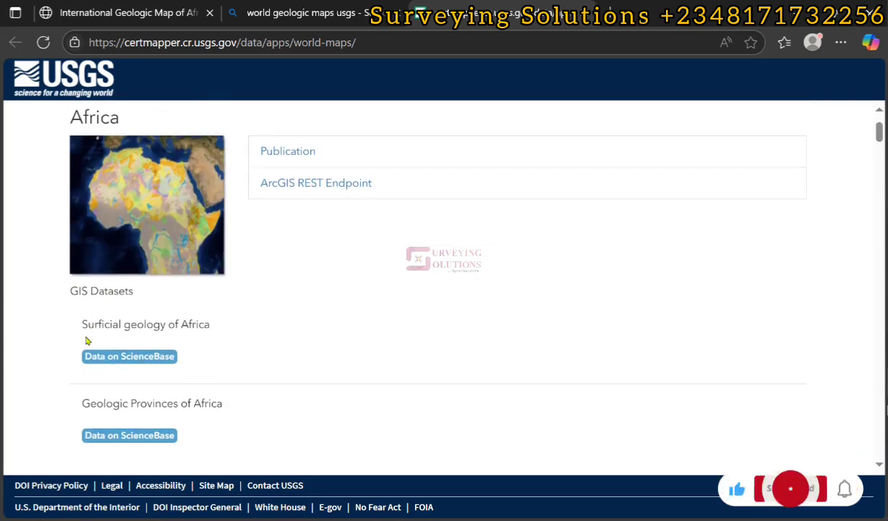
Open the ScienceBase record for the Surficial geology of Africa dataset and expand its attached files list.
{"action": "left_click", "coordinate": [119, 357]}
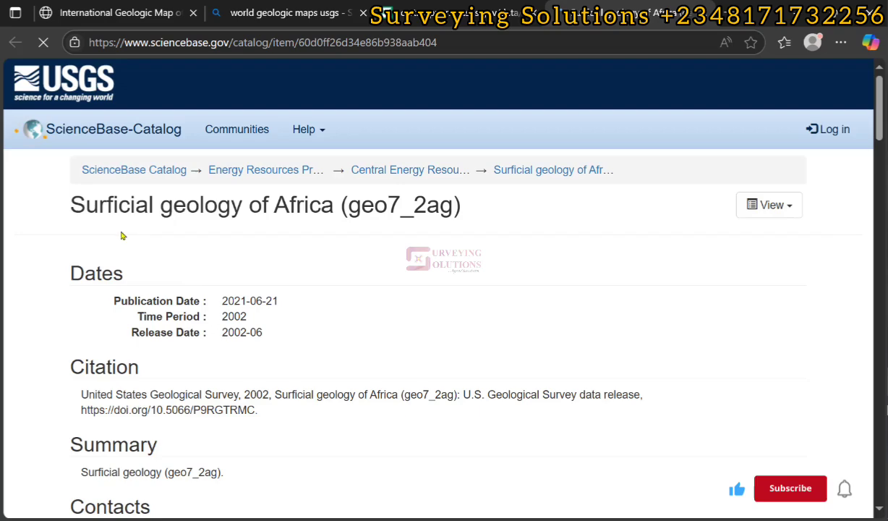
{"action": "scroll", "coordinate": [203, 250], "scroll_direction": "down", "scroll_amount": 5}
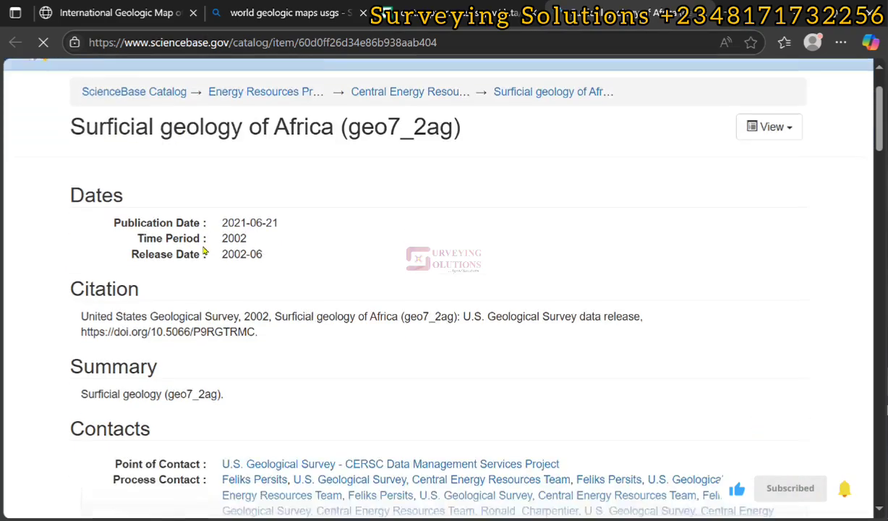
{"action": "scroll", "coordinate": [203, 250], "scroll_direction": "down", "scroll_amount": 2}
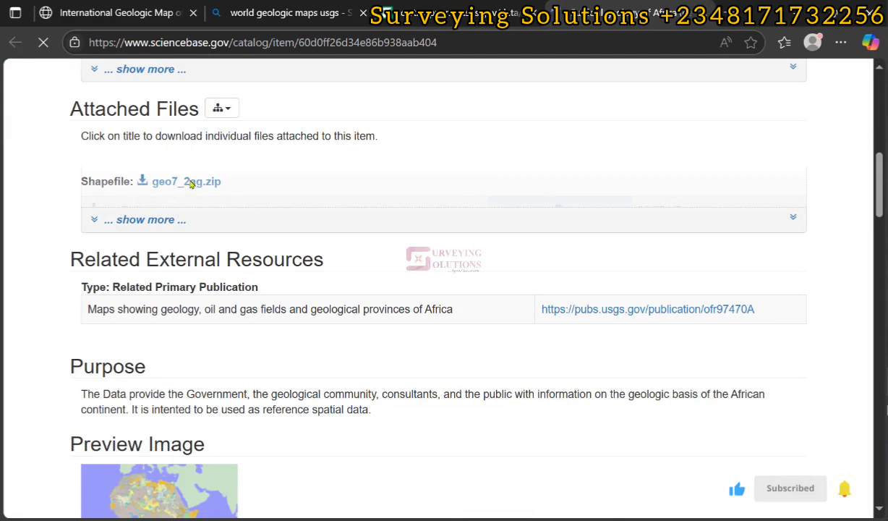
{"action": "left_click", "coordinate": [148, 219]}
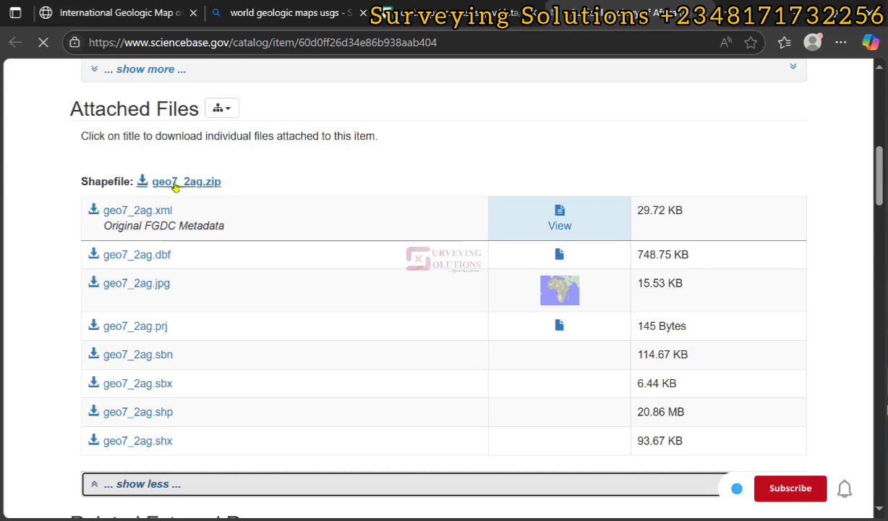
Examine the Surficial geology of Africa record, from its citation and attached files to spatial services, associated items and tags.
{"action": "scroll", "coordinate": [227, 195], "scroll_direction": "up", "scroll_amount": 5}
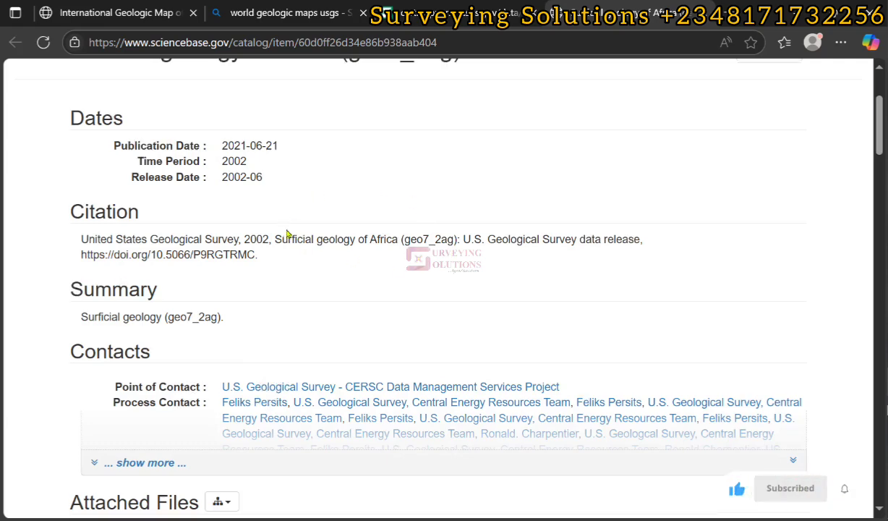
{"action": "scroll", "coordinate": [287, 233], "scroll_direction": "up", "scroll_amount": 2}
{"action": "scroll", "coordinate": [287, 233], "scroll_direction": "down", "scroll_amount": 7}
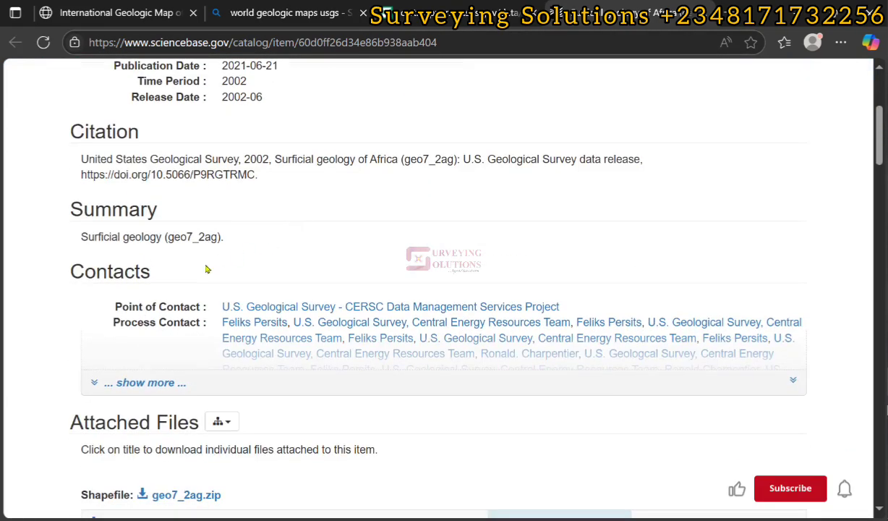
{"action": "scroll", "coordinate": [189, 329], "scroll_direction": "down", "scroll_amount": 5}
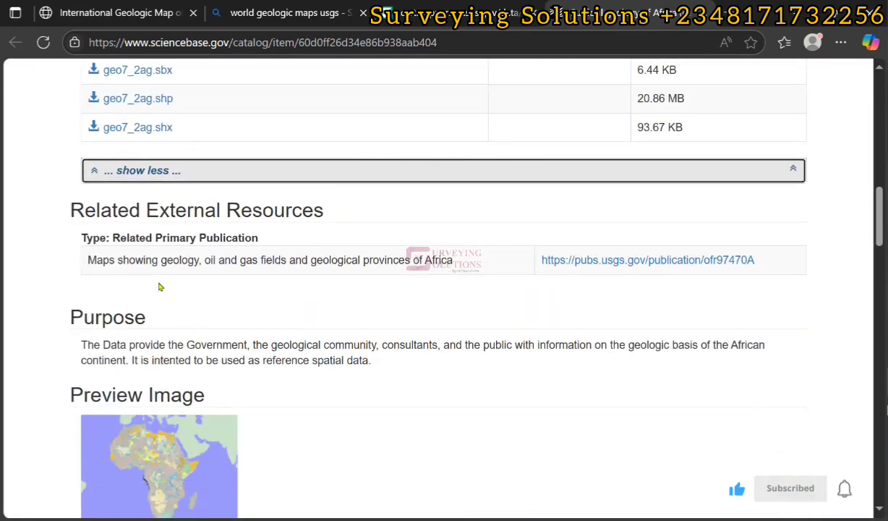
{"action": "scroll", "coordinate": [158, 287], "scroll_direction": "down", "scroll_amount": 5}
{"action": "scroll", "coordinate": [178, 303], "scroll_direction": "down", "scroll_amount": 3}
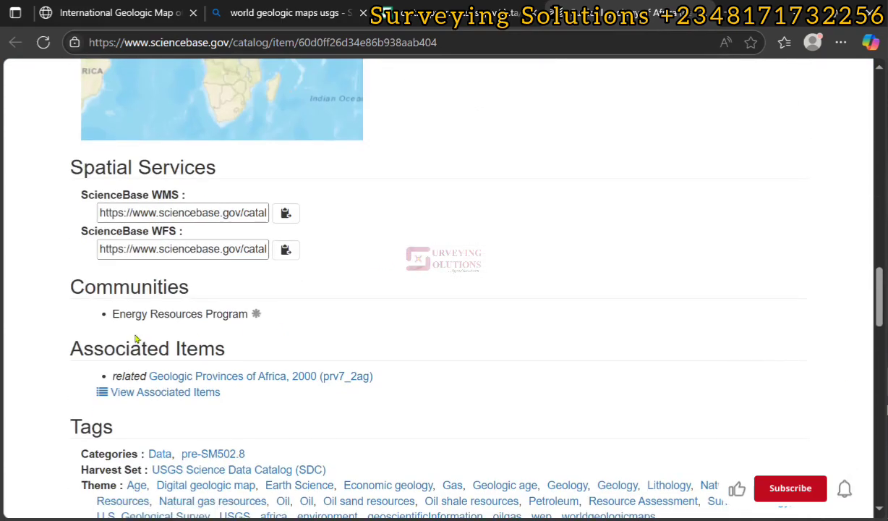
{"action": "scroll", "coordinate": [267, 390], "scroll_direction": "down", "scroll_amount": 2}
{"action": "scroll", "coordinate": [477, 294], "scroll_direction": "up", "scroll_amount": 5}
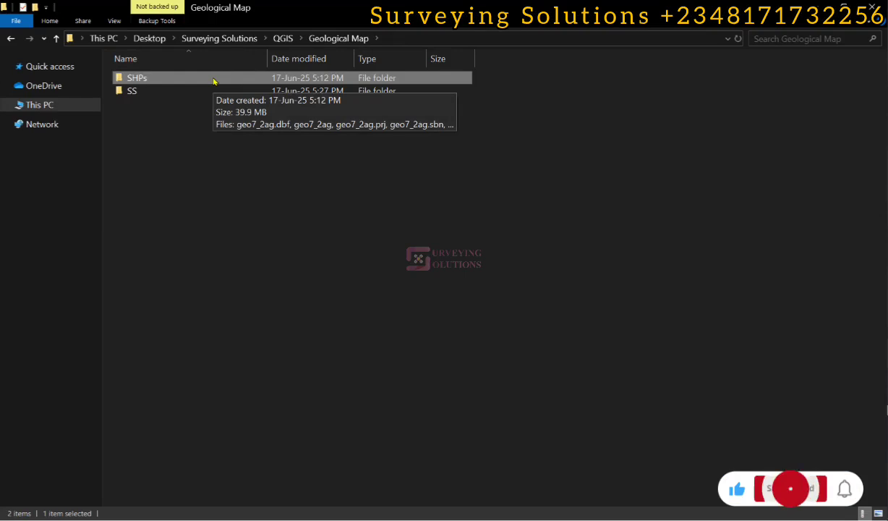
Open the SHPs folder in File Explorer and view the extraction options for the geo7_2ag ZIP archive.
{"action": "double_click", "coordinate": [214, 81]}
{"action": "left_click", "coordinate": [153, 183]}
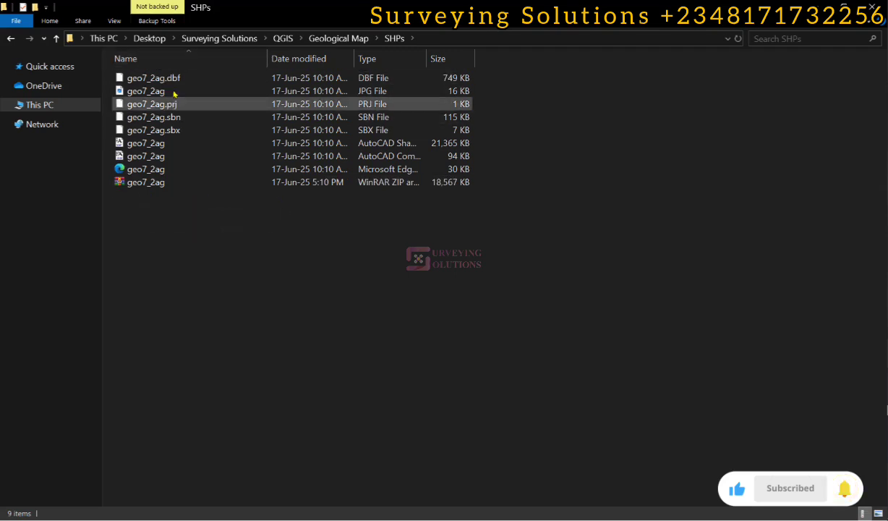
{"action": "right_click", "coordinate": [171, 187]}
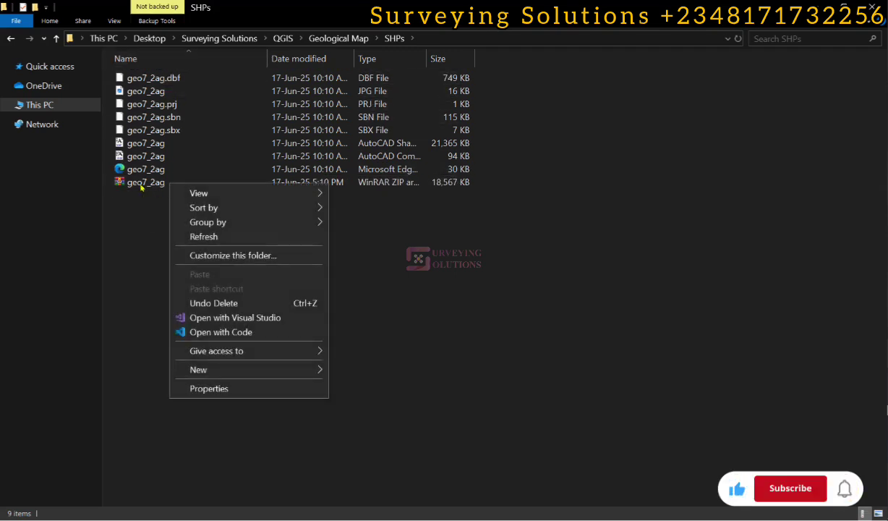
{"action": "left_click", "coordinate": [141, 185]}
{"action": "right_click", "coordinate": [141, 184]}
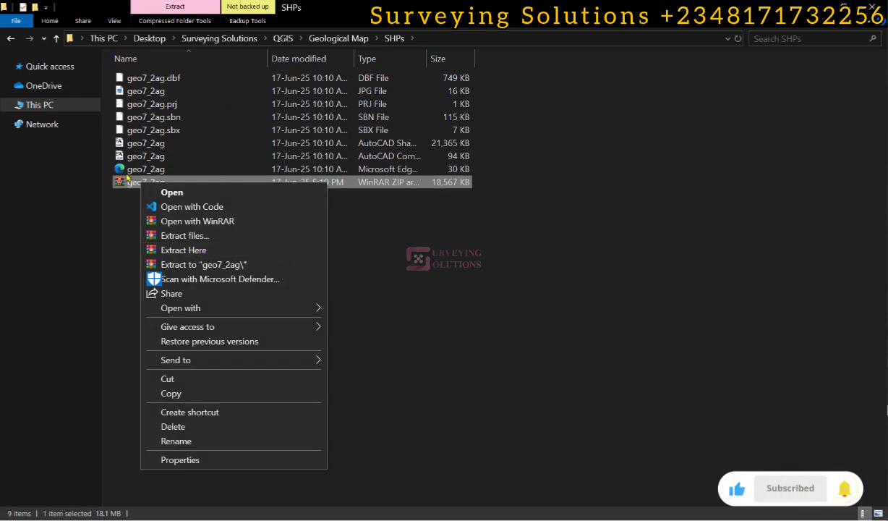
{"action": "left_click", "coordinate": [434, 283]}
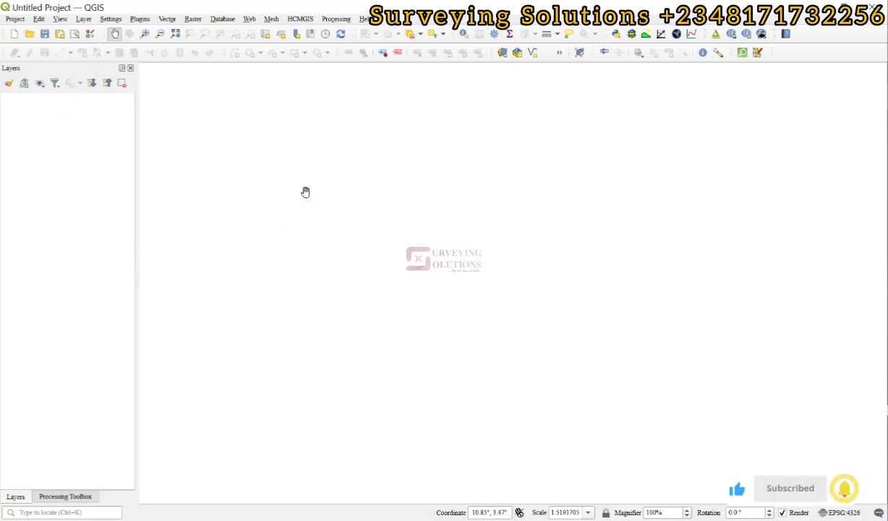
Switch to QGIS and add the ESRI shapefile geo7_2ag from the SHPs folder as a vector layer.
{"action": "left_click", "coordinate": [84, 19]}
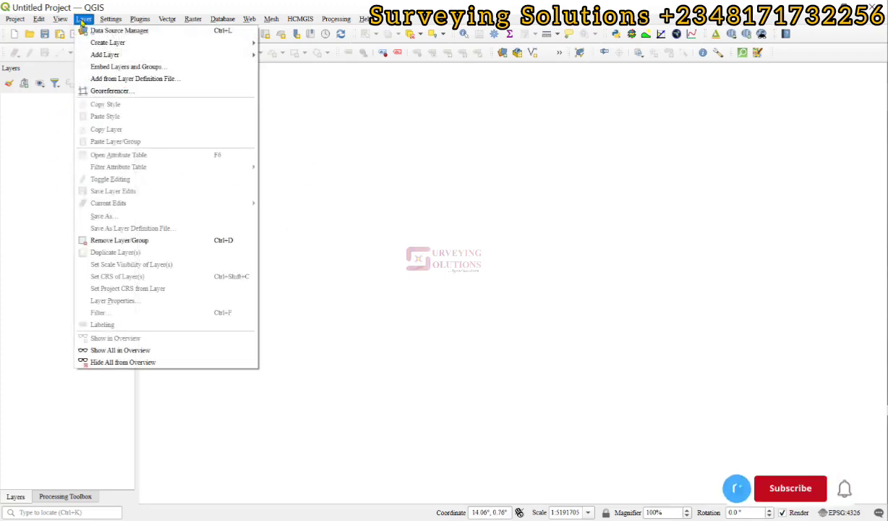
{"action": "mouse_move", "coordinate": [103, 55]}
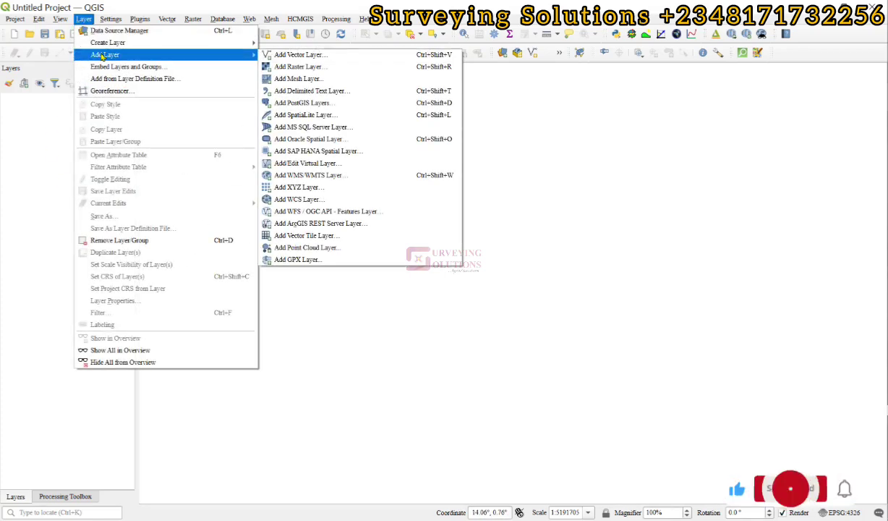
{"action": "left_click", "coordinate": [323, 58]}
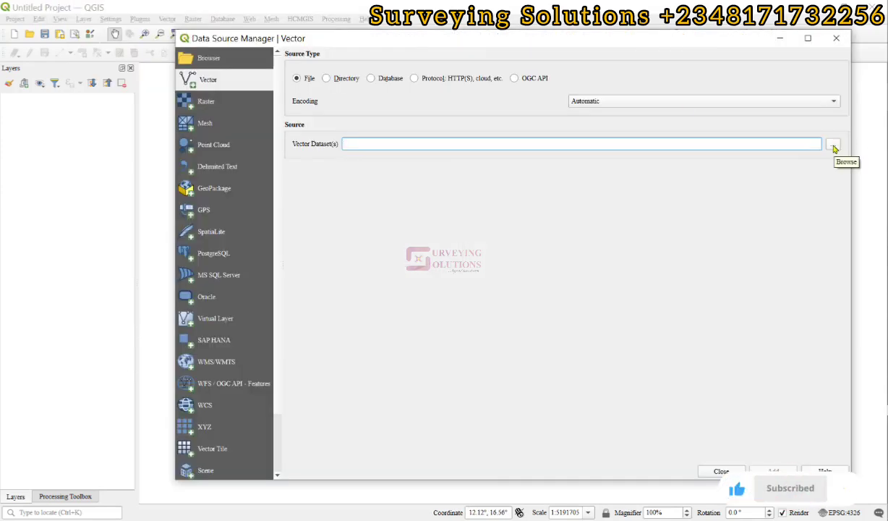
{"action": "left_click", "coordinate": [832, 146]}
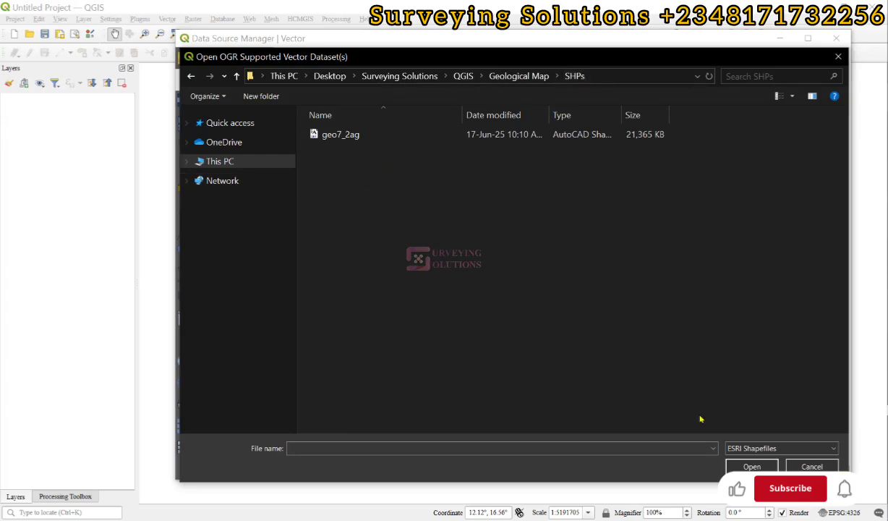
{"action": "left_click", "coordinate": [745, 448]}
{"action": "left_click", "coordinate": [747, 448]}
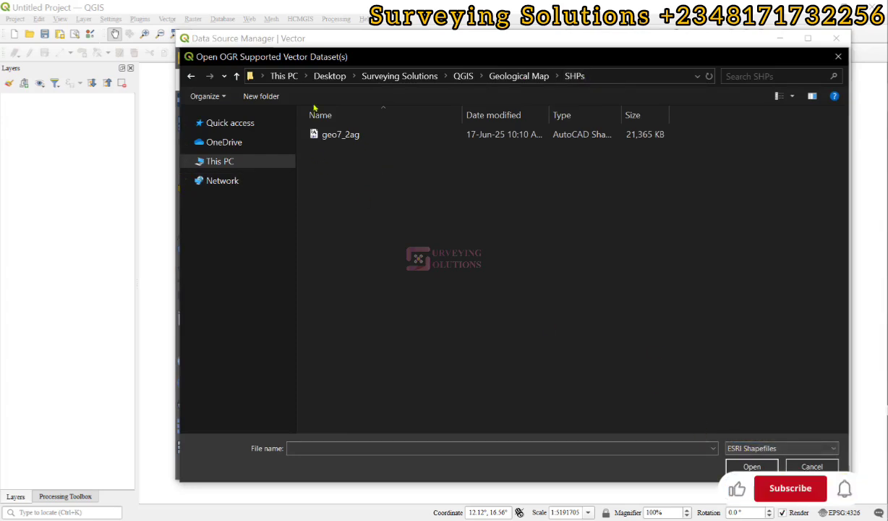
{"action": "left_click", "coordinate": [354, 136]}
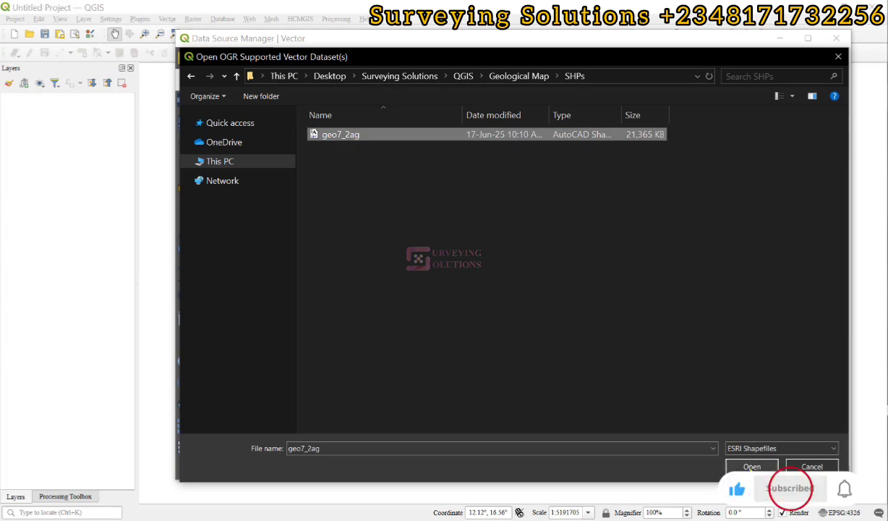
{"action": "left_click", "coordinate": [751, 466]}
{"action": "left_click", "coordinate": [773, 470]}
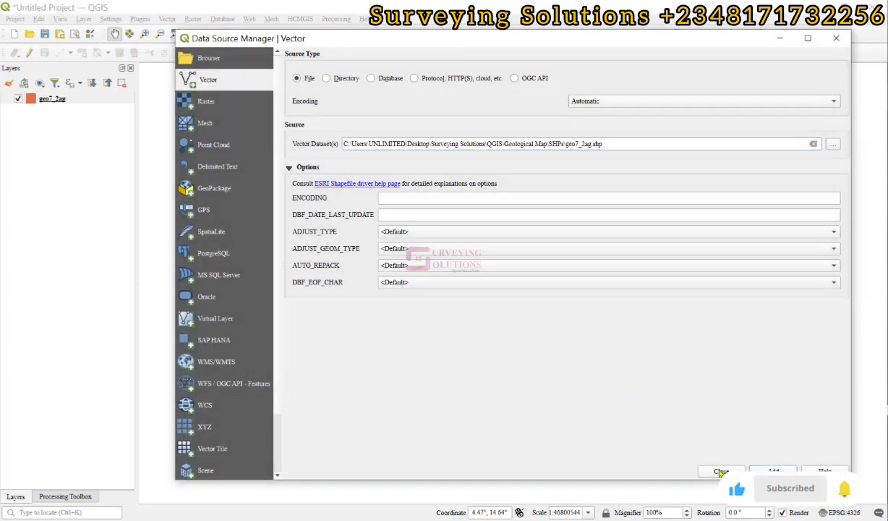
{"action": "left_click", "coordinate": [721, 471]}
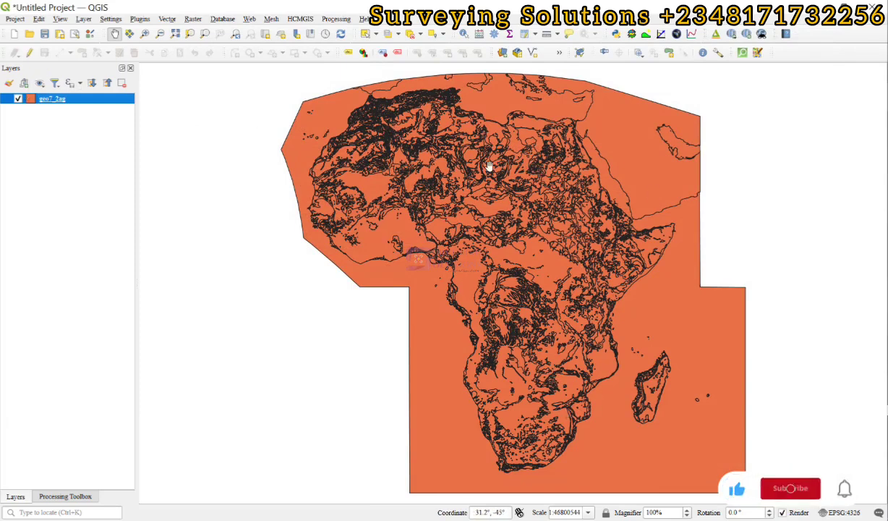
Examine the attribute table of the geo7_2ag layer, including its GLG field, and close it.
{"action": "double_click", "coordinate": [61, 99]}
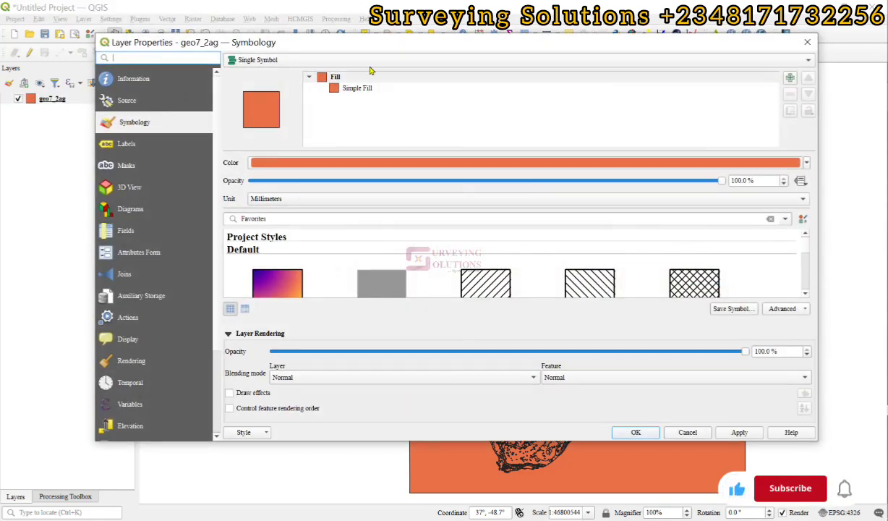
{"action": "key", "text": "Escape"}
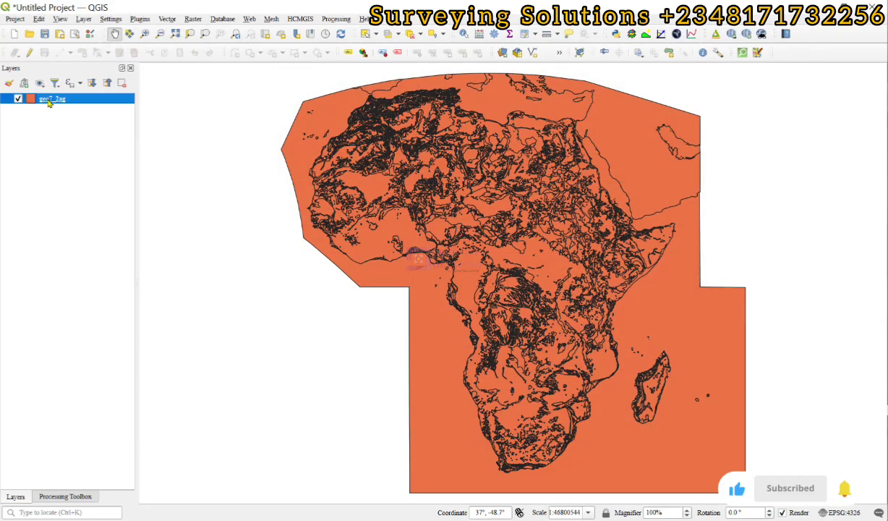
{"action": "right_click", "coordinate": [49, 102]}
{"action": "left_click", "coordinate": [91, 216]}
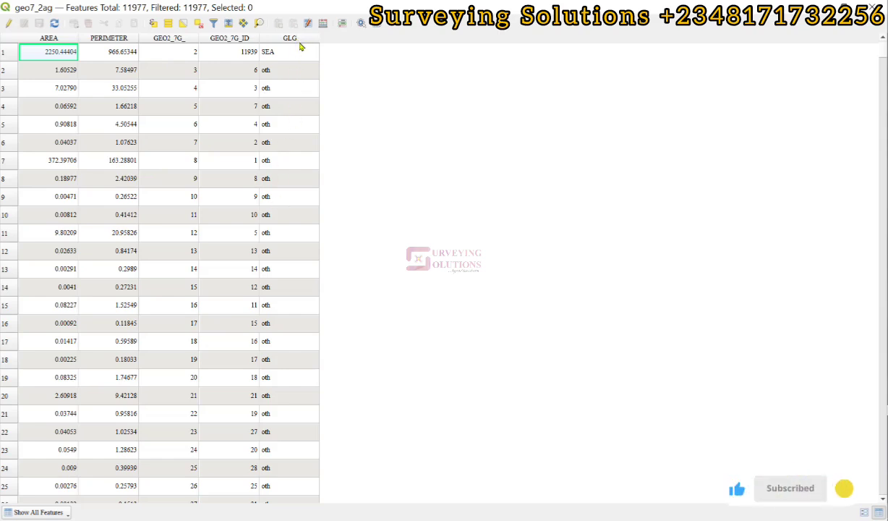
{"action": "left_click", "coordinate": [835, 7]}
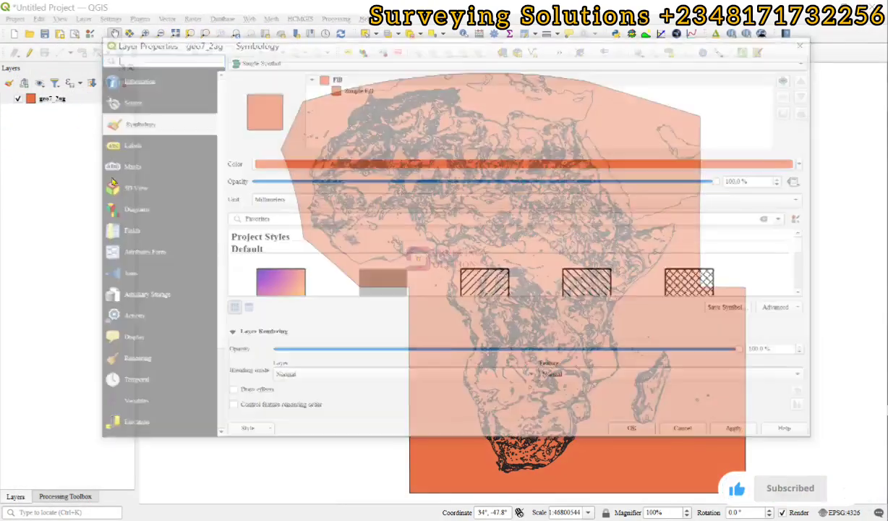
Apply categorized symbology to the geo7_2ag layer, classified by the GLG field with random colors.
{"action": "double_click", "coordinate": [64, 102]}
{"action": "left_click", "coordinate": [286, 61]}
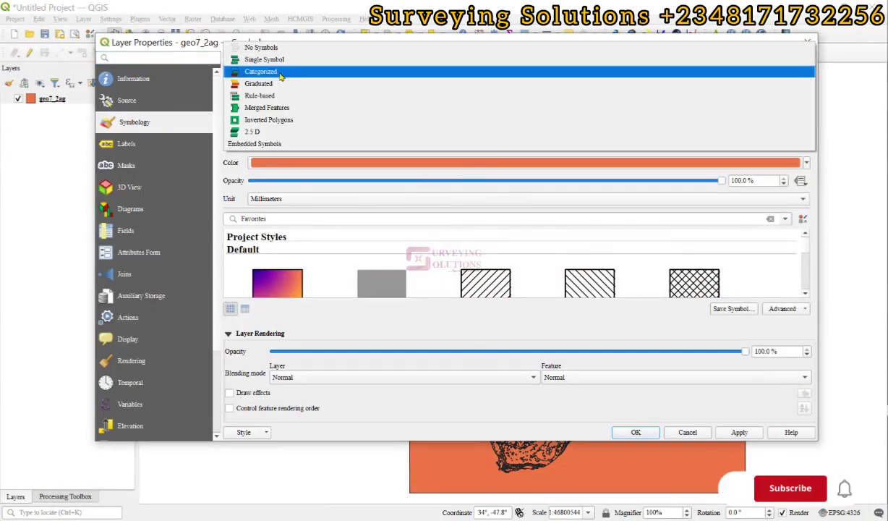
{"action": "left_click", "coordinate": [280, 78]}
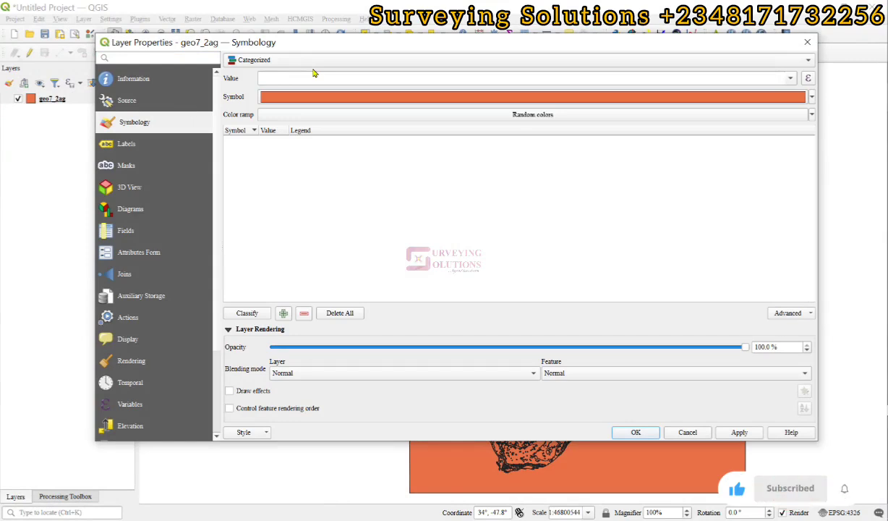
{"action": "left_click", "coordinate": [790, 79]}
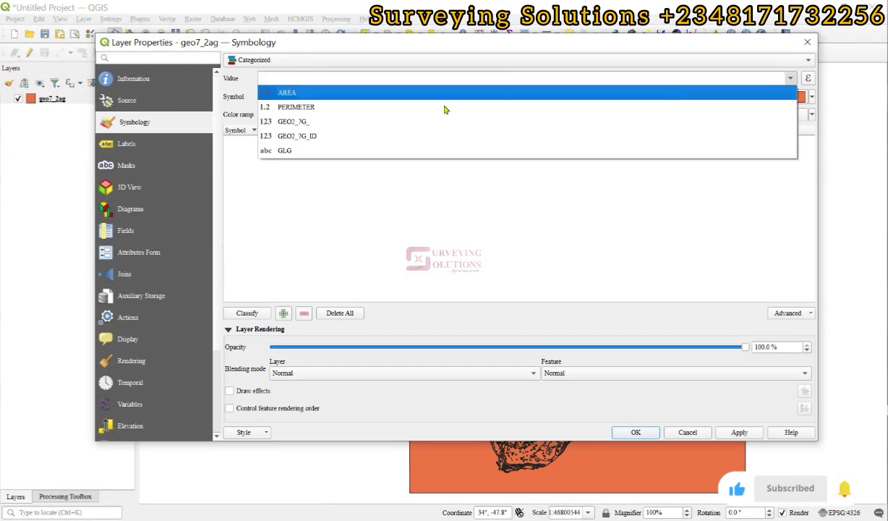
{"action": "left_click", "coordinate": [286, 151]}
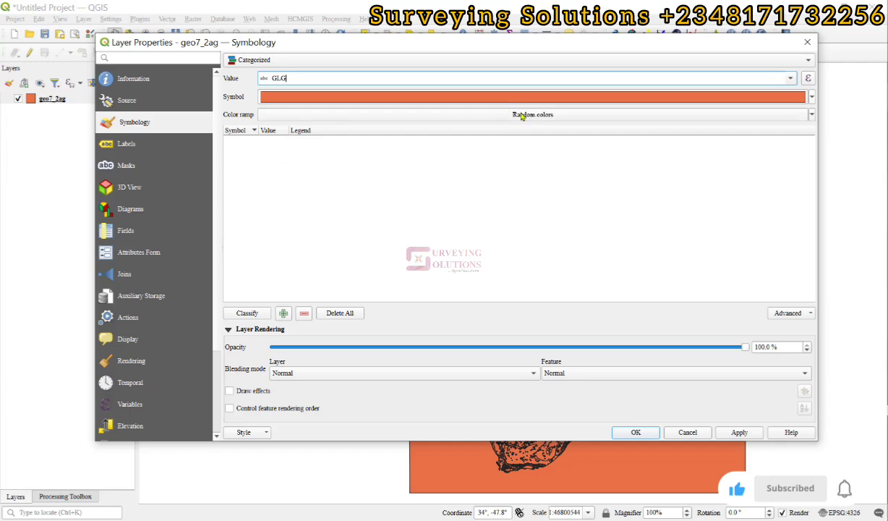
{"action": "left_click", "coordinate": [247, 312]}
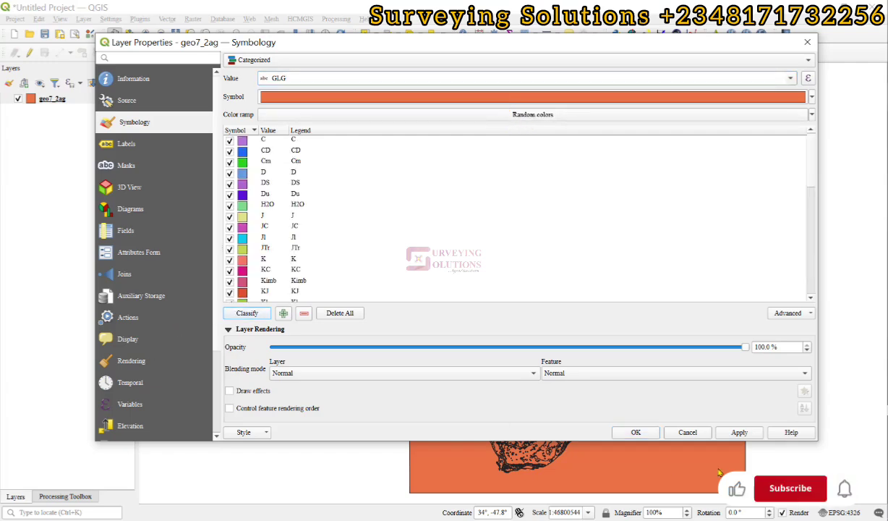
{"action": "left_click", "coordinate": [735, 432]}
{"action": "left_click", "coordinate": [636, 432]}
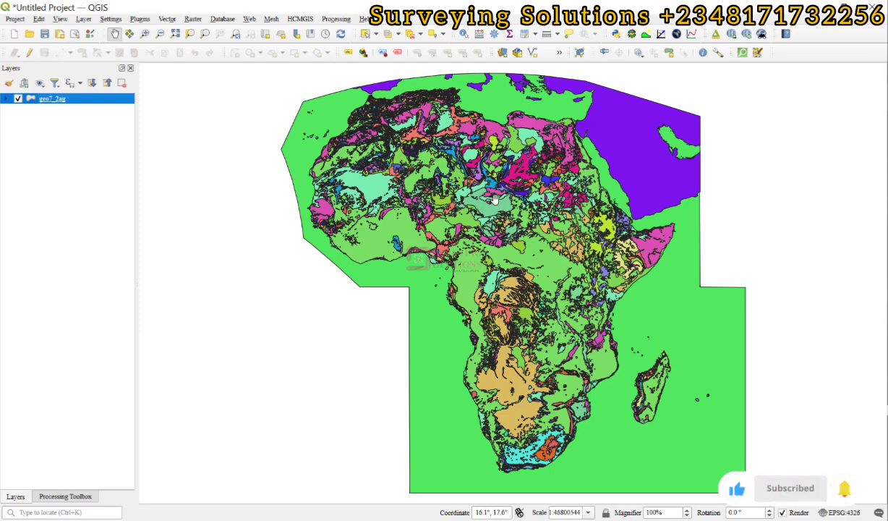
Add the Dissolved shapefile from the National folder as a vector layer.
{"action": "left_click", "coordinate": [84, 19]}
{"action": "mouse_move", "coordinate": [109, 54]}
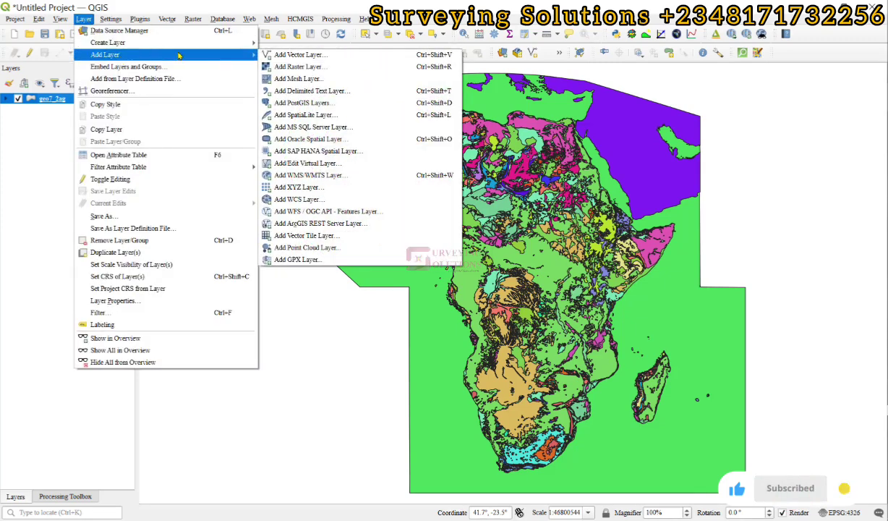
{"action": "left_click", "coordinate": [313, 56]}
{"action": "left_click", "coordinate": [834, 144]}
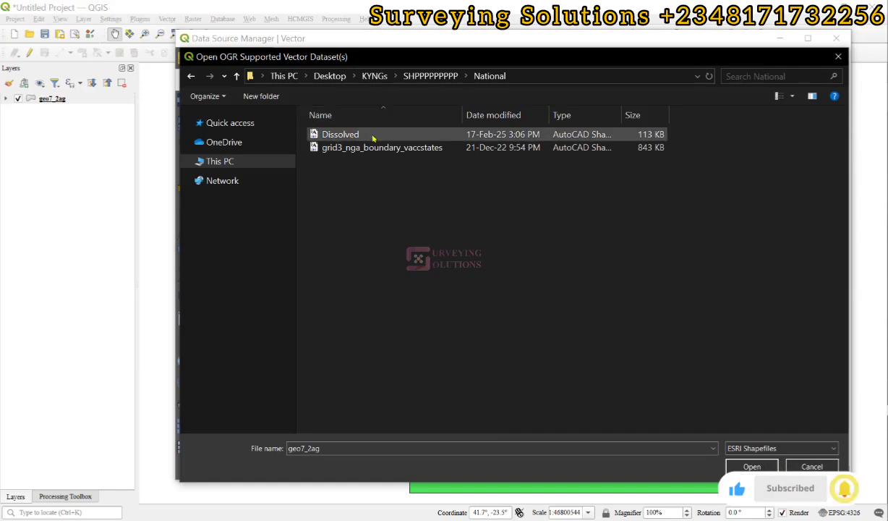
{"action": "double_click", "coordinate": [340, 135]}
{"action": "key", "text": "Return"}
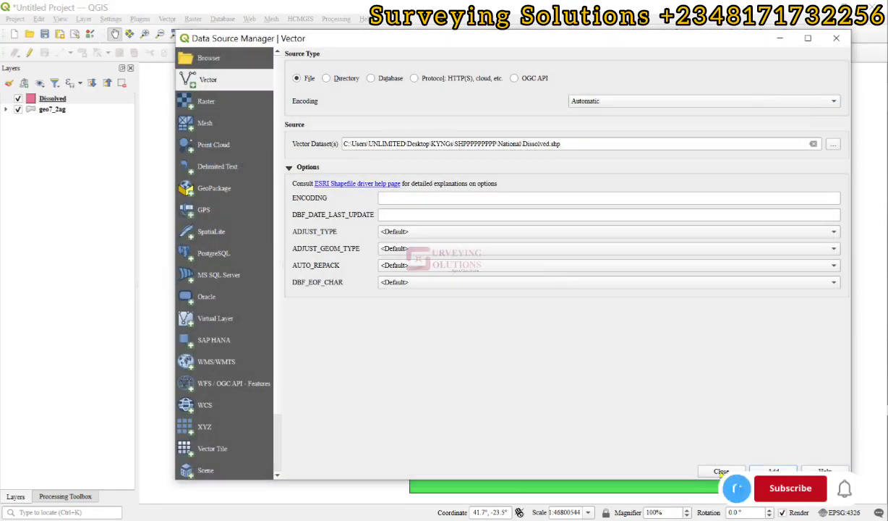
{"action": "key", "text": "Escape"}
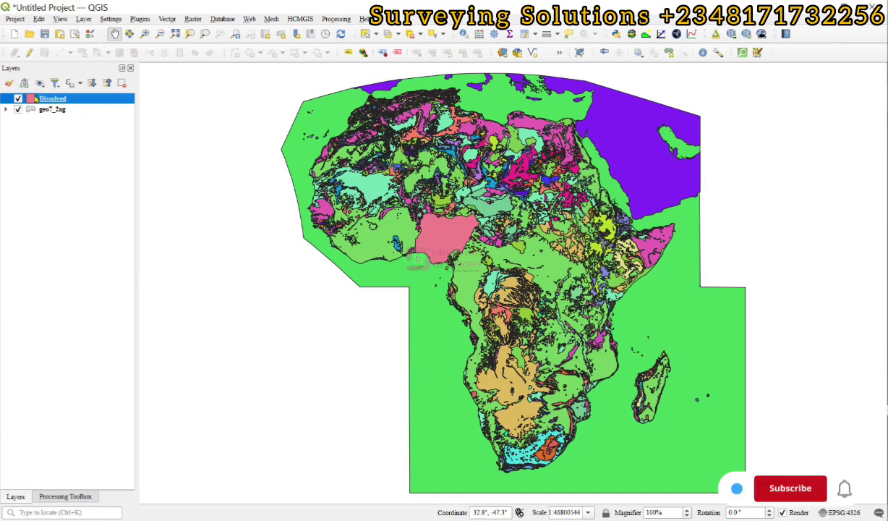
Style the Dissolved layer's fill as Outline: Simple Line with a stroke width of 0.5 mm.
{"action": "double_click", "coordinate": [38, 99]}
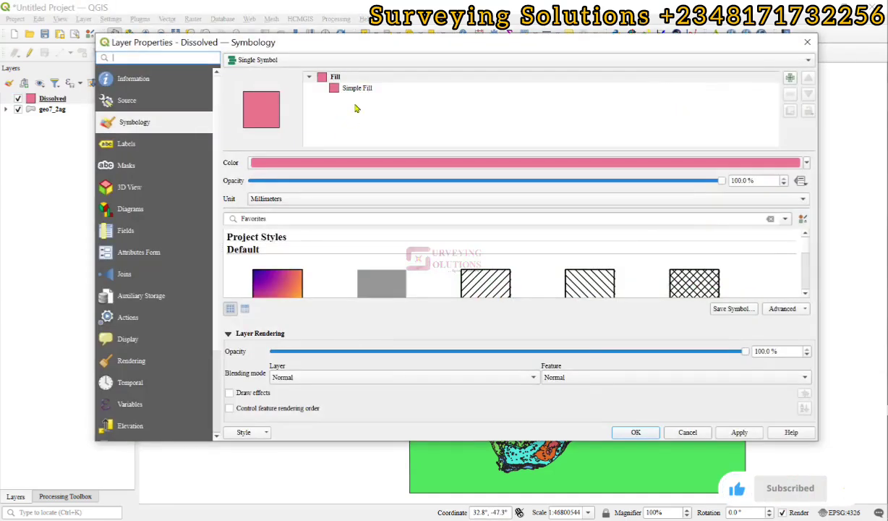
{"action": "left_click", "coordinate": [356, 88]}
{"action": "left_click", "coordinate": [301, 164]}
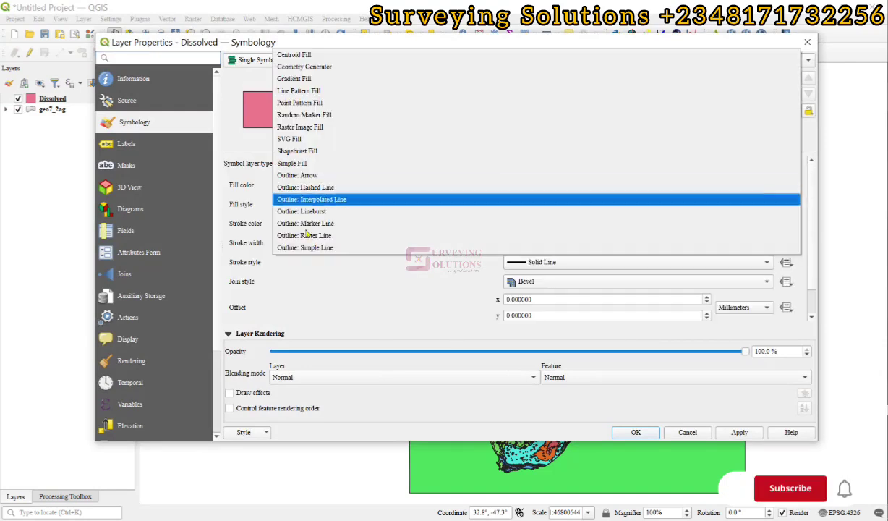
{"action": "left_click", "coordinate": [306, 249]}
{"action": "double_click", "coordinate": [293, 204]}
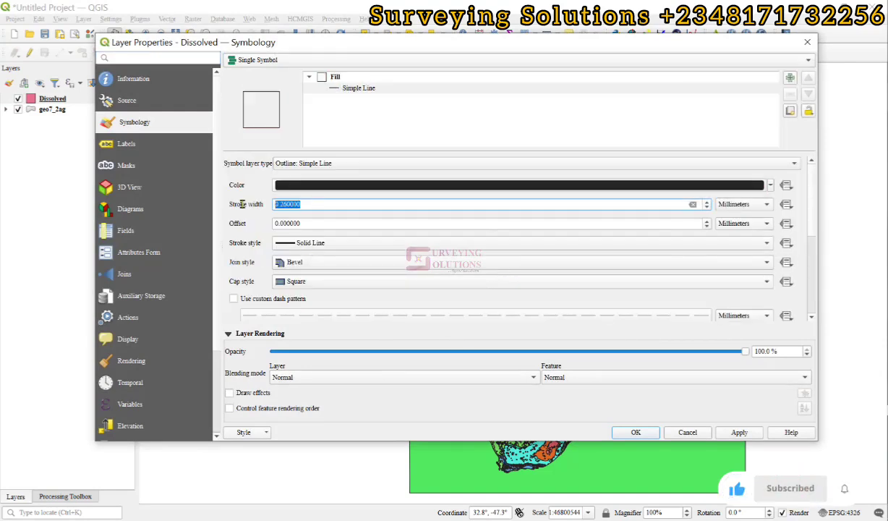
{"action": "type", "text": ".5"}
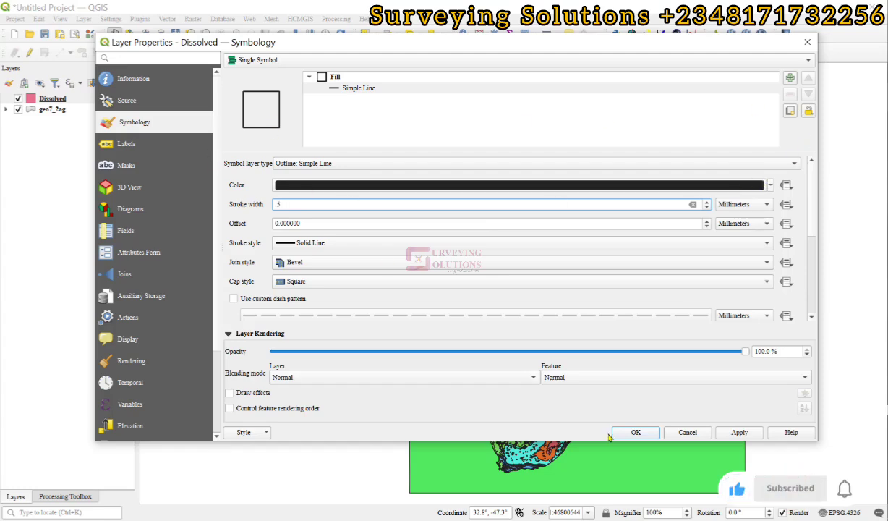
{"action": "left_click", "coordinate": [633, 431]}
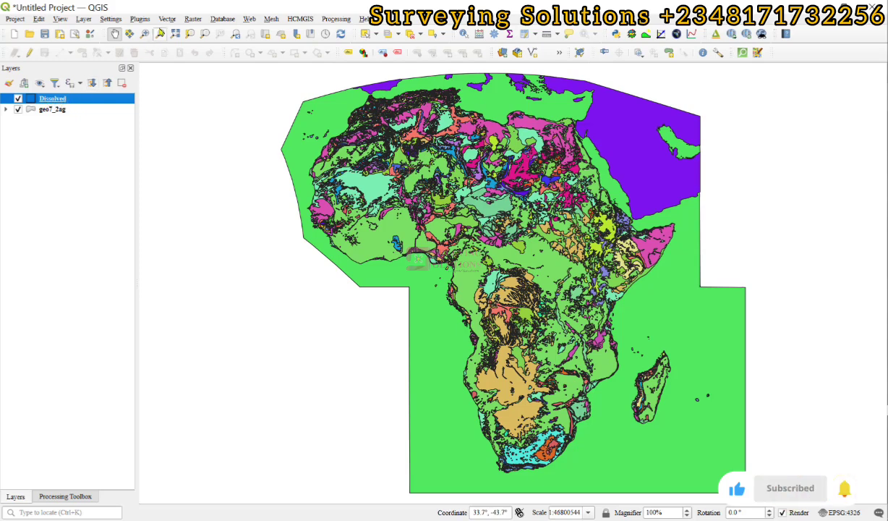
Clip the geo7_2ag layer with Dissolved as the overlay layer, creating a temporary layer.
{"action": "left_click", "coordinate": [167, 19]}
{"action": "mouse_move", "coordinate": [208, 71]}
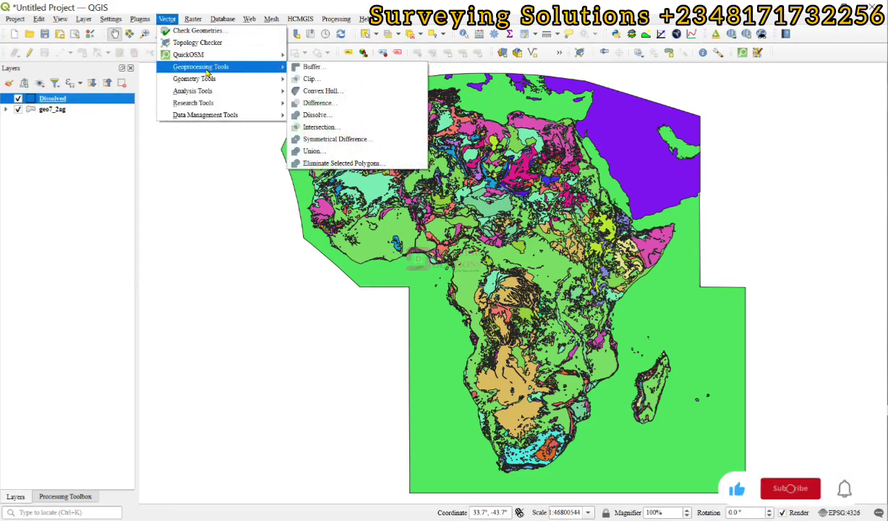
{"action": "left_click", "coordinate": [311, 79]}
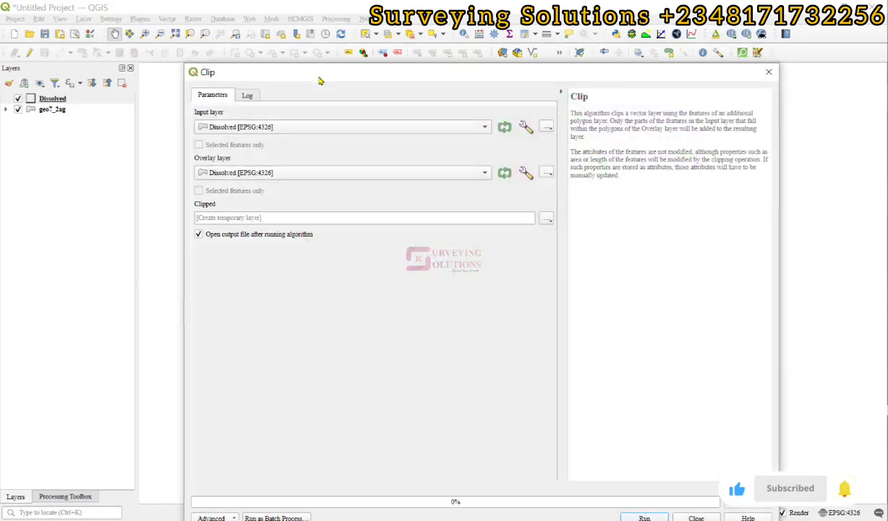
{"action": "left_click", "coordinate": [228, 129]}
{"action": "left_click", "coordinate": [232, 138]}
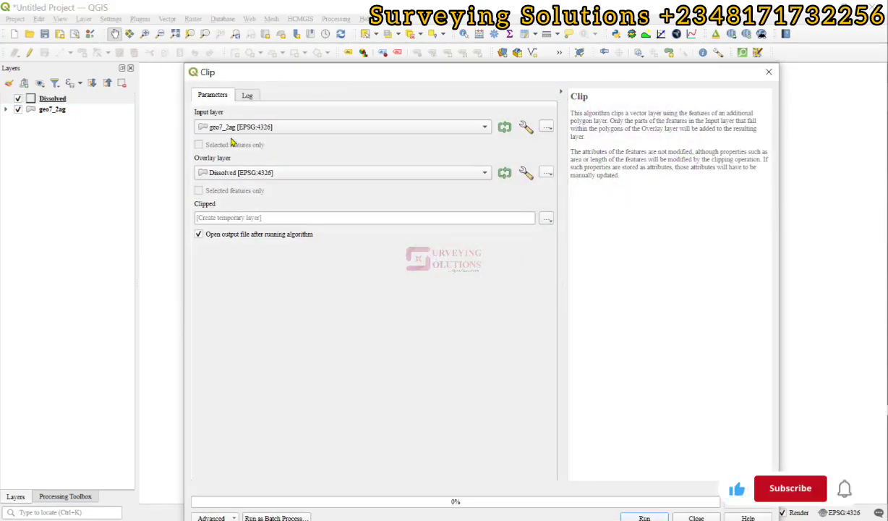
{"action": "left_click", "coordinate": [237, 175]}
{"action": "left_click", "coordinate": [238, 175]}
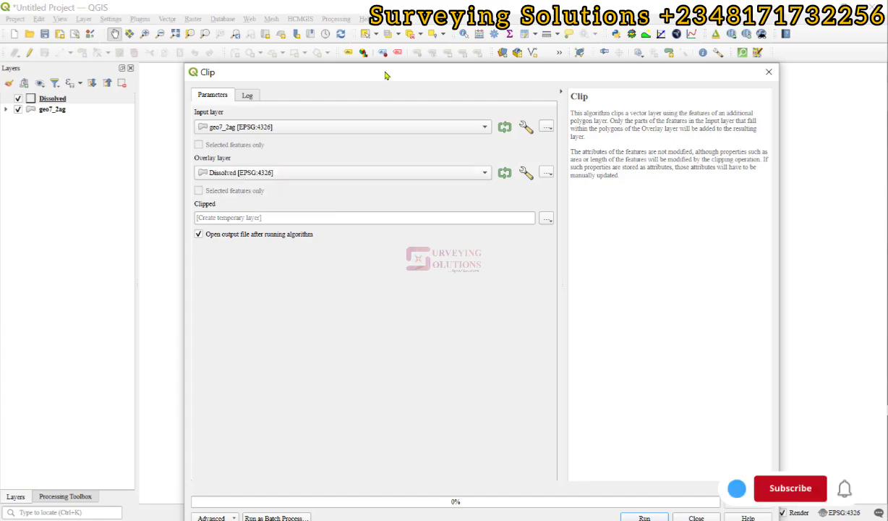
{"action": "left_click_drag", "start_coordinate": [385, 75], "coordinate": [372, 33]}
{"action": "left_click", "coordinate": [620, 474]}
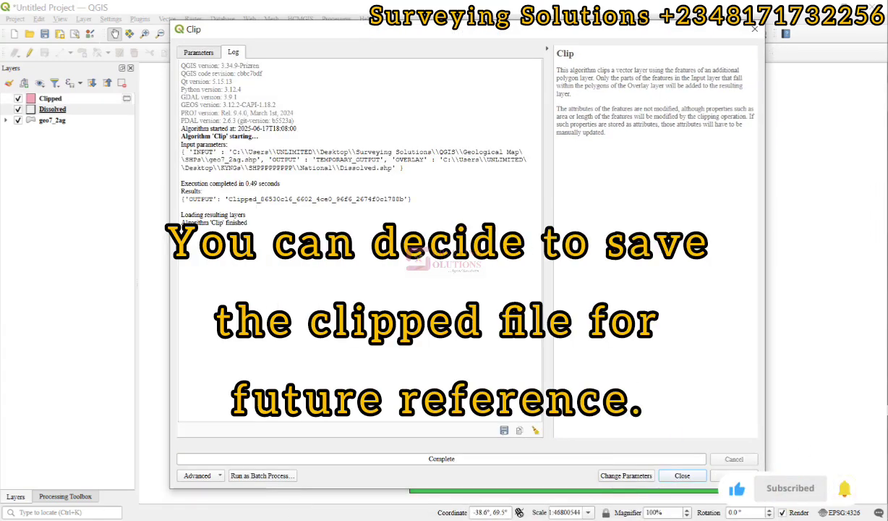
{"action": "left_click", "coordinate": [681, 475]}
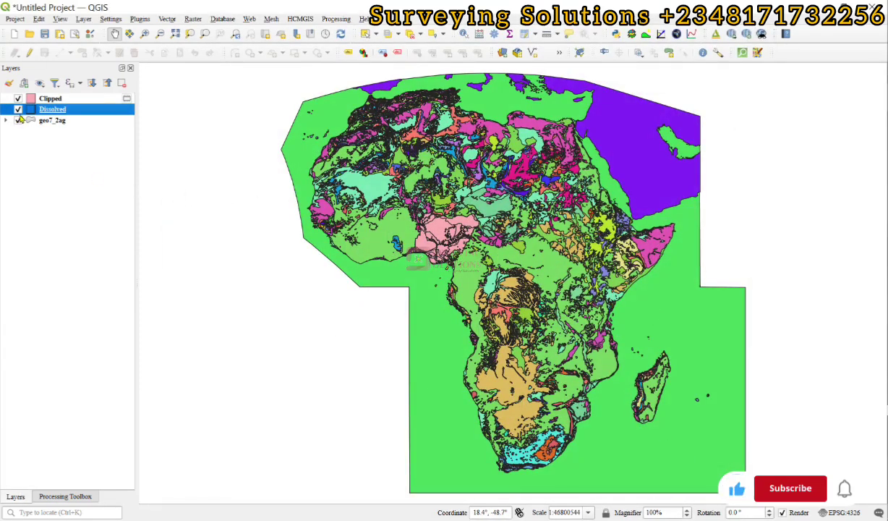
Hide the geo7_2ag layer and zoom to the extent of the Clipped layer.
{"action": "left_click", "coordinate": [18, 120]}
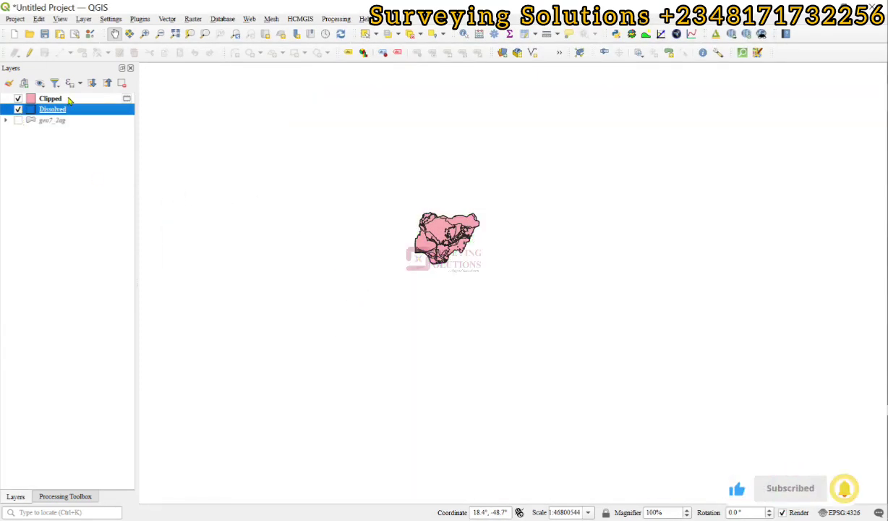
{"action": "right_click", "coordinate": [69, 100]}
{"action": "left_click", "coordinate": [99, 98]}
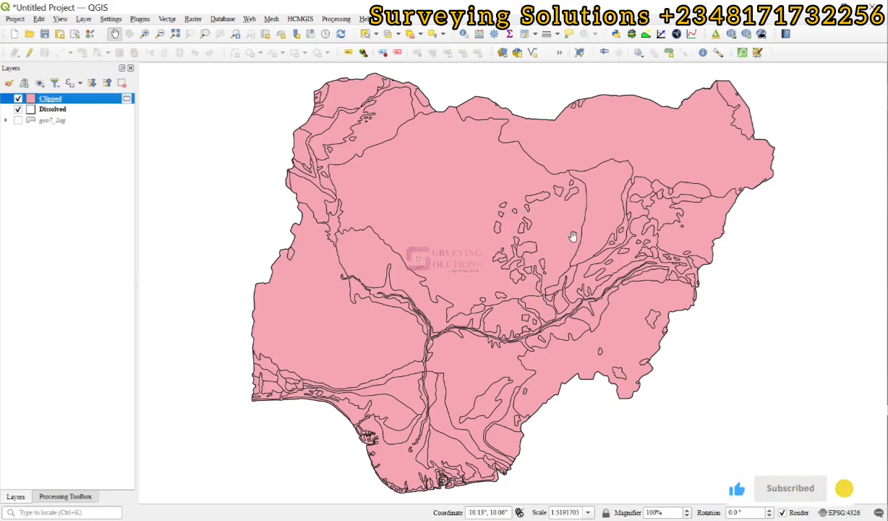
Apply categorized symbology to the Clipped layer, classified by the GLG field with random colors.
{"action": "double_click", "coordinate": [50, 99]}
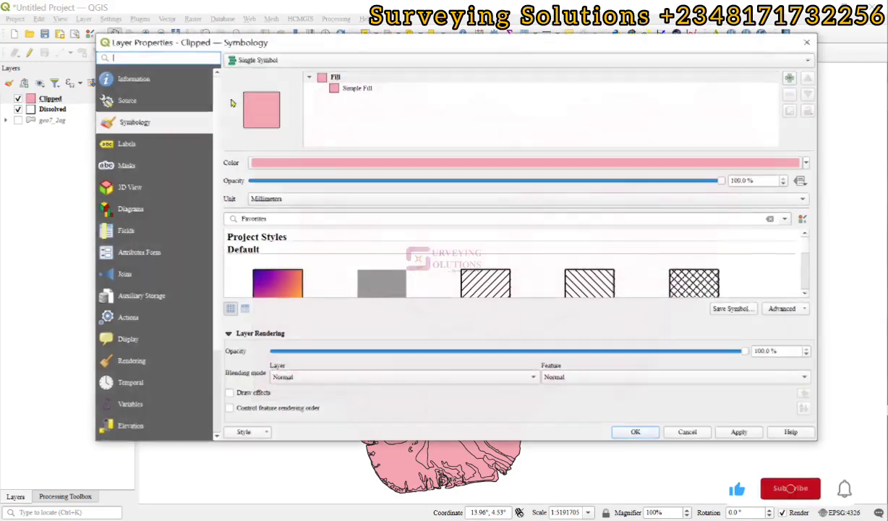
{"action": "left_click", "coordinate": [287, 62]}
{"action": "left_click", "coordinate": [272, 73]}
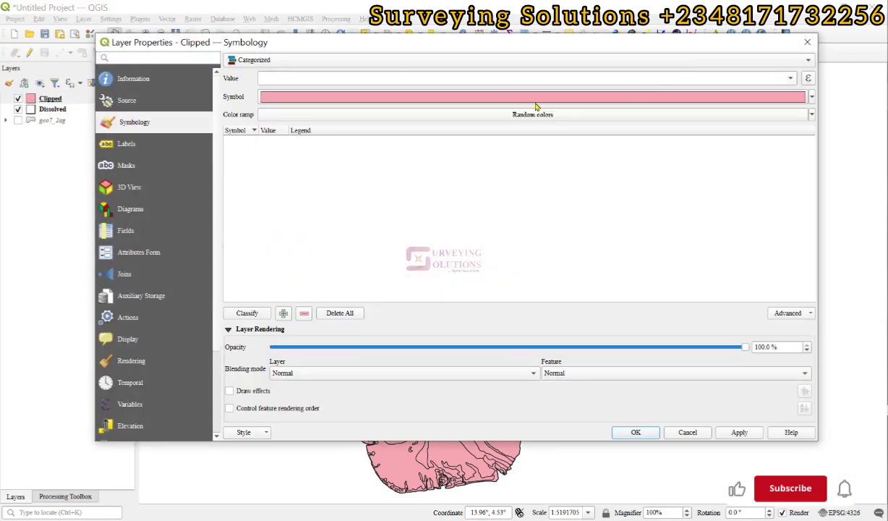
{"action": "left_click", "coordinate": [792, 78]}
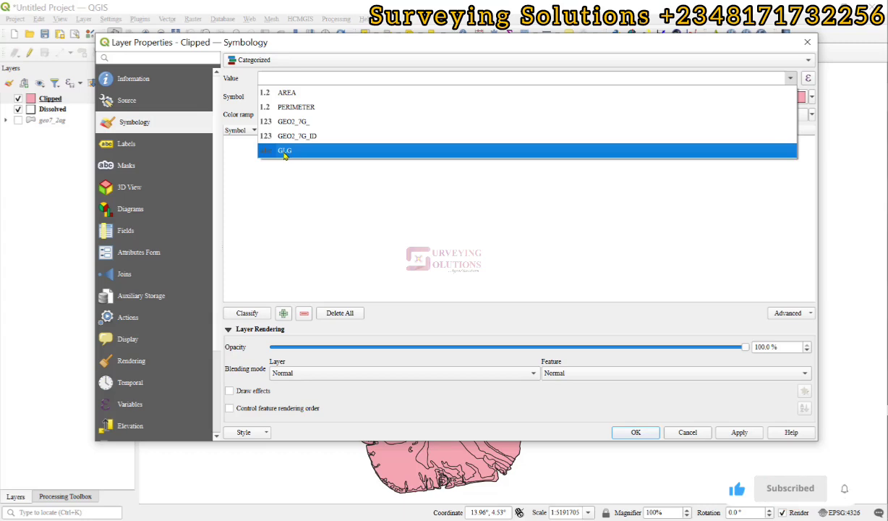
{"action": "left_click", "coordinate": [284, 152]}
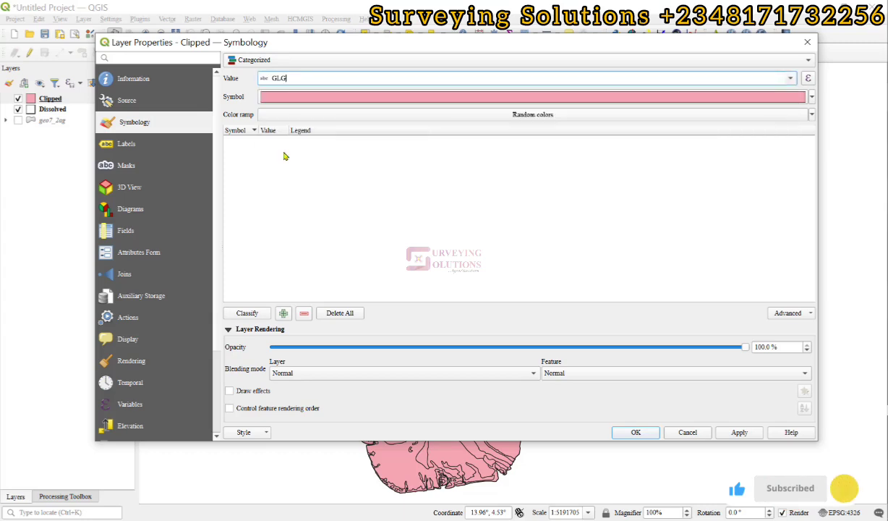
{"action": "left_click", "coordinate": [247, 312]}
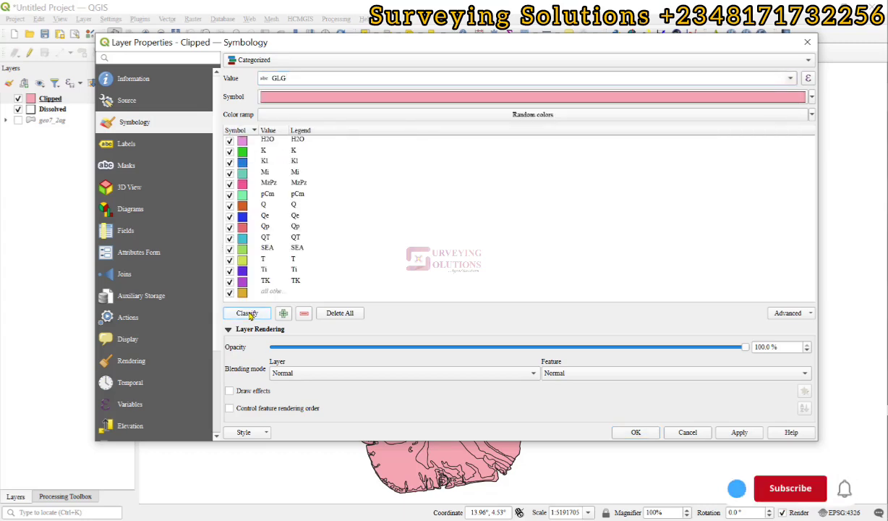
{"action": "left_click", "coordinate": [738, 431]}
{"action": "left_click", "coordinate": [636, 433]}
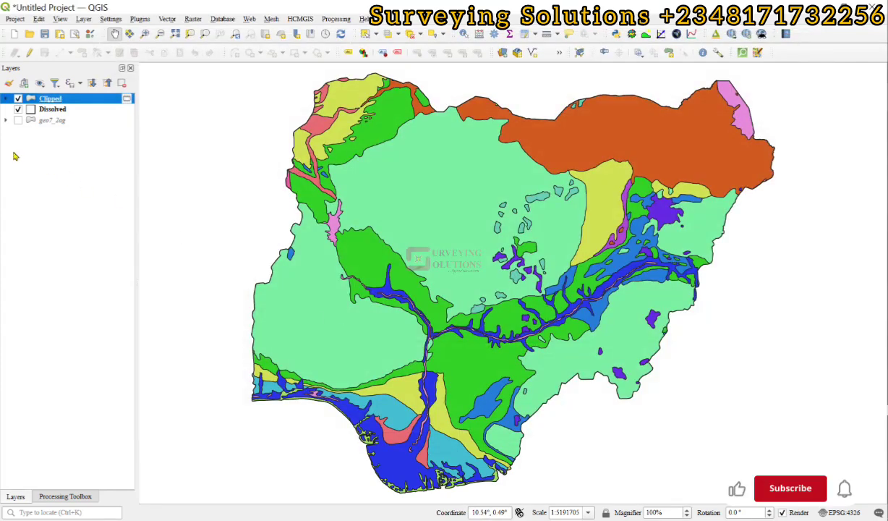
Examine the GLG codes in the attribute table of the Clipped layer.
{"action": "right_click", "coordinate": [50, 99]}
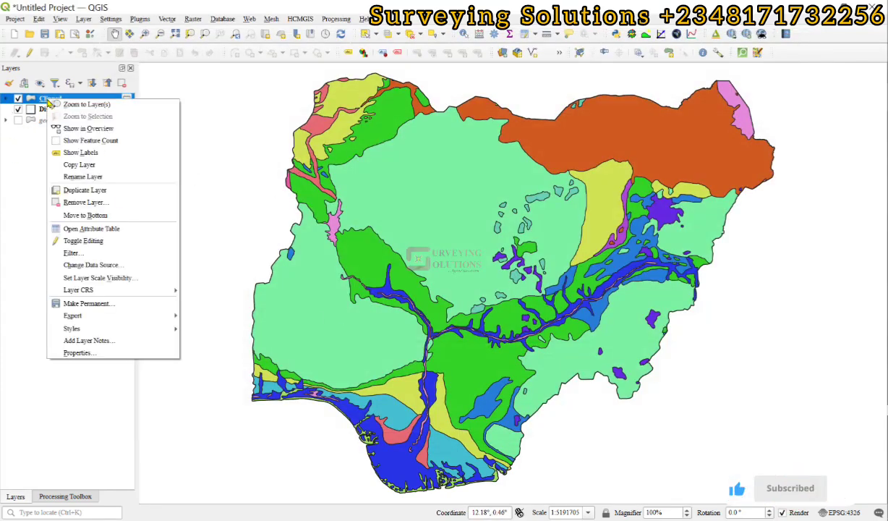
{"action": "left_click", "coordinate": [87, 229]}
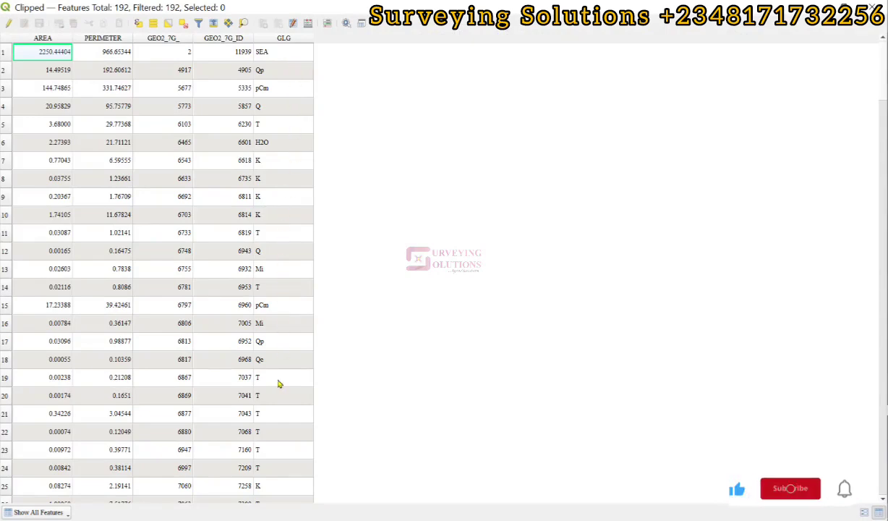
{"action": "scroll", "coordinate": [295, 164], "scroll_direction": "down", "scroll_amount": 10}
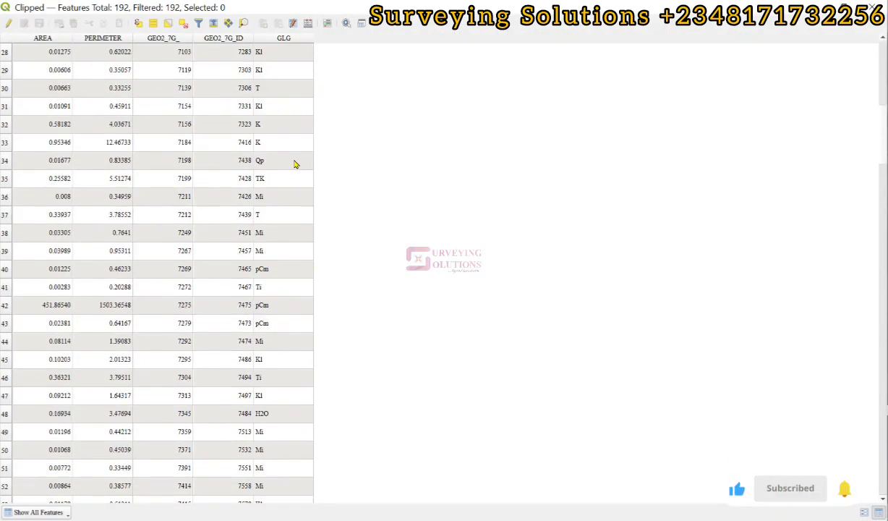
{"action": "scroll", "coordinate": [295, 164], "scroll_direction": "up", "scroll_amount": 6}
{"action": "scroll", "coordinate": [295, 165], "scroll_direction": "up", "scroll_amount": 4}
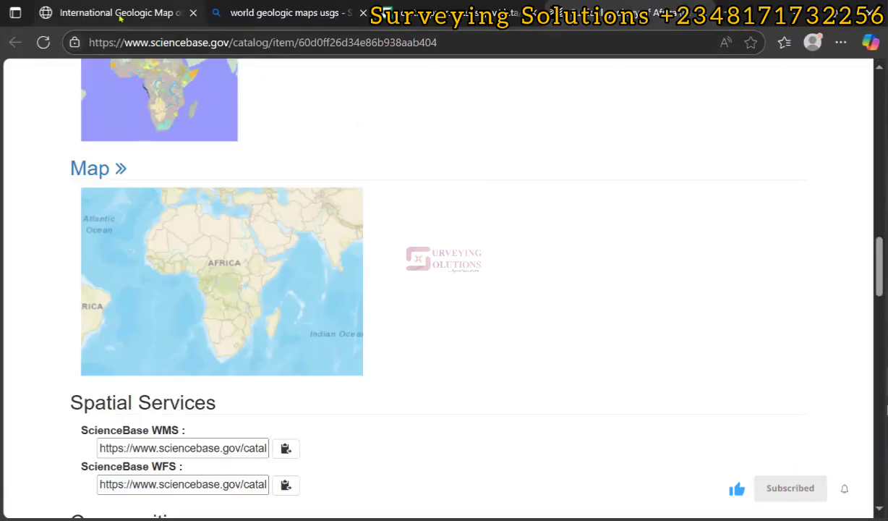
Look up the GLG code definitions in the GEO2_7 metadata's Entity and Attribute Information in the browser and compare them with the Clipped attribute table in QGIS.
{"action": "left_click", "coordinate": [115, 13]}
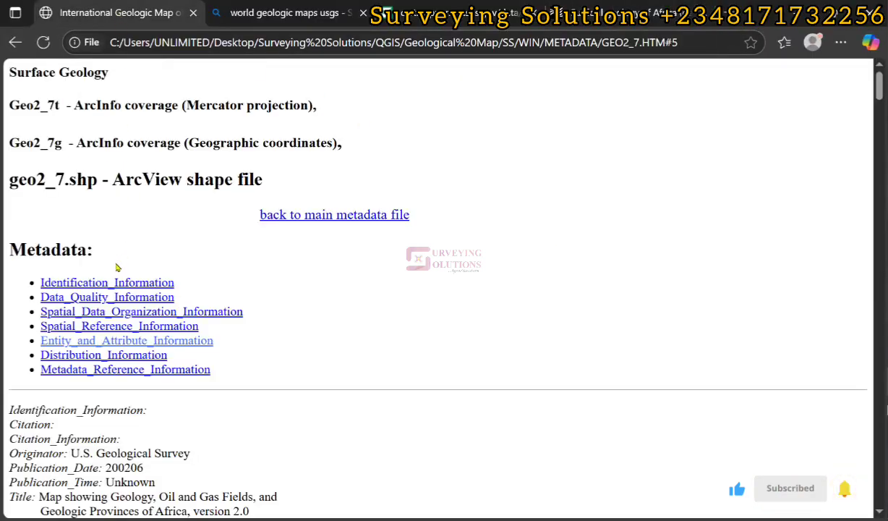
{"action": "left_click", "coordinate": [85, 344]}
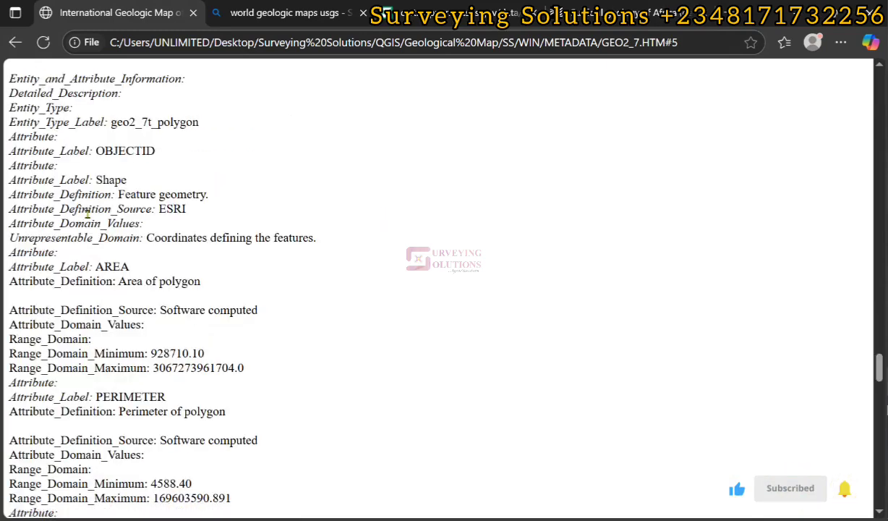
{"action": "scroll", "coordinate": [87, 213], "scroll_direction": "down", "scroll_amount": 11}
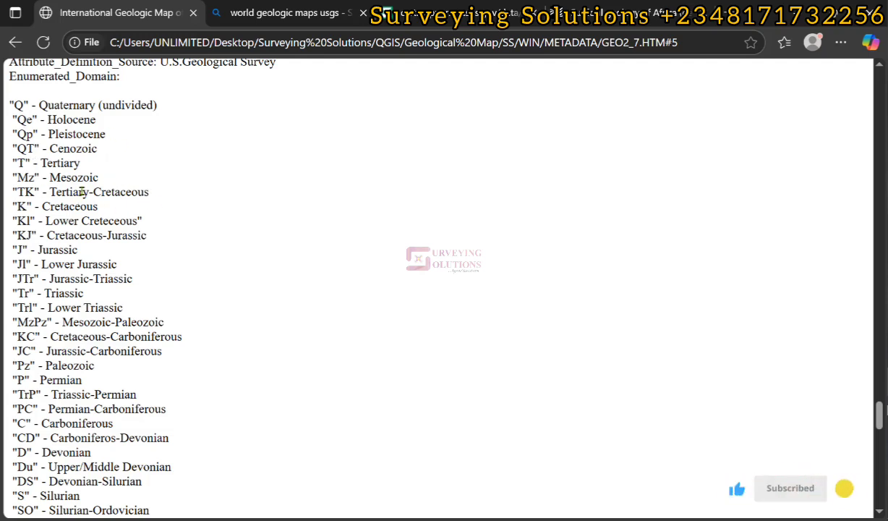
{"action": "scroll", "coordinate": [82, 191], "scroll_direction": "down", "scroll_amount": 2}
{"action": "scroll", "coordinate": [87, 194], "scroll_direction": "up", "scroll_amount": 2}
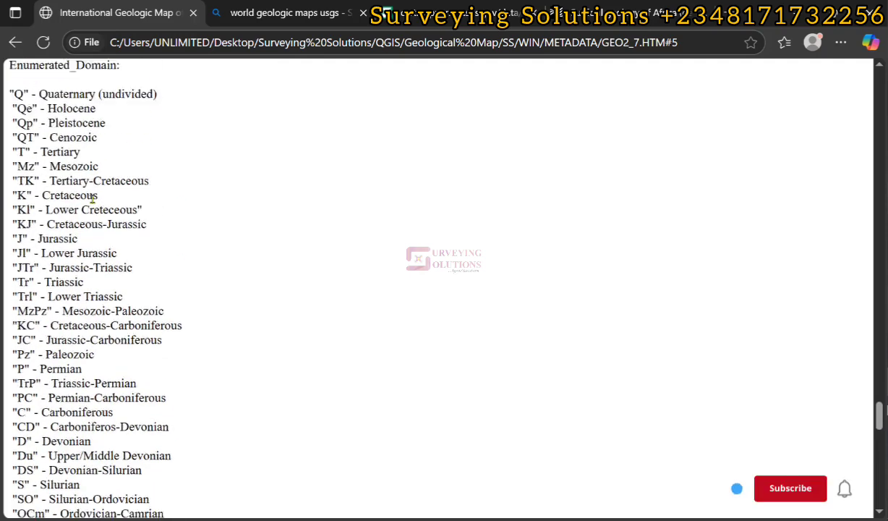
{"action": "scroll", "coordinate": [92, 196], "scroll_direction": "up", "scroll_amount": 1}
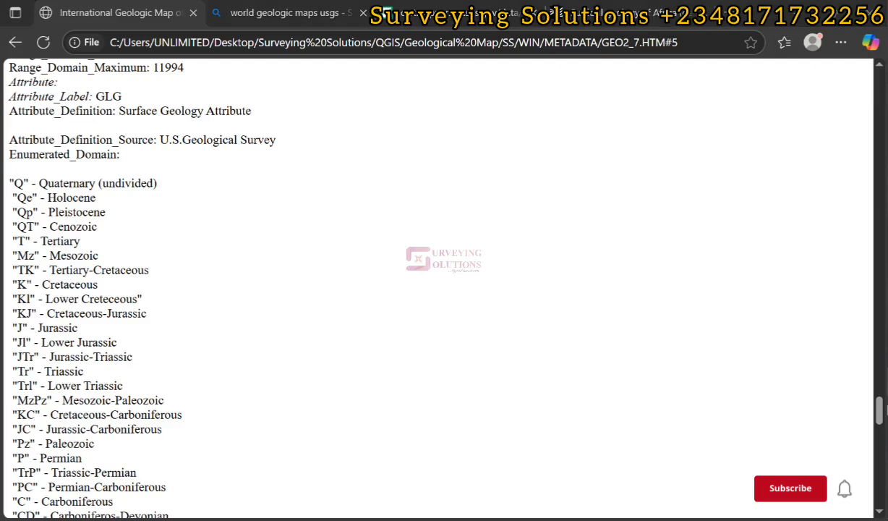
{"action": "key", "text": "alt+Tab"}
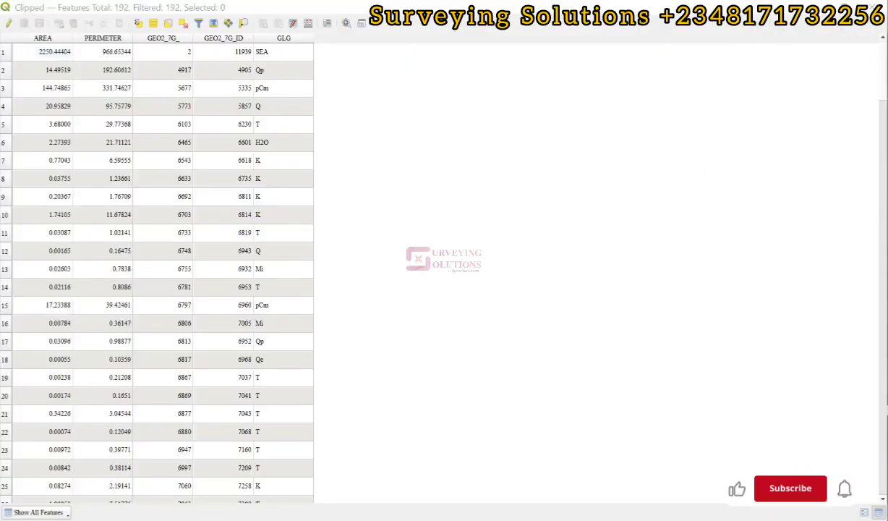
{"action": "key", "text": "alt+Tab"}
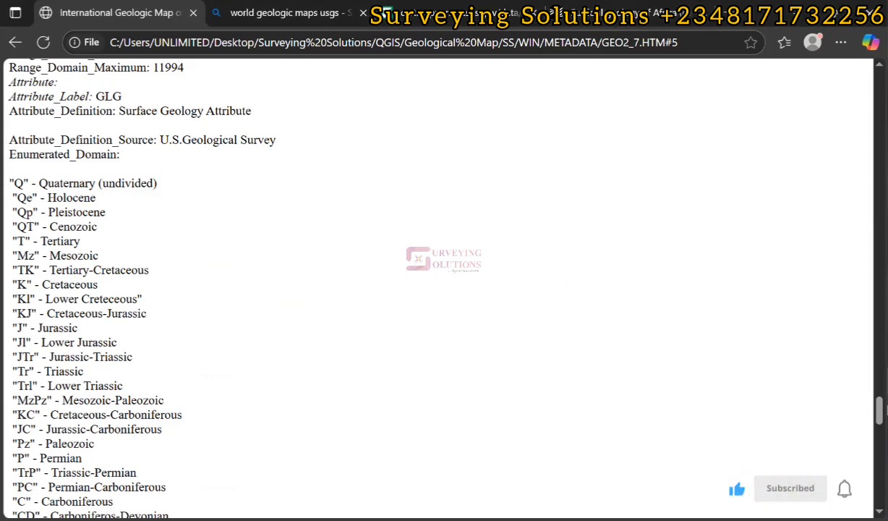
{"action": "key", "text": "alt+Tab"}
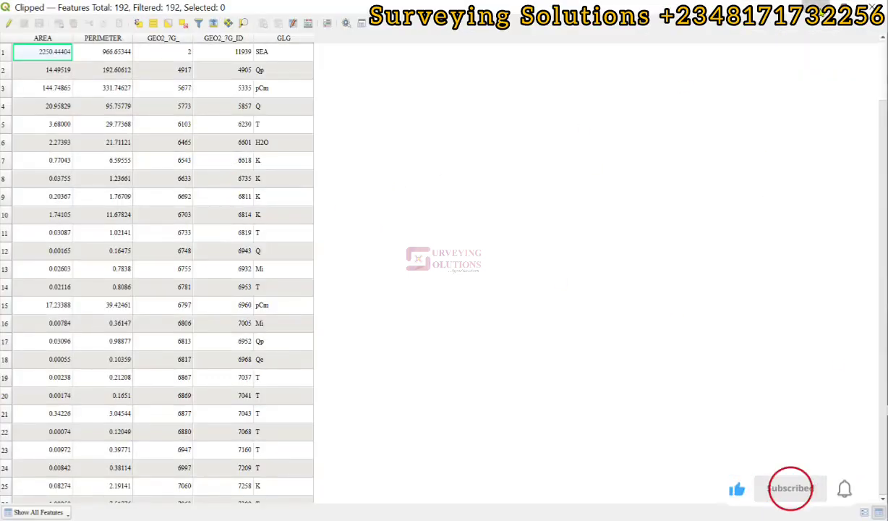
{"action": "key", "text": "alt+Tab"}
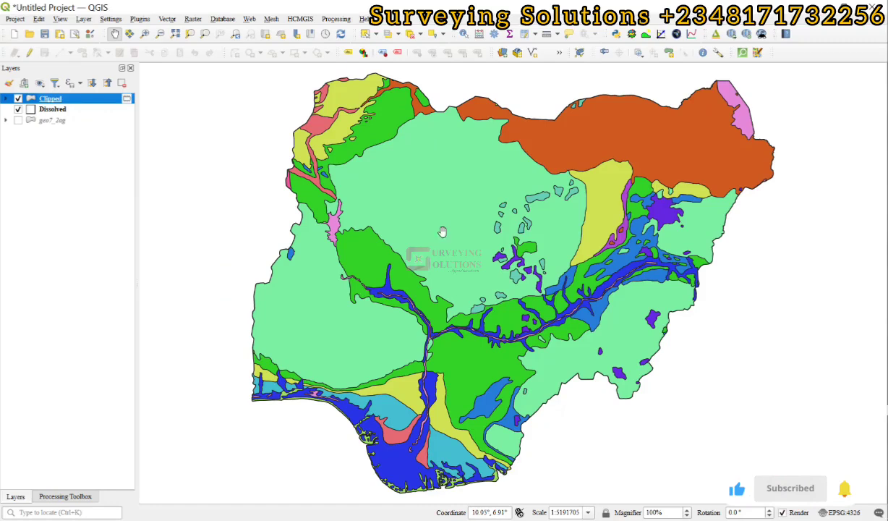
Create a new print layout titled GeologicalMap and keep its page at A4 size in Landscape orientation.
{"action": "left_click", "coordinate": [15, 19]}
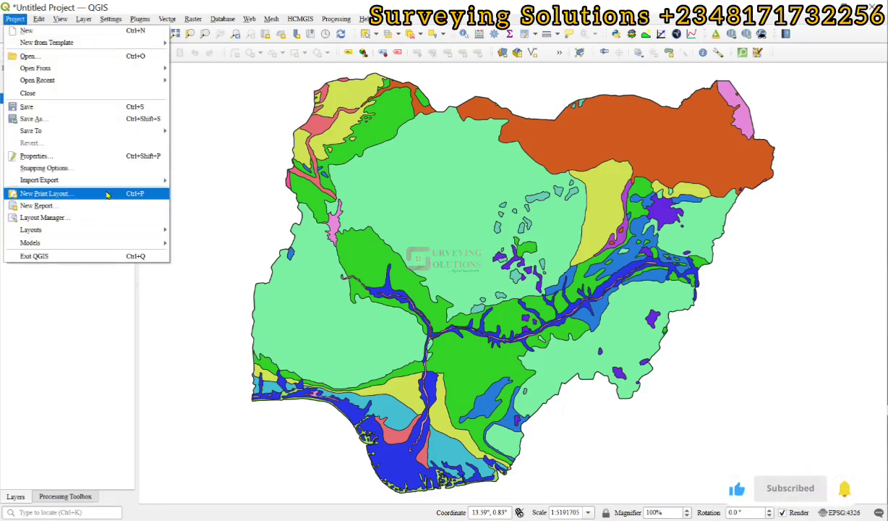
{"action": "left_click", "coordinate": [103, 193]}
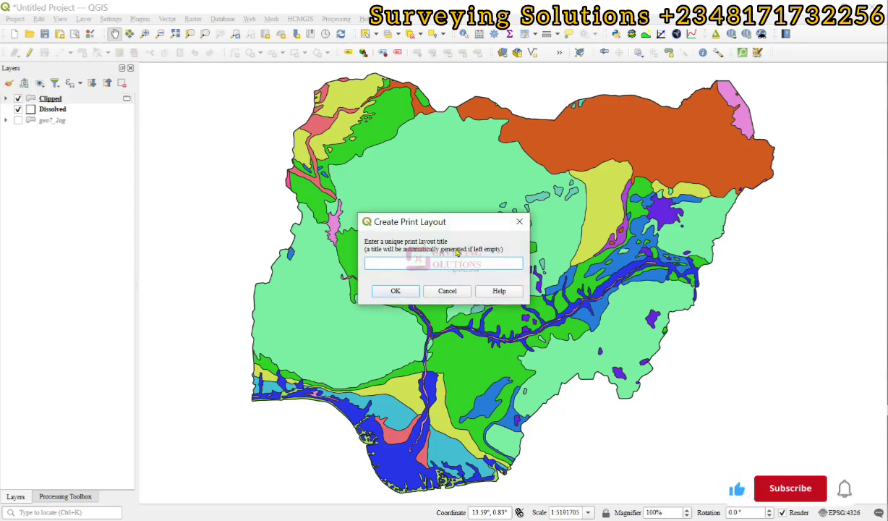
{"action": "type", "text": "GeologicalMap"}
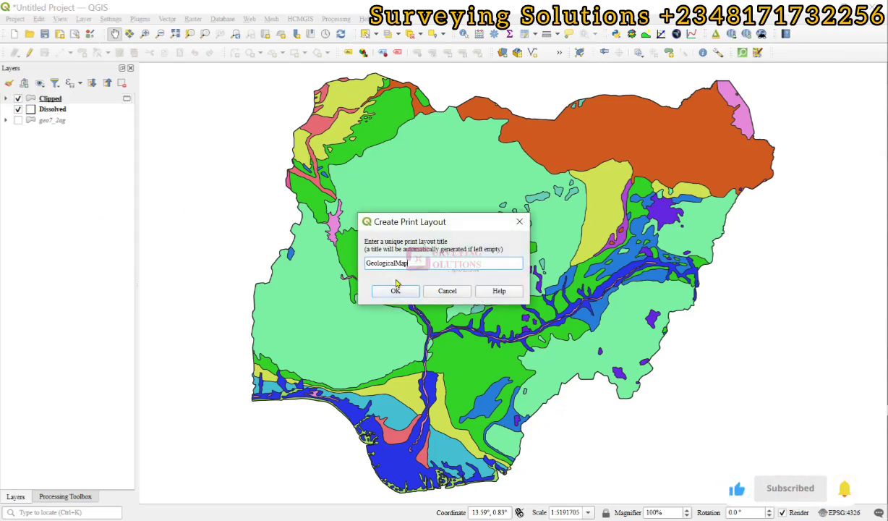
{"action": "left_click", "coordinate": [396, 284]}
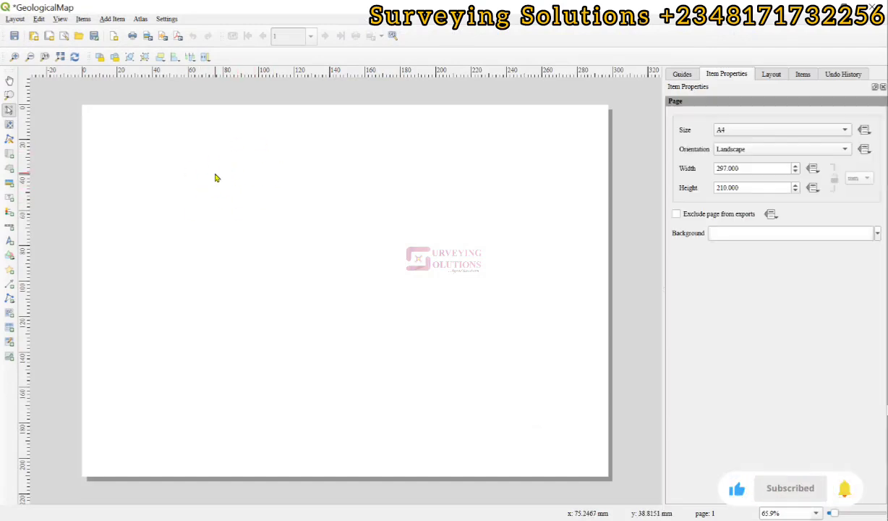
{"action": "left_click", "coordinate": [753, 133]}
{"action": "left_click", "coordinate": [753, 133]}
{"action": "left_click", "coordinate": [753, 152]}
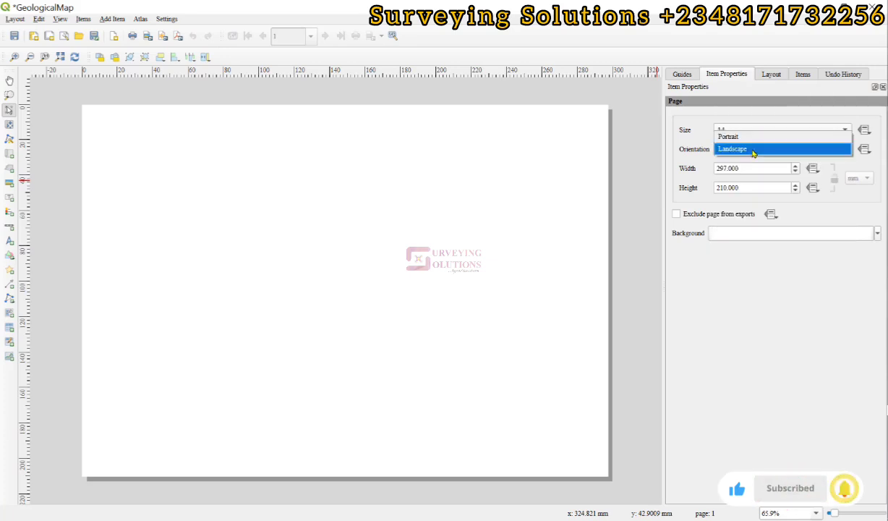
{"action": "left_click", "coordinate": [754, 150]}
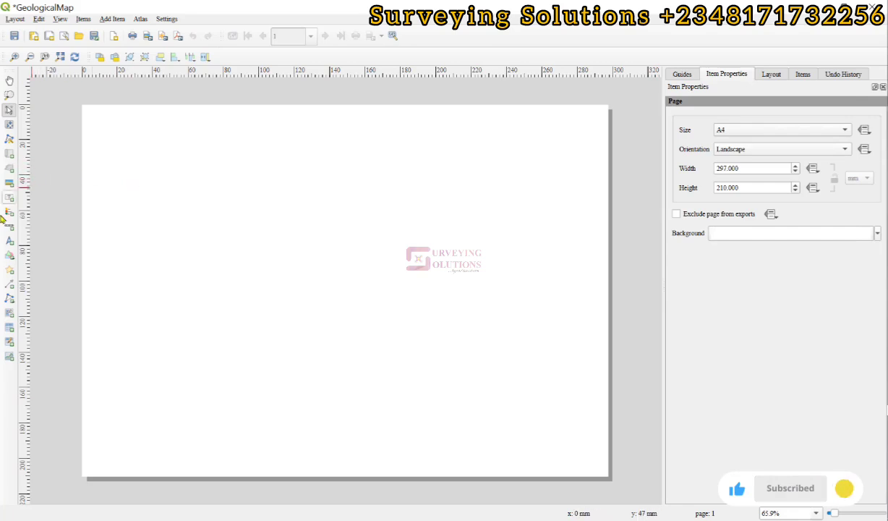
Draw a rectangle shape just inside the page edges as a border frame.
{"action": "left_click", "coordinate": [10, 255]}
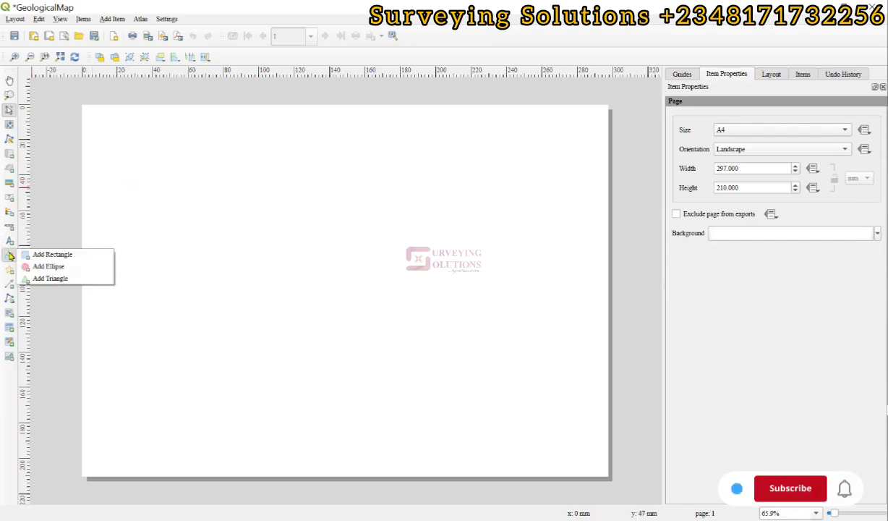
{"action": "left_click", "coordinate": [53, 256]}
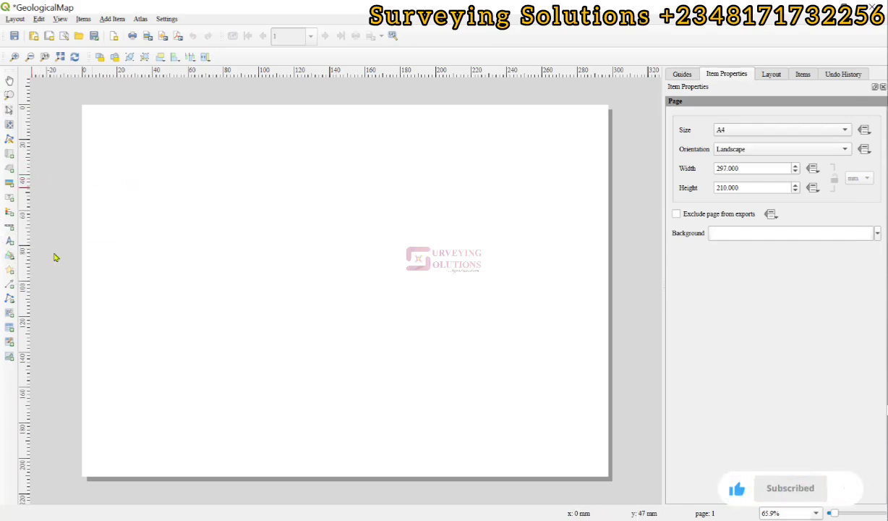
{"action": "left_click_drag", "start_coordinate": [91, 112], "coordinate": [597, 464]}
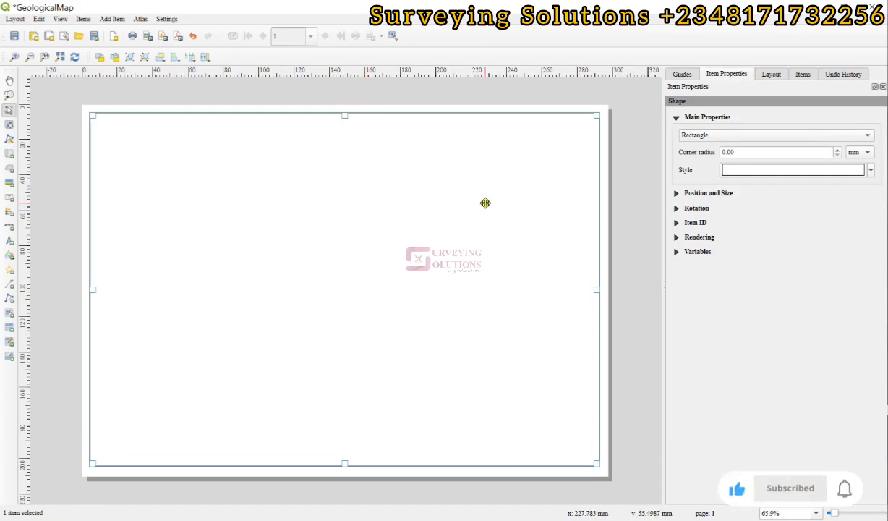
Style the frame rectangle as Outline: Simple Line with a stroke width of 0.5 mm.
{"action": "left_click", "coordinate": [770, 172]}
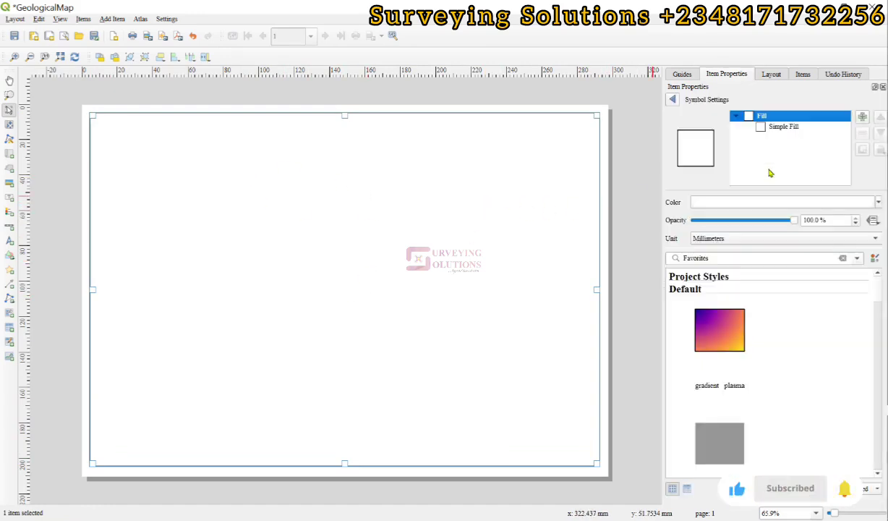
{"action": "left_click", "coordinate": [788, 126]}
{"action": "left_click", "coordinate": [746, 203]}
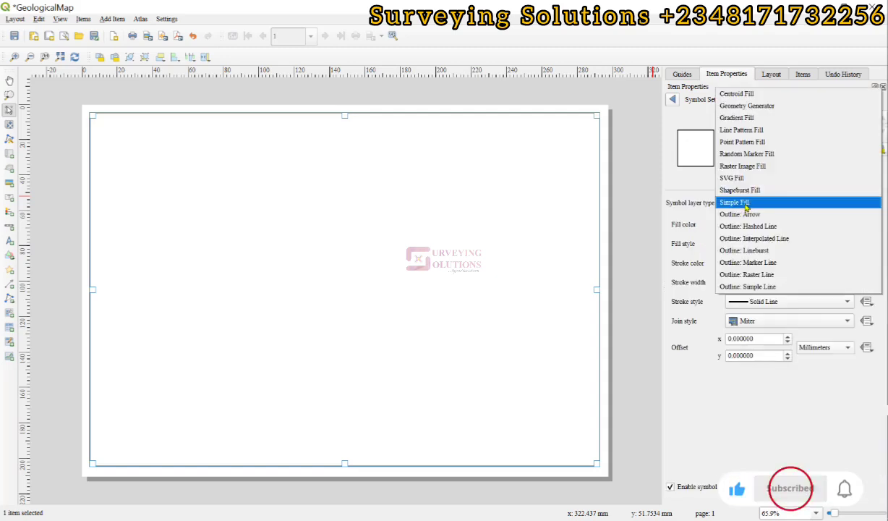
{"action": "left_click", "coordinate": [750, 287]}
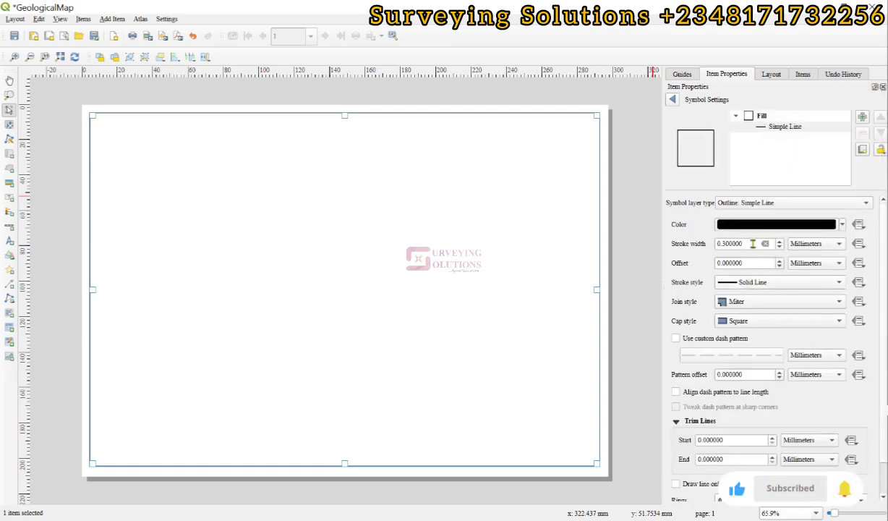
{"action": "double_click", "coordinate": [752, 244]}
{"action": "key", "text": "BackSpace"}
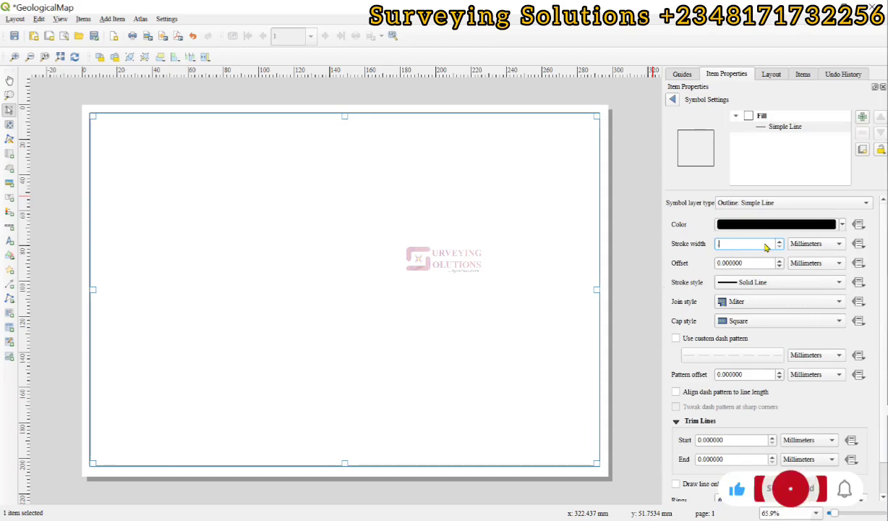
{"action": "type", "text": ".5"}
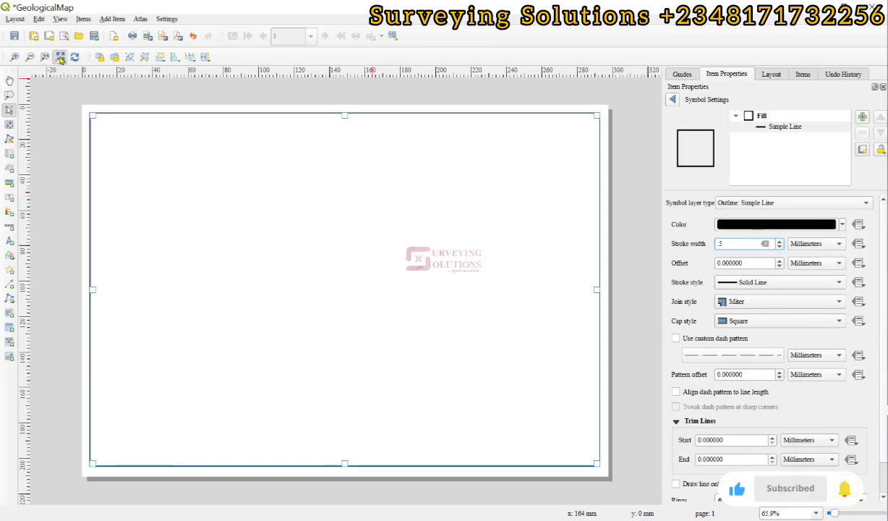
{"action": "left_click", "coordinate": [49, 184]}
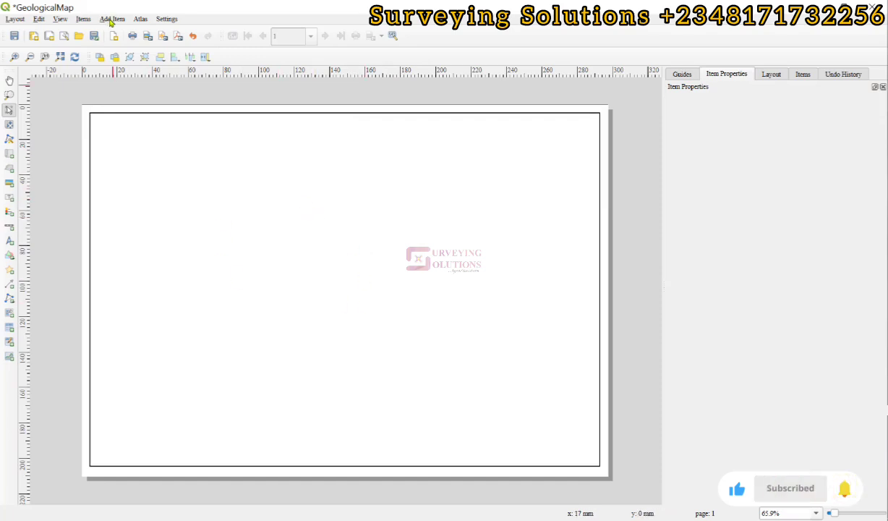
Add a map item filling most of the frame and extend its upper edge slightly upward.
{"action": "left_click", "coordinate": [112, 20]}
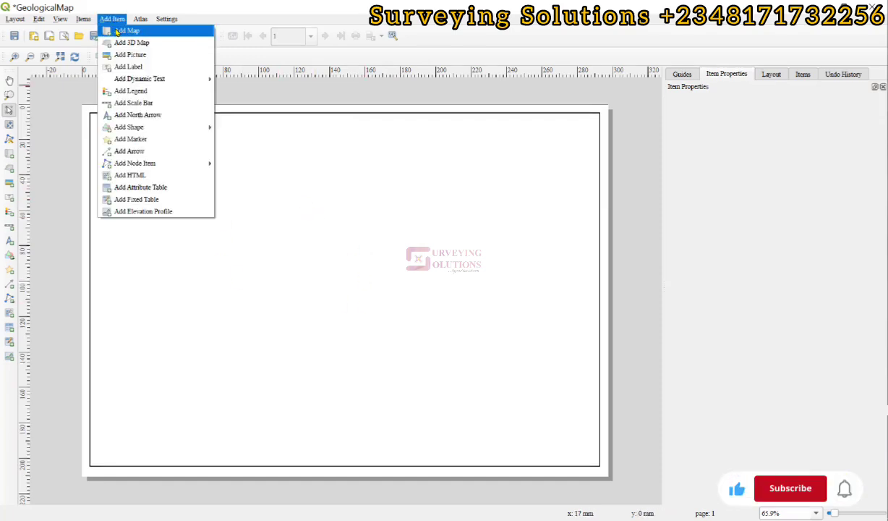
{"action": "left_click", "coordinate": [117, 31]}
{"action": "left_click_drag", "start_coordinate": [109, 133], "coordinate": [575, 448]}
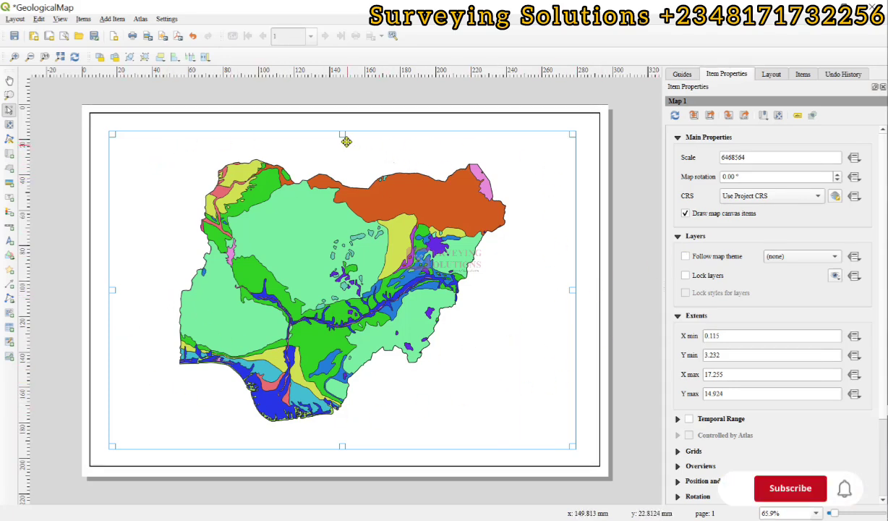
{"action": "left_click_drag", "start_coordinate": [343, 132], "coordinate": [342, 123]}
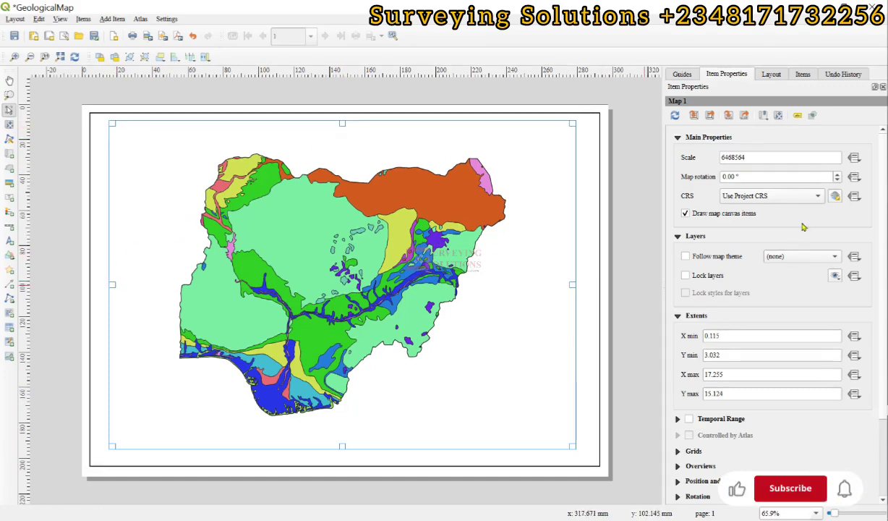
Set the map item's scale to 5500000 so the whole country fits inside it.
{"action": "double_click", "coordinate": [731, 154]}
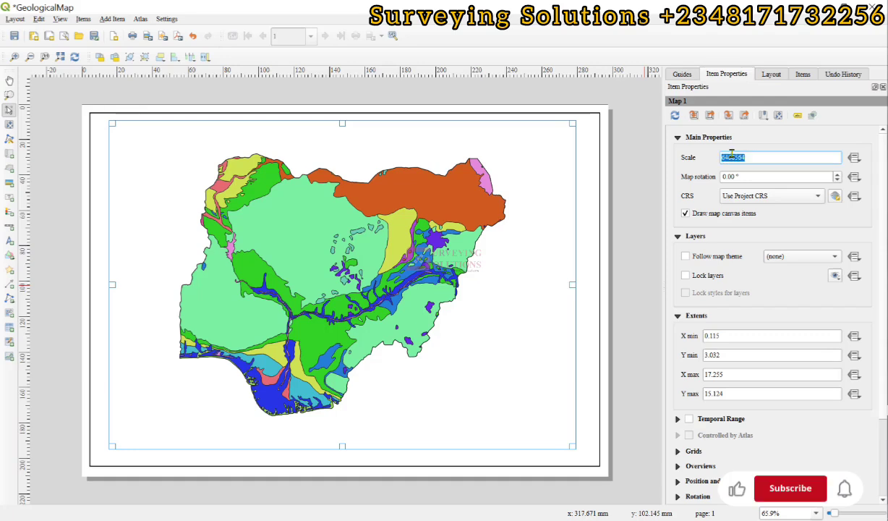
{"action": "type", "text": "5000000"}
{"action": "key", "text": "Return"}
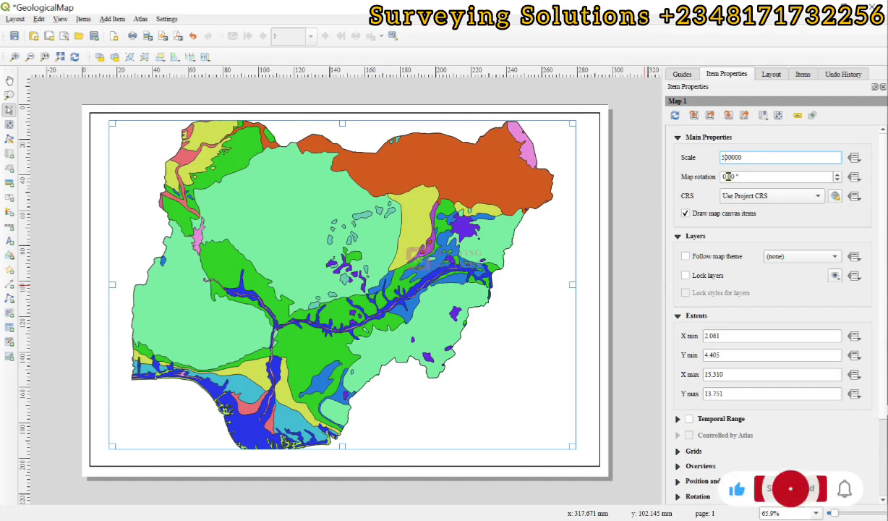
{"action": "type", "text": "5"}
{"action": "key", "text": "Return"}
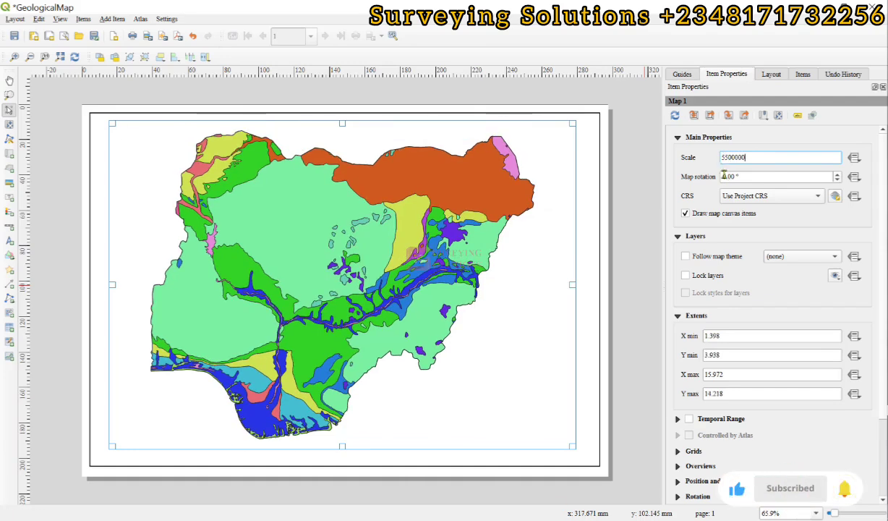
Widen the map item slightly on its left side and reposition it centrally within the frame.
{"action": "left_click_drag", "start_coordinate": [112, 285], "coordinate": [110, 284]}
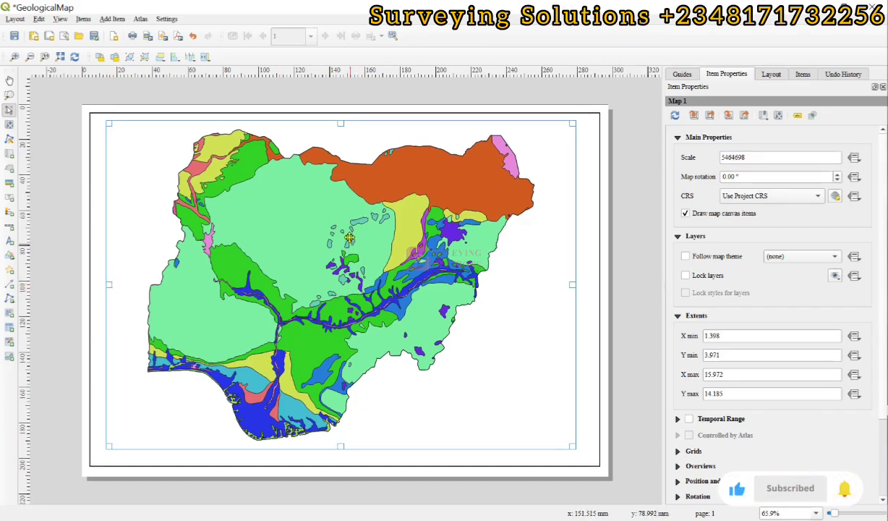
{"action": "left_click_drag", "start_coordinate": [345, 256], "coordinate": [349, 278]}
{"action": "left_click_drag", "start_coordinate": [355, 275], "coordinate": [355, 281]}
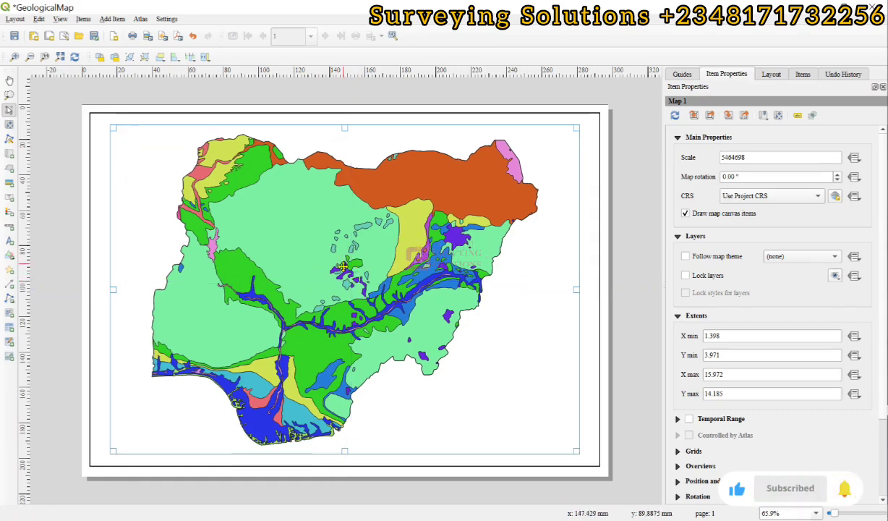
Move the map content inside the map item so the country sits roughly in the middle, slightly to the right.
{"action": "left_click", "coordinate": [10, 125]}
{"action": "left_click_drag", "start_coordinate": [347, 271], "coordinate": [381, 282]}
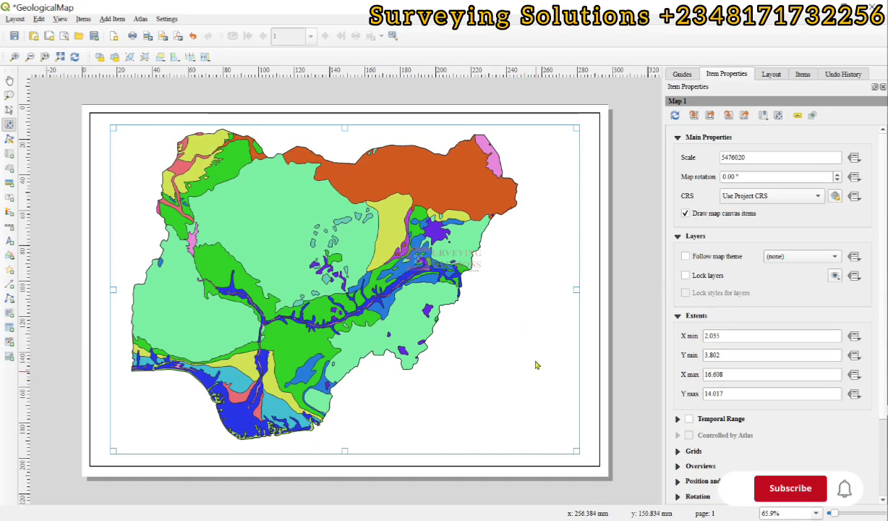
{"action": "scroll", "coordinate": [304, 264], "scroll_direction": "up", "scroll_amount": 2}
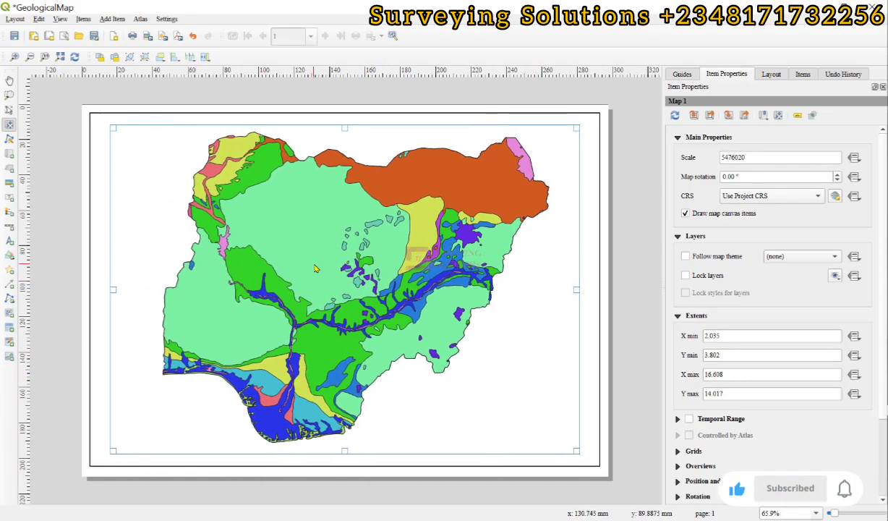
{"action": "left_click", "coordinate": [9, 110]}
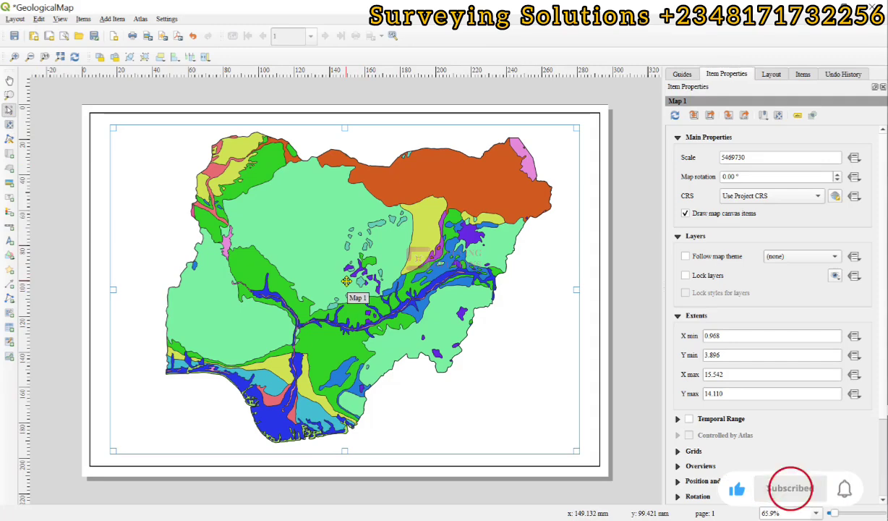
Add a north arrow near the upper-right corner of the page, inside the border frame.
{"action": "left_click", "coordinate": [112, 19]}
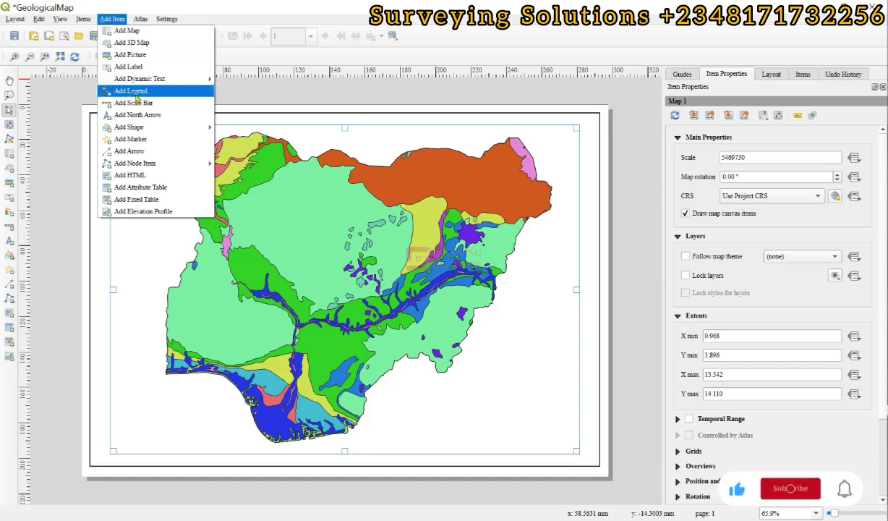
{"action": "left_click", "coordinate": [141, 117]}
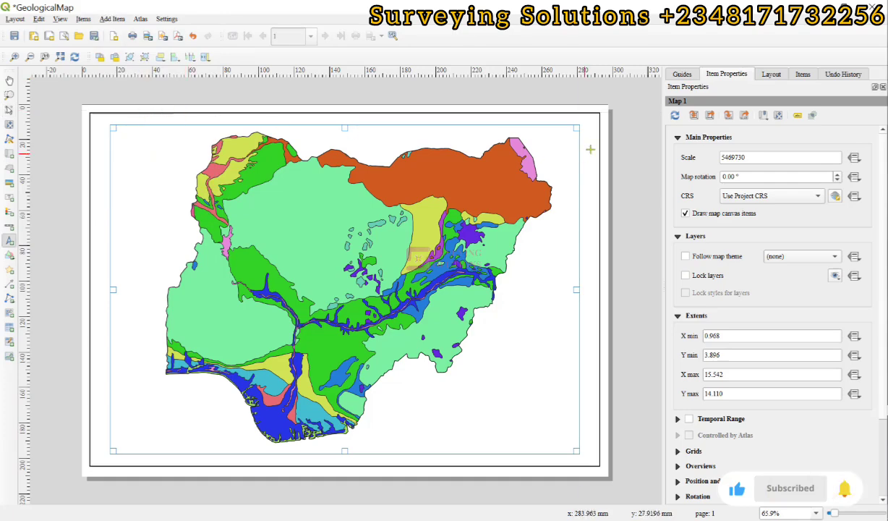
{"action": "left_click_drag", "start_coordinate": [565, 121], "coordinate": [590, 160]}
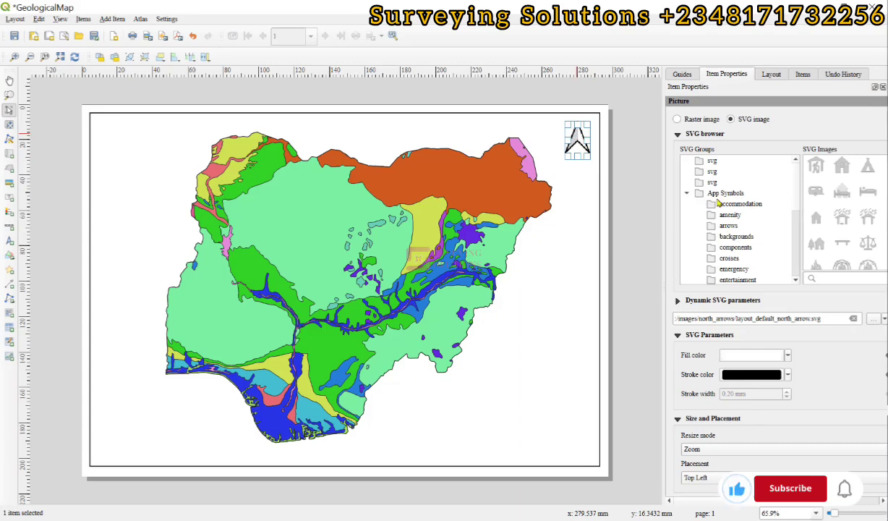
Browse the arrows symbol group for the north arrow and set the arrow's fill color to black.
{"action": "left_click", "coordinate": [700, 224]}
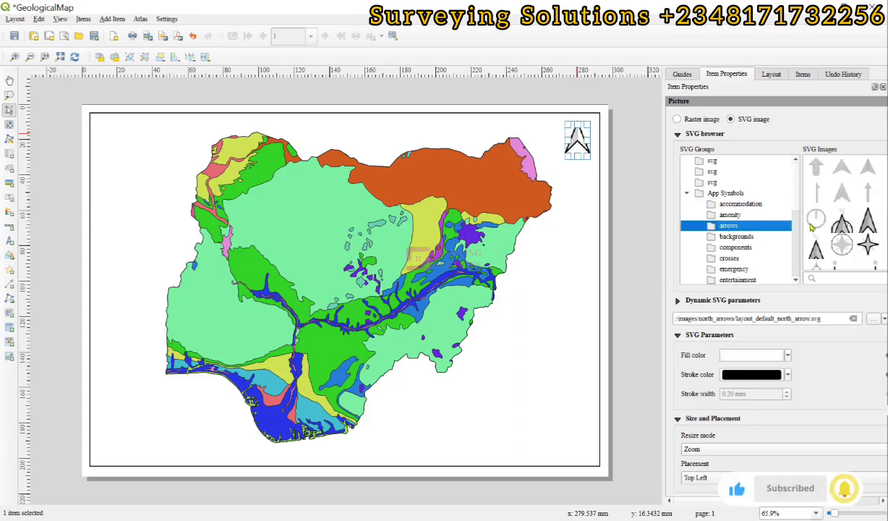
{"action": "scroll", "coordinate": [853, 214], "scroll_direction": "down", "scroll_amount": 3}
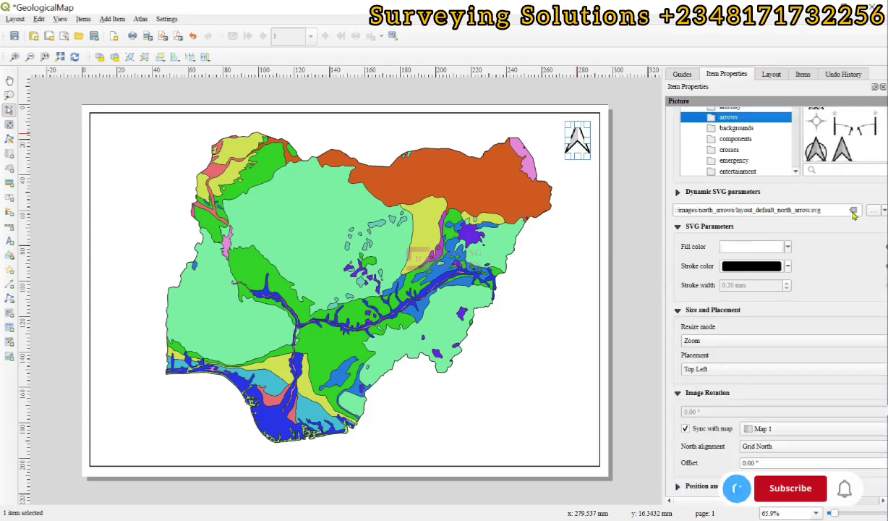
{"action": "scroll", "coordinate": [835, 154], "scroll_direction": "up", "scroll_amount": 3}
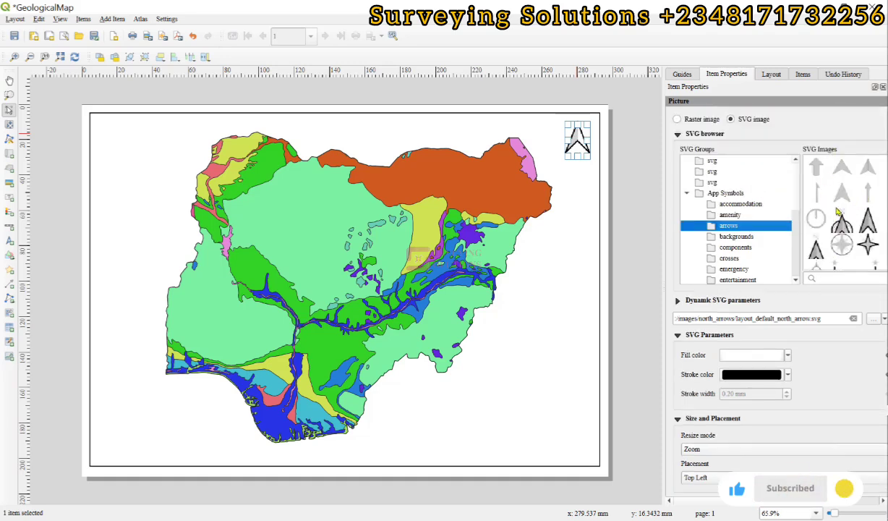
{"action": "scroll", "coordinate": [856, 220], "scroll_direction": "down", "scroll_amount": 2}
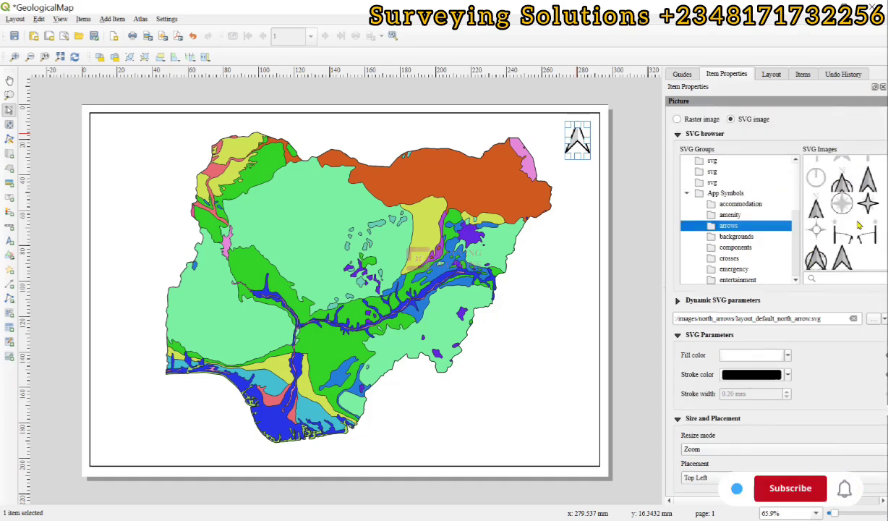
{"action": "scroll", "coordinate": [858, 225], "scroll_direction": "down", "scroll_amount": 1}
{"action": "left_click", "coordinate": [577, 145]}
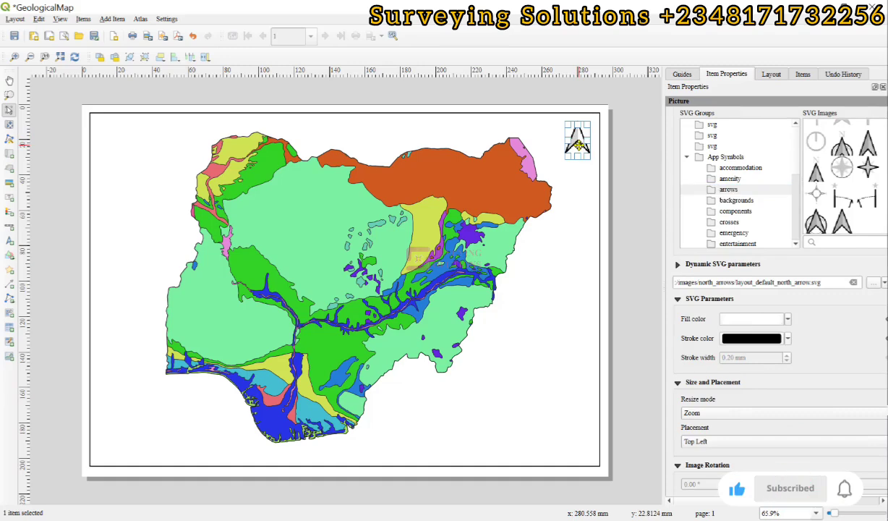
{"action": "left_click", "coordinate": [788, 338]}
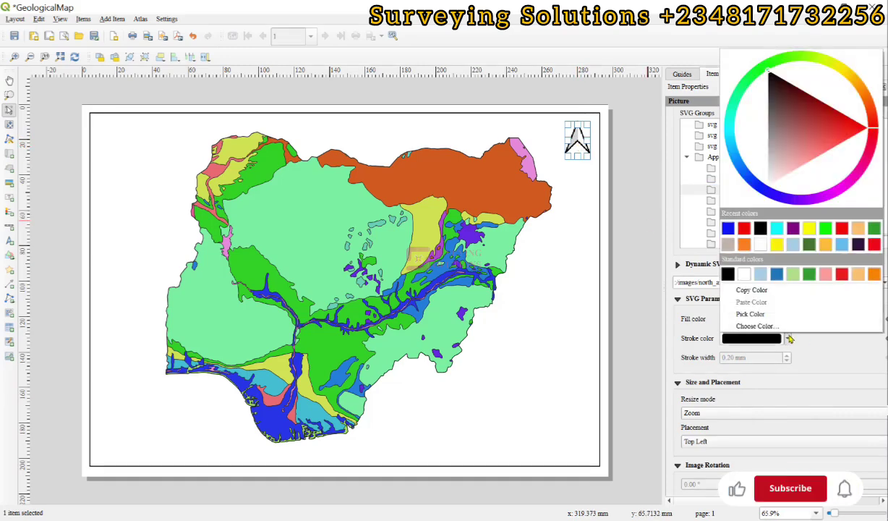
{"action": "left_click", "coordinate": [760, 228]}
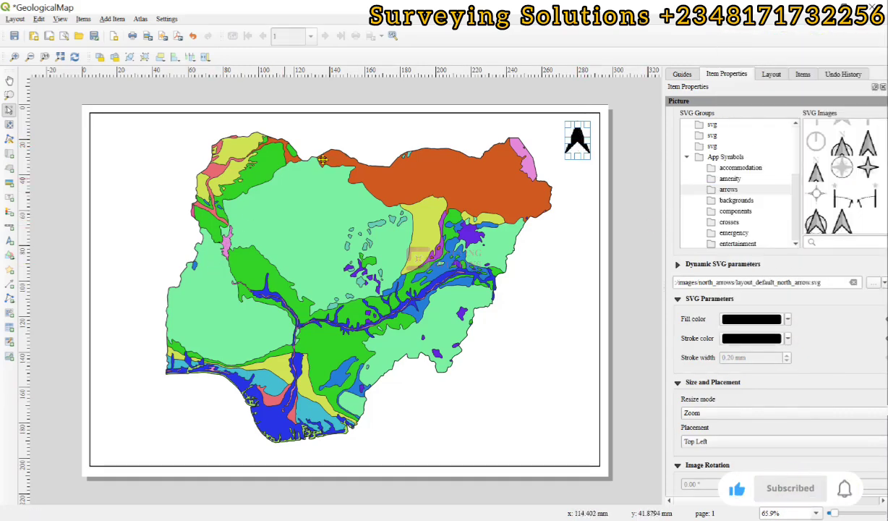
{"action": "left_click", "coordinate": [636, 169]}
{"action": "left_click", "coordinate": [507, 167]}
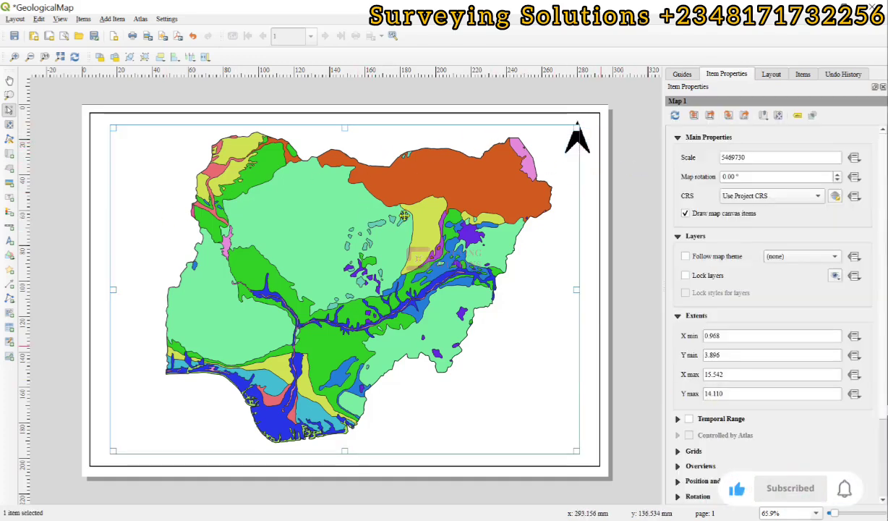
Add a scale bar for the map near the lower-left corner of the page.
{"action": "left_click", "coordinate": [140, 18]}
{"action": "mouse_move", "coordinate": [112, 19]}
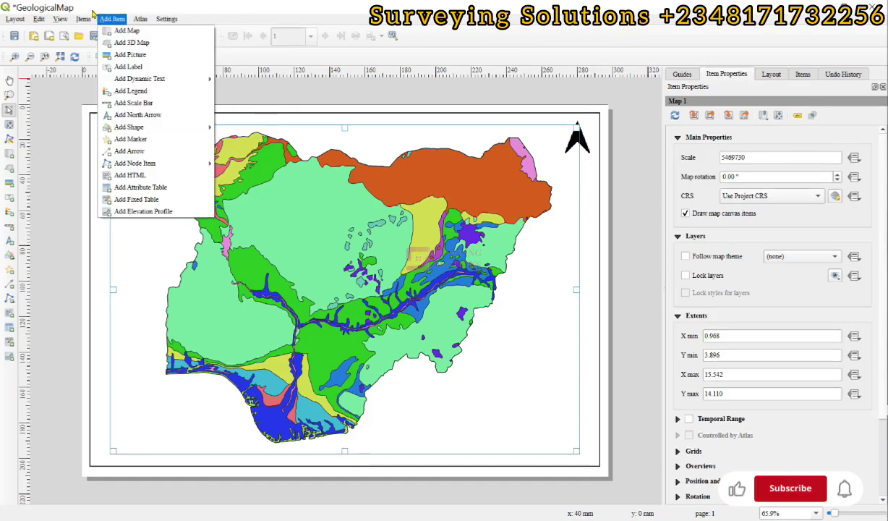
{"action": "left_click", "coordinate": [125, 104]}
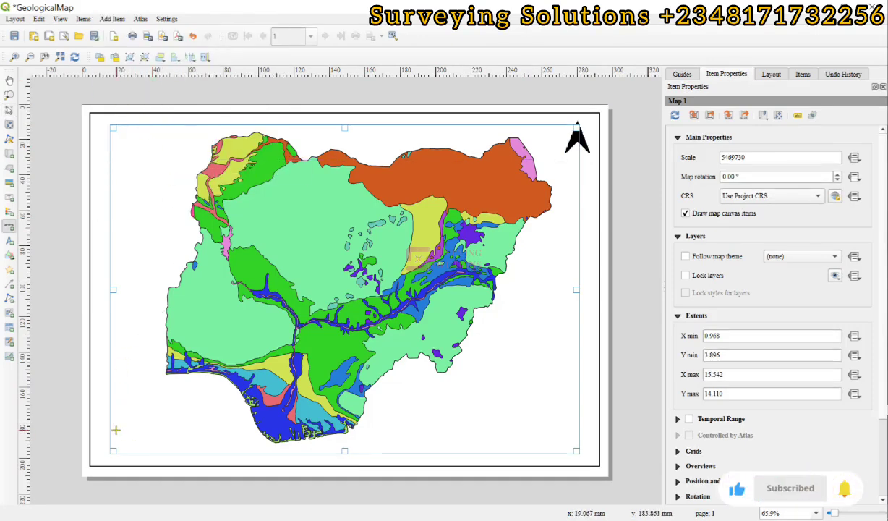
{"action": "left_click_drag", "start_coordinate": [116, 430], "coordinate": [219, 450]}
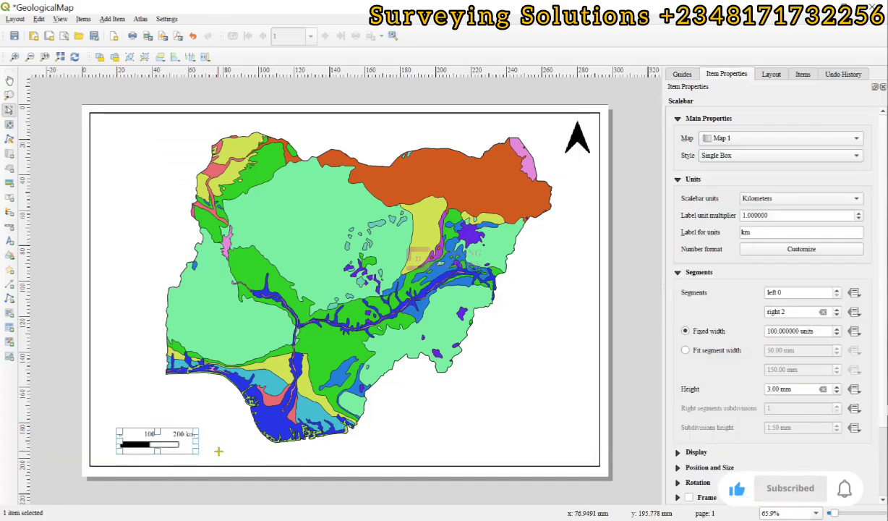
Keep the scale bar in kilometers, set its left segments to 2, and move it closer to the frame's lower-left corner.
{"action": "left_click", "coordinate": [762, 200]}
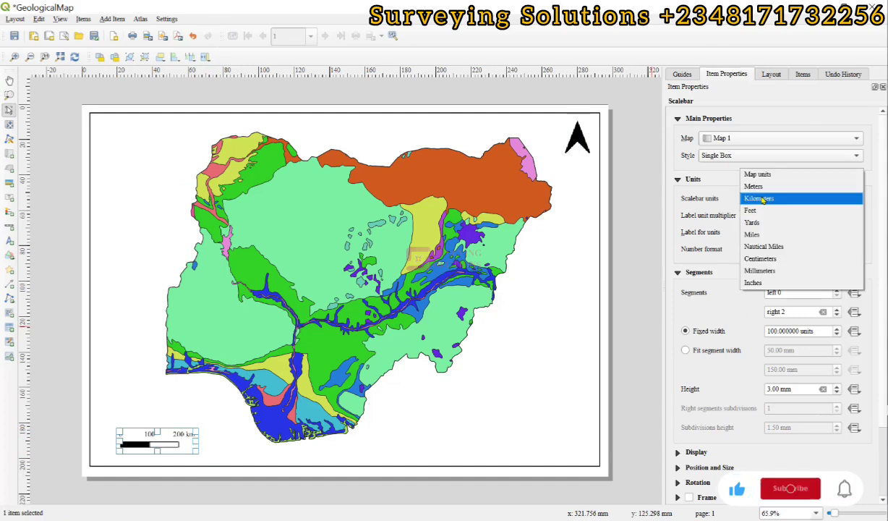
{"action": "left_click", "coordinate": [762, 200]}
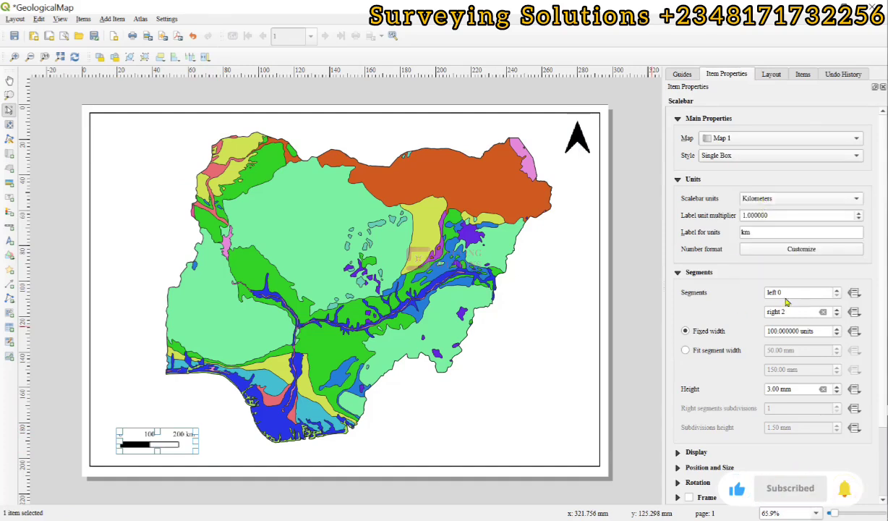
{"action": "scroll", "coordinate": [790, 293], "scroll_direction": "up", "scroll_amount": 2}
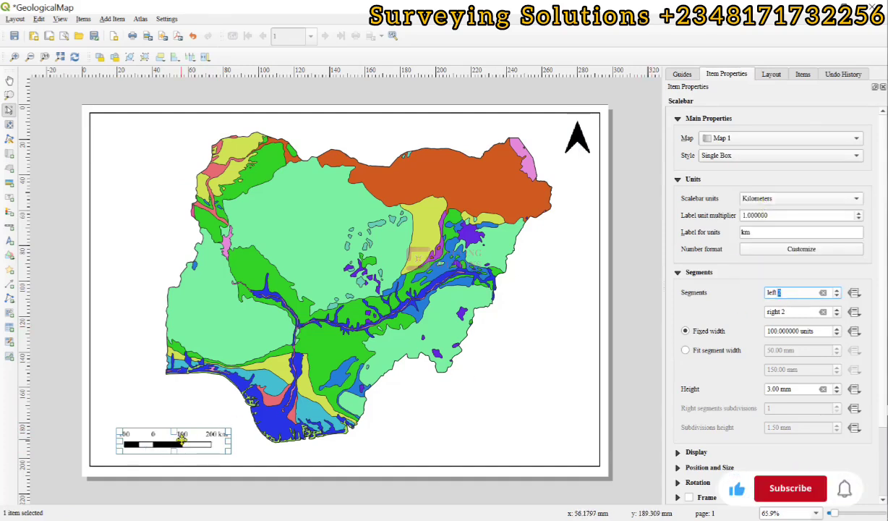
{"action": "left_click_drag", "start_coordinate": [184, 440], "coordinate": [165, 445]}
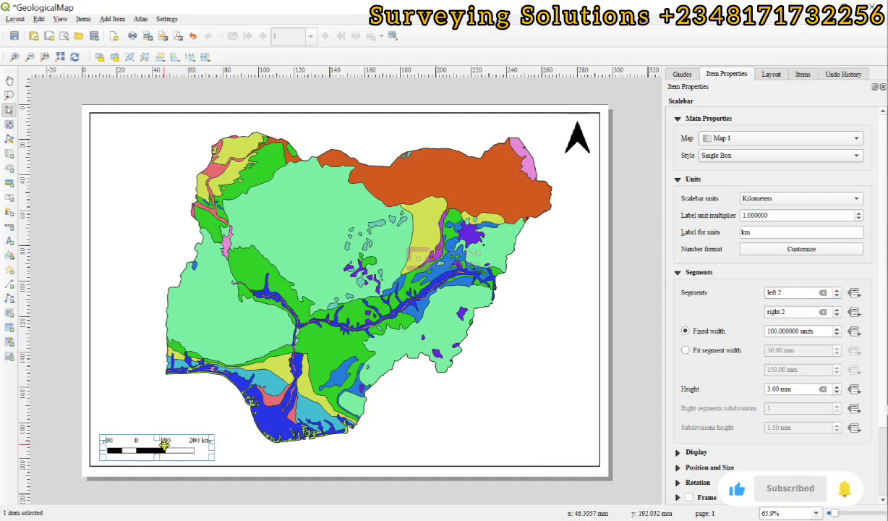
Try the Double Box style, set the scale bar style to Line Ticks Up, and nudge the bar slightly toward the frame's corner.
{"action": "left_click", "coordinate": [725, 156]}
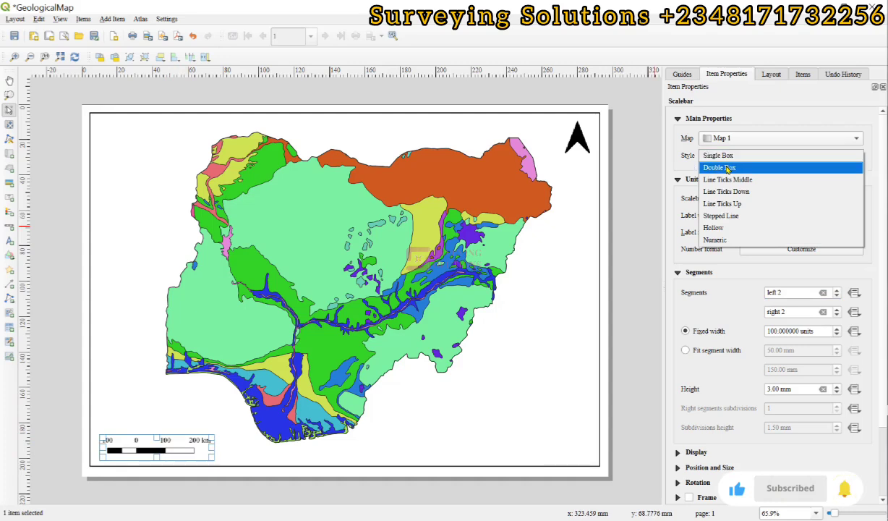
{"action": "left_click", "coordinate": [726, 167]}
{"action": "left_click", "coordinate": [732, 156]}
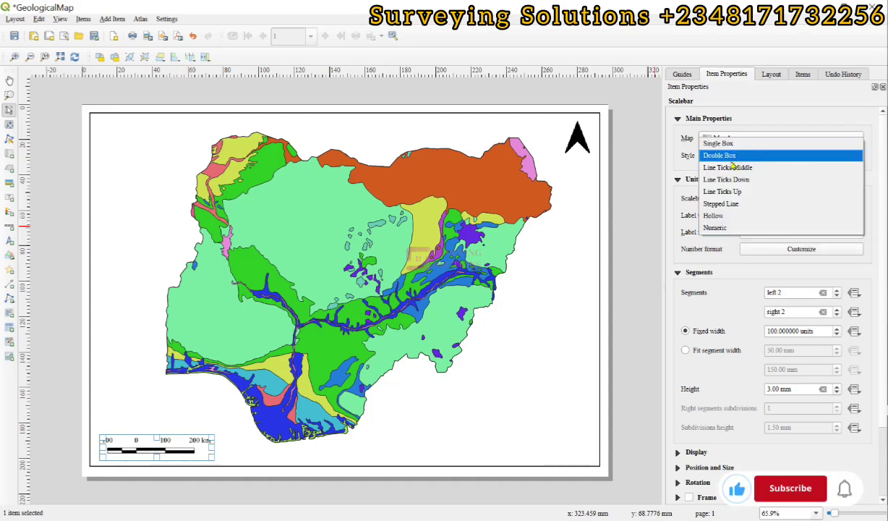
{"action": "left_click", "coordinate": [732, 192]}
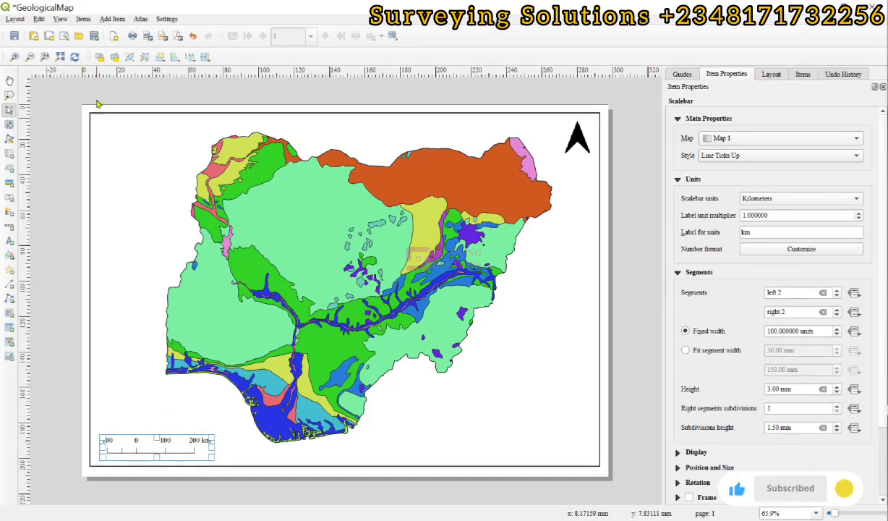
{"action": "left_click_drag", "start_coordinate": [151, 458], "coordinate": [148, 459]}
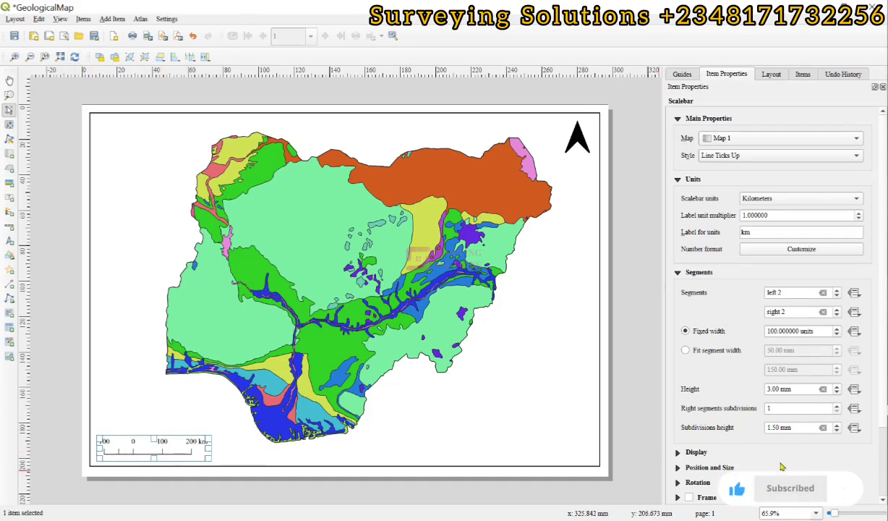
Set the scale bar's label font size to 13 points, trying the Bold style and returning it to Regular.
{"action": "scroll", "coordinate": [745, 405], "scroll_direction": "down", "scroll_amount": 3}
{"action": "left_click", "coordinate": [680, 366]}
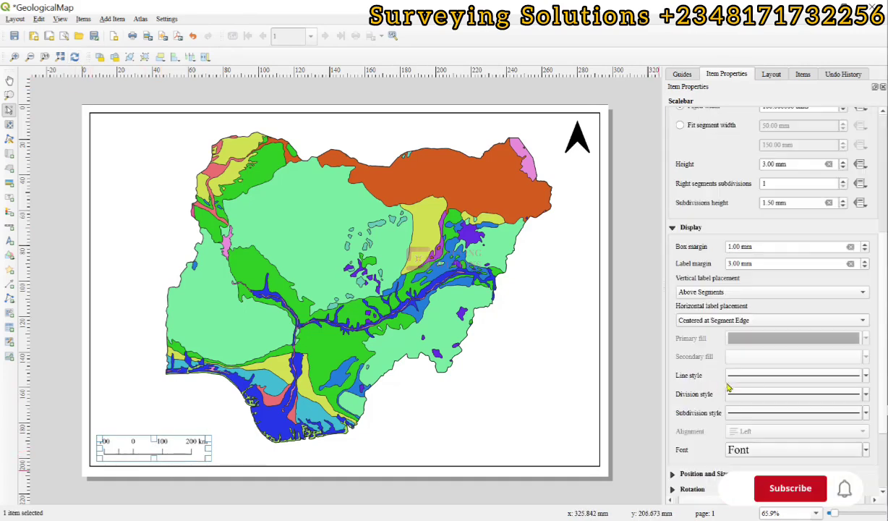
{"action": "left_click", "coordinate": [751, 450]}
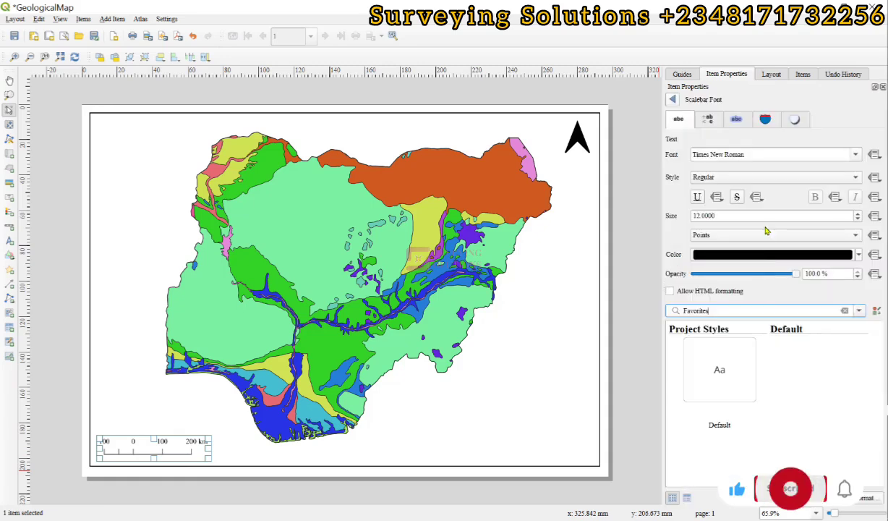
{"action": "left_click_drag", "start_coordinate": [755, 157], "coordinate": [688, 156]}
{"action": "left_click", "coordinate": [752, 177]}
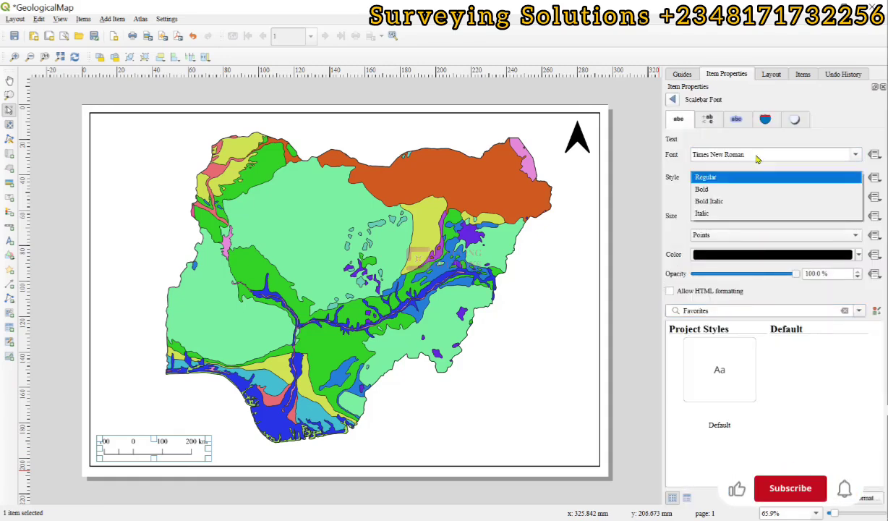
{"action": "left_click", "coordinate": [755, 157]}
{"action": "left_click", "coordinate": [713, 177]}
{"action": "left_click", "coordinate": [730, 190]}
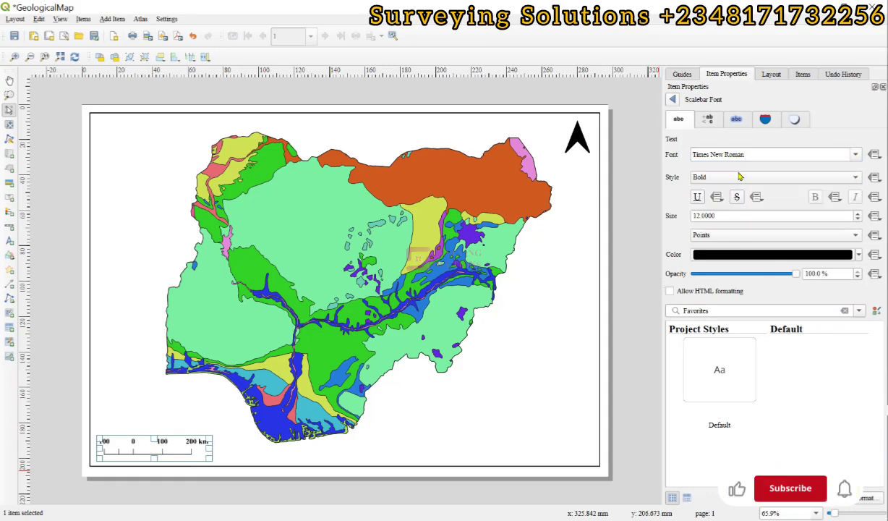
{"action": "scroll", "coordinate": [724, 216], "scroll_direction": "up", "scroll_amount": 1}
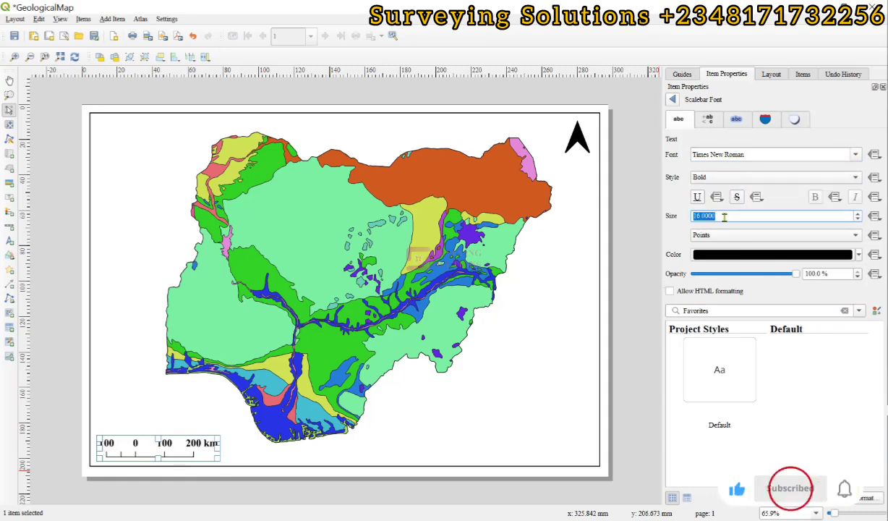
{"action": "left_click", "coordinate": [727, 176]}
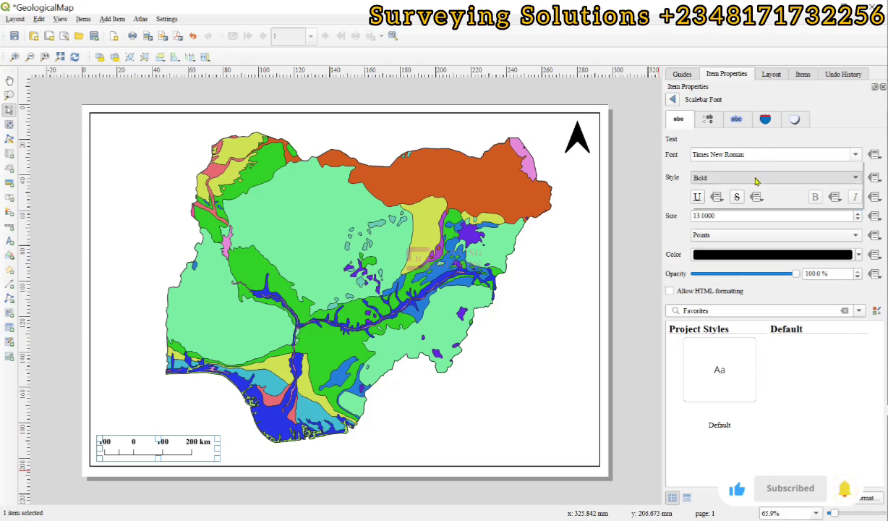
{"action": "left_click", "coordinate": [729, 167]}
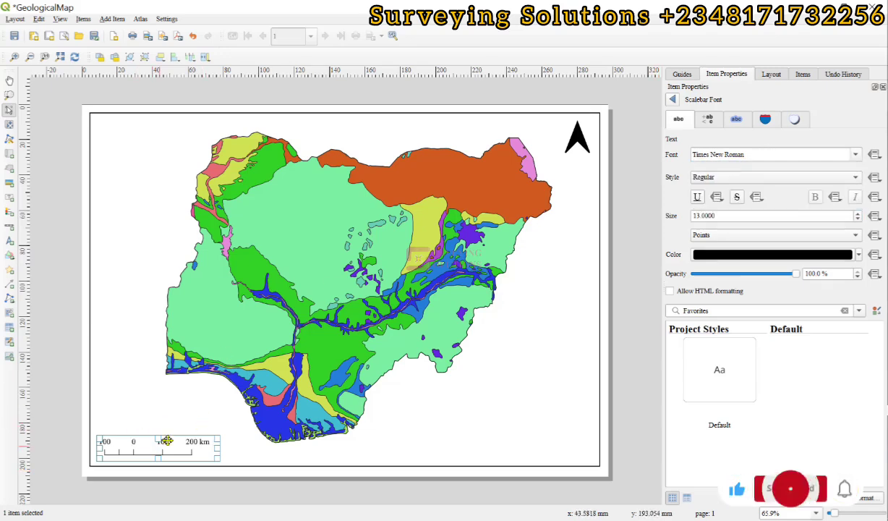
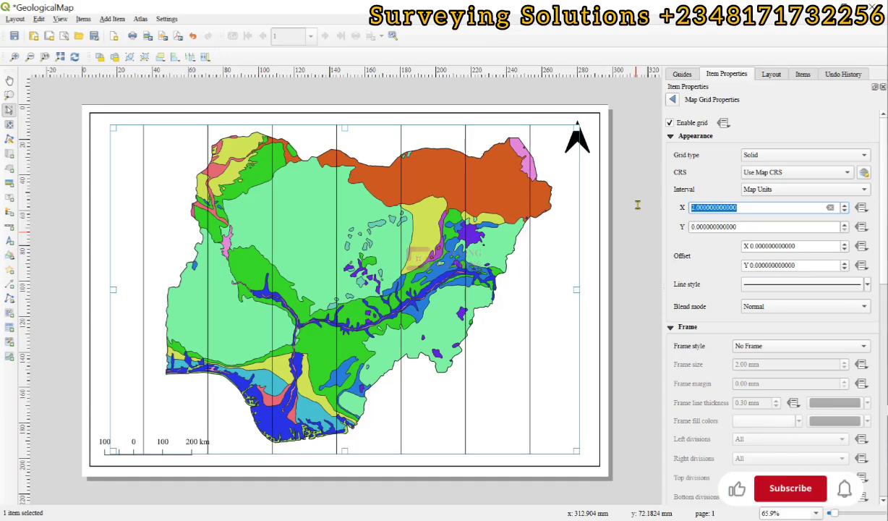
Set the map grid's Y interval to 2.5 map units, trying 2 first.
{"action": "key", "text": "Tab"}
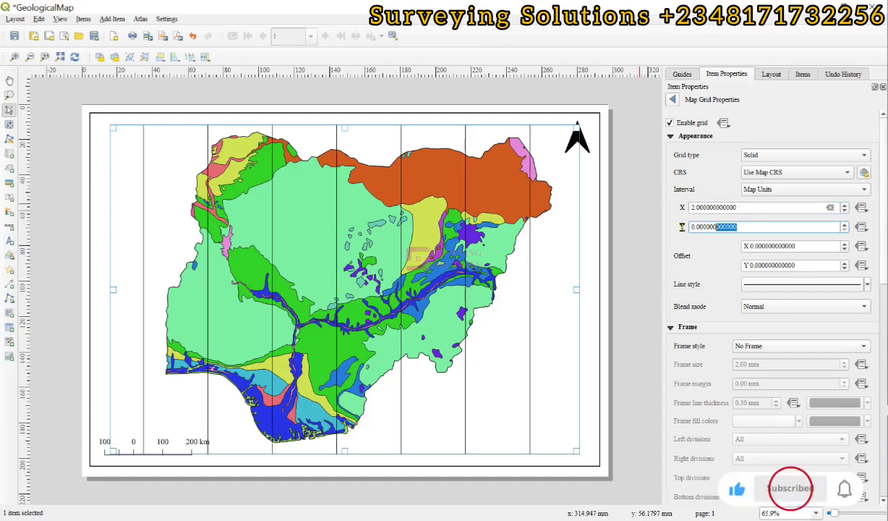
{"action": "key", "text": "Return"}
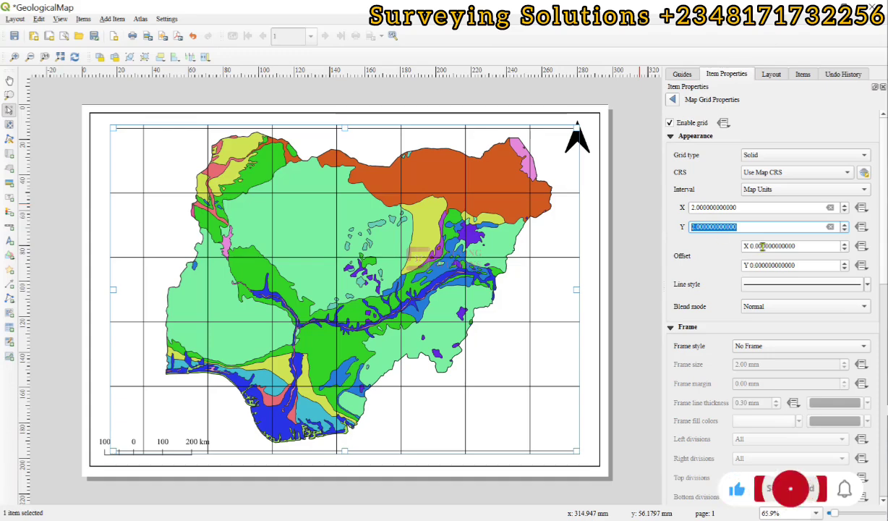
{"action": "type", "text": "2.5"}
{"action": "key", "text": "Return"}
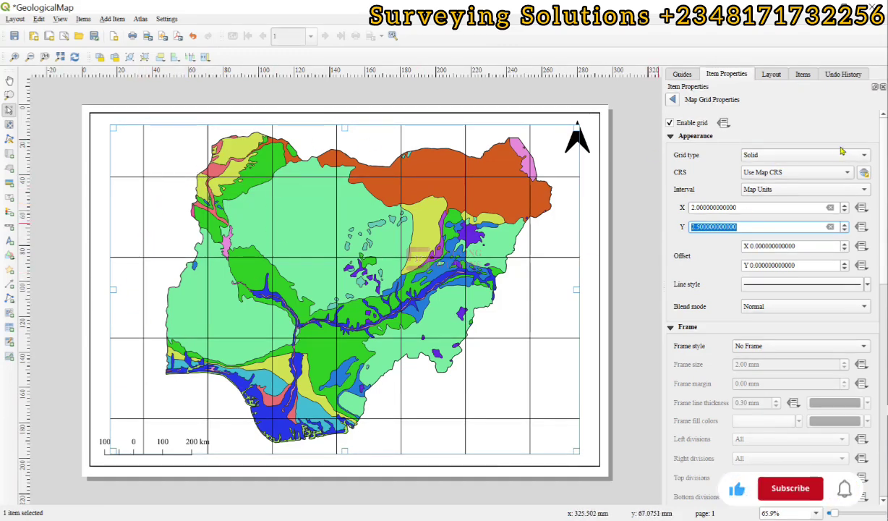
Set the map grid type to Cross, trying Markers first.
{"action": "left_click", "coordinate": [779, 153]}
{"action": "left_click", "coordinate": [764, 178]}
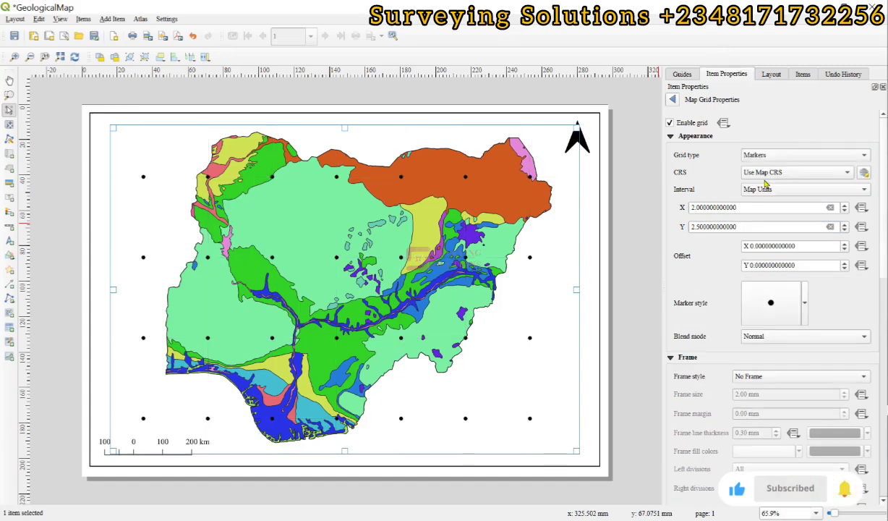
{"action": "left_click", "coordinate": [769, 155]}
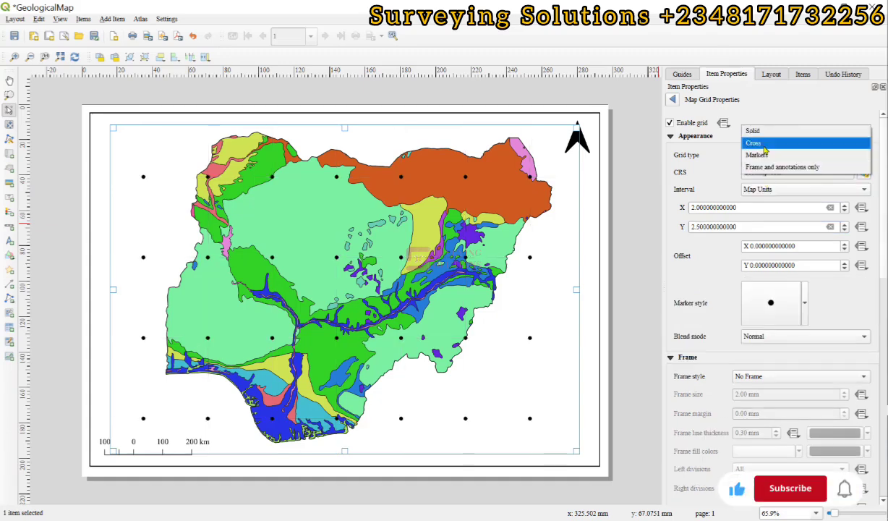
{"action": "left_click", "coordinate": [765, 147]}
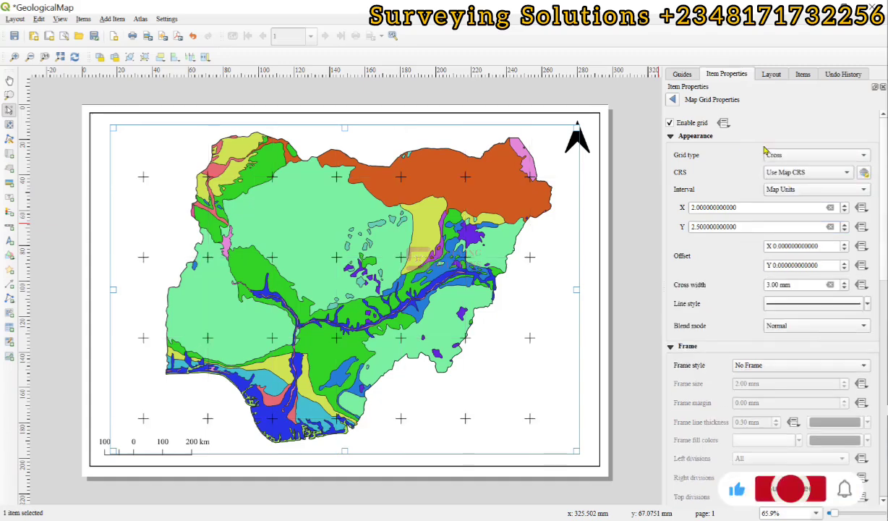
Reduce the opacity of the grid crosses' line symbol to 20% and return to the map grid properties.
{"action": "left_click", "coordinate": [839, 304]}
{"action": "left_click", "coordinate": [809, 220]}
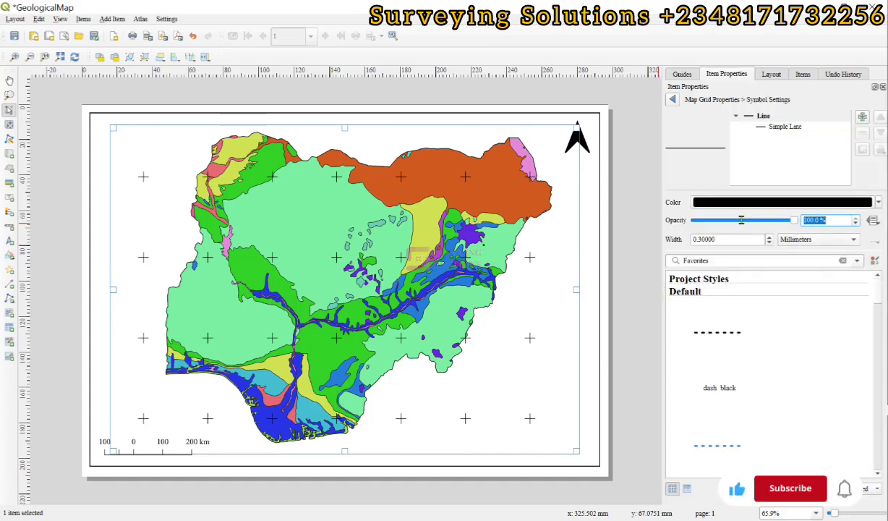
{"action": "type", "text": "20"}
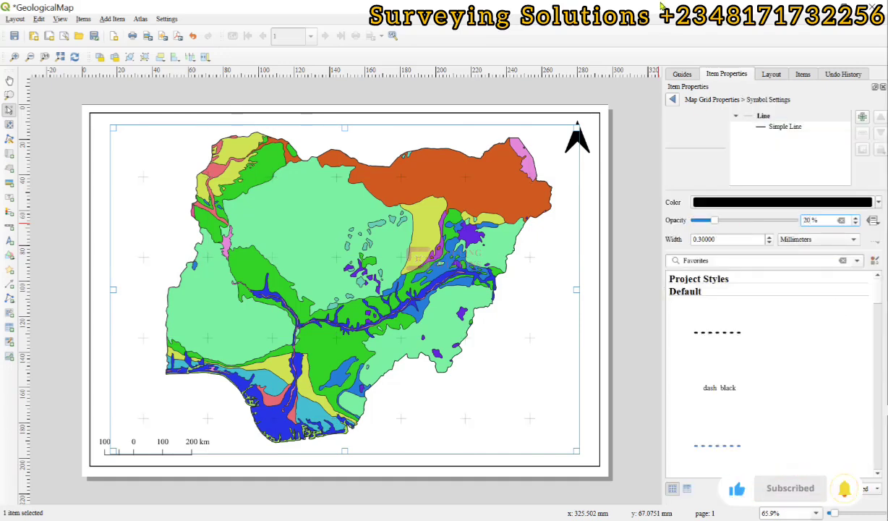
{"action": "left_click", "coordinate": [672, 99]}
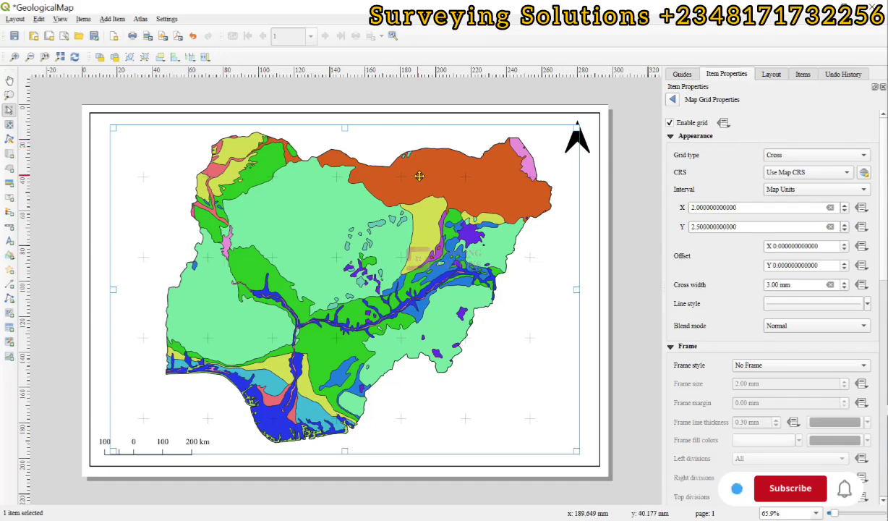
Set the map grid's frame style to Exterior Ticks.
{"action": "left_click", "coordinate": [761, 368]}
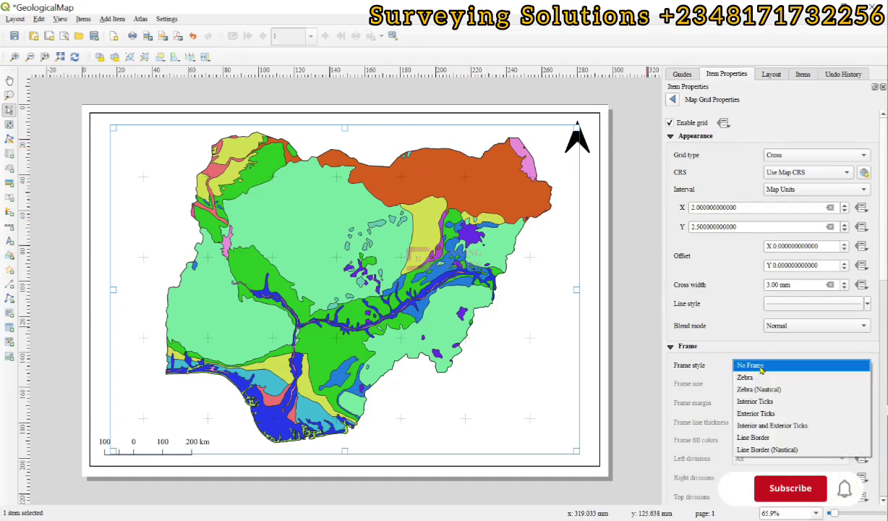
{"action": "left_click", "coordinate": [766, 418]}
{"action": "scroll", "coordinate": [676, 369], "scroll_direction": "down", "scroll_amount": 5}
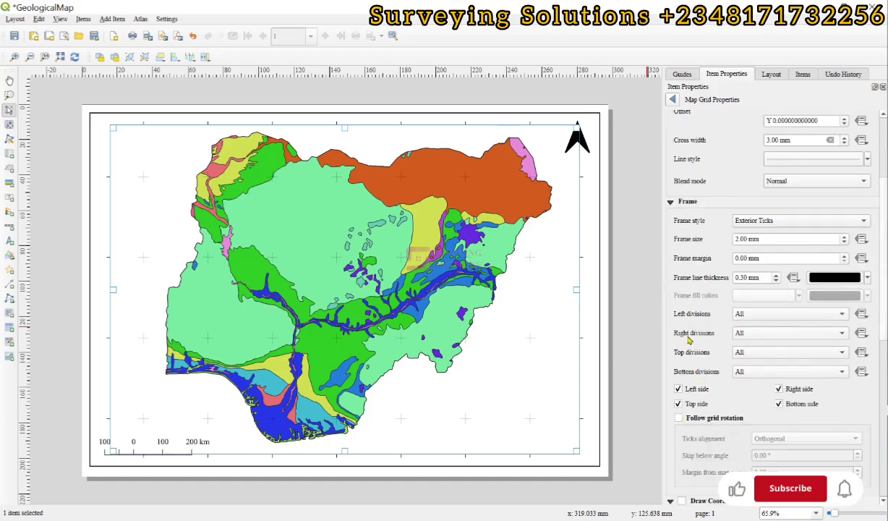
Enable coordinate drawing for the map grid, set its format to Degree, Minute, Second with Suffix, and inspect the labels up close.
{"action": "scroll", "coordinate": [689, 340], "scroll_direction": "down", "scroll_amount": 5}
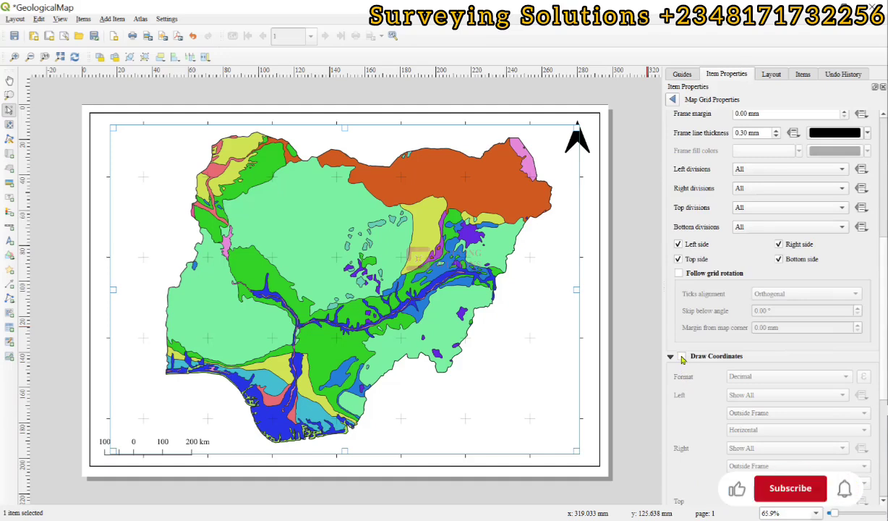
{"action": "left_click", "coordinate": [681, 357]}
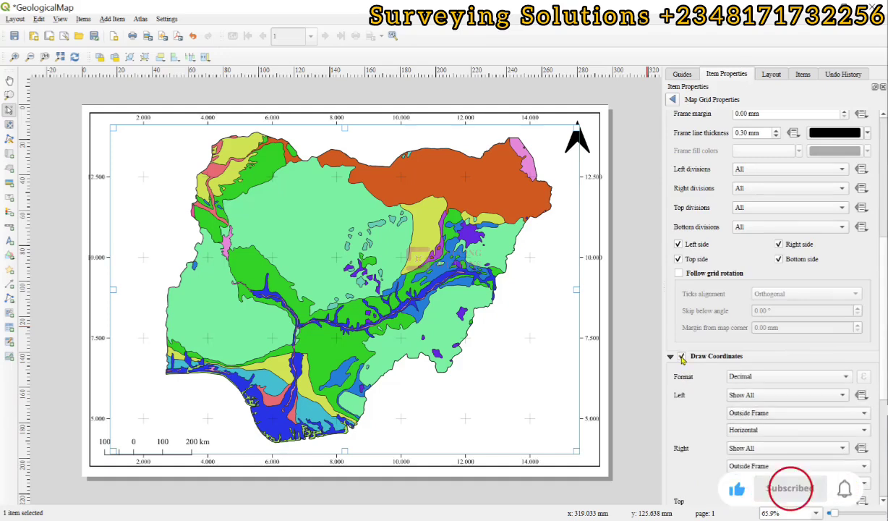
{"action": "left_click", "coordinate": [770, 377]}
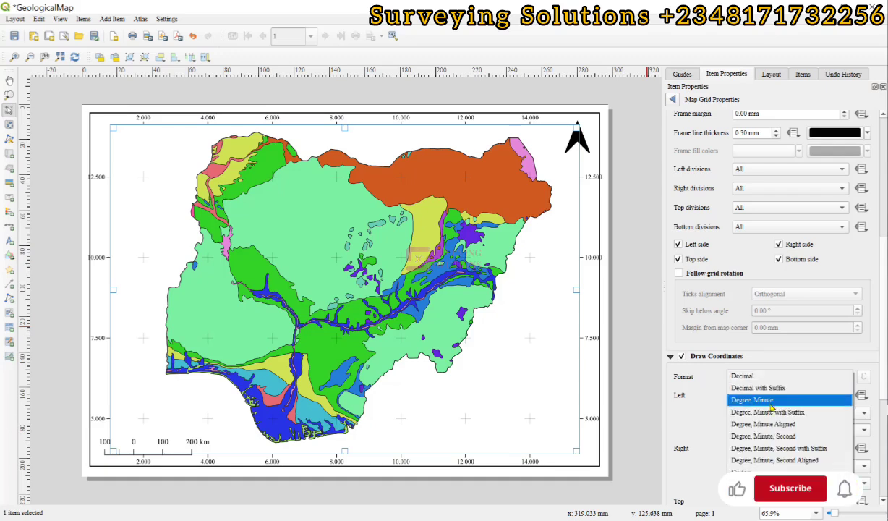
{"action": "left_click", "coordinate": [768, 449]}
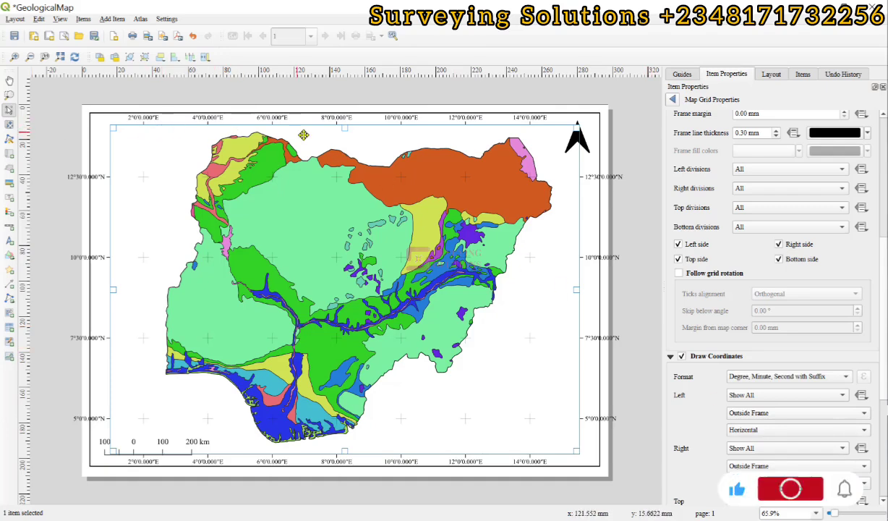
{"action": "scroll", "coordinate": [702, 403], "scroll_direction": "down", "scroll_amount": 4}
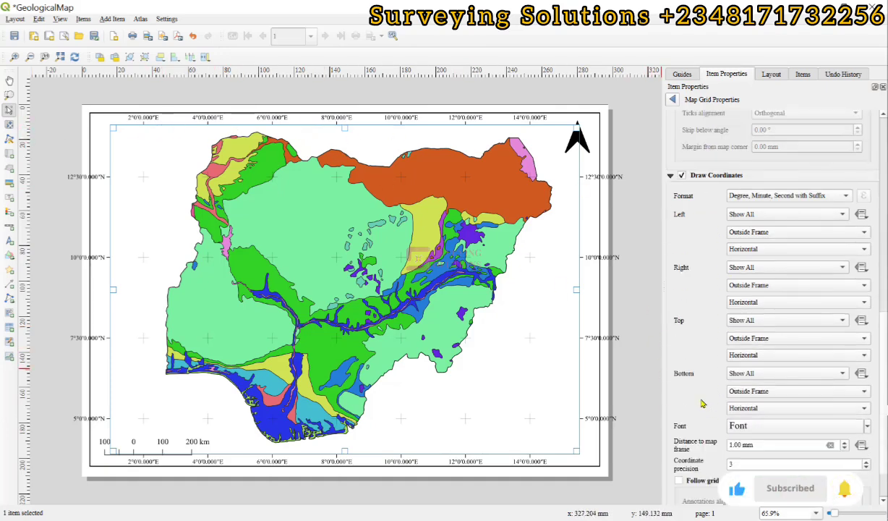
{"action": "scroll", "coordinate": [536, 118], "scroll_direction": "up", "scroll_amount": 2}
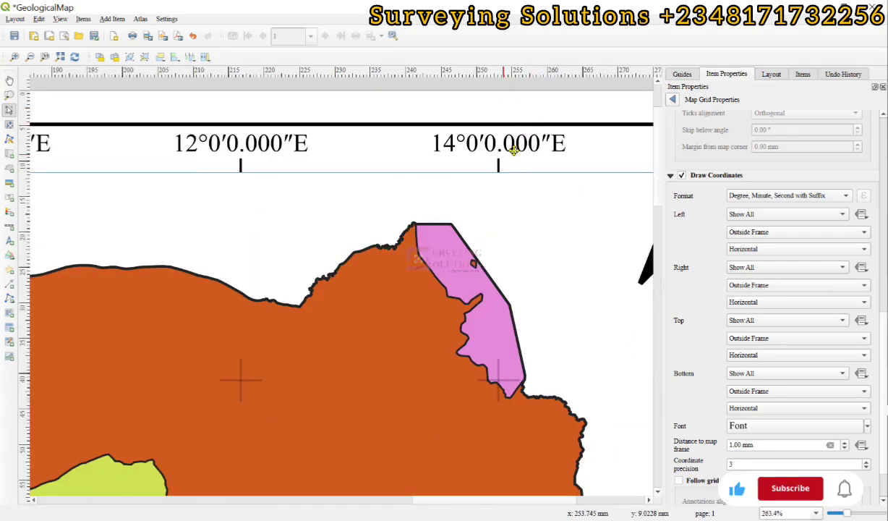
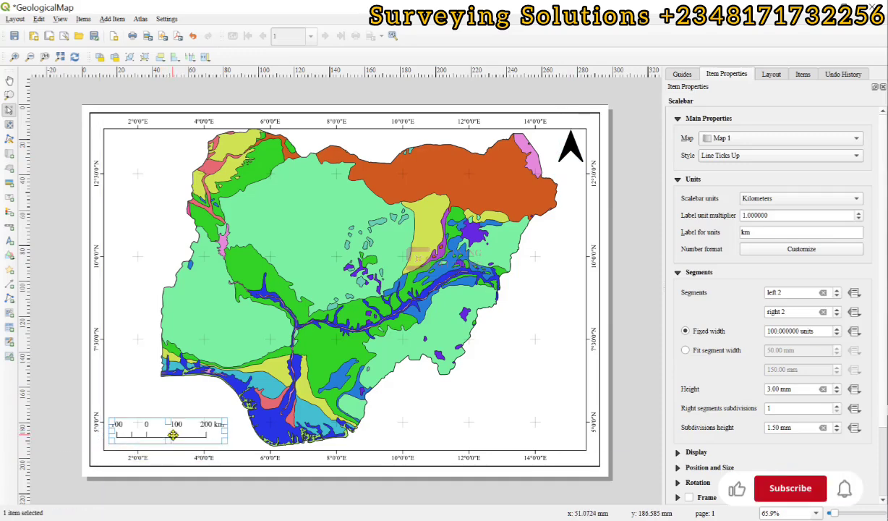
Lower the map frame's top edge to free space above it, and fit a smaller north arrow inside the map's upper-right corner.
{"action": "left_click", "coordinate": [108, 441]}
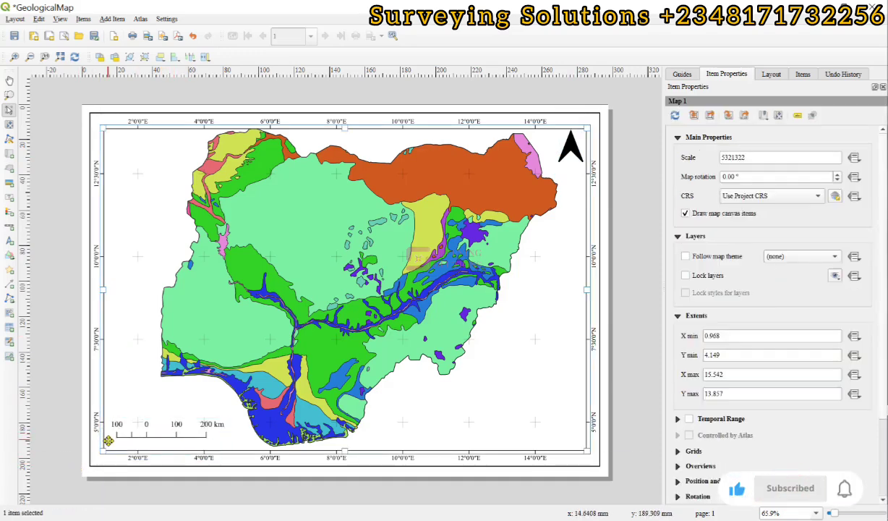
{"action": "left_click", "coordinate": [334, 122]}
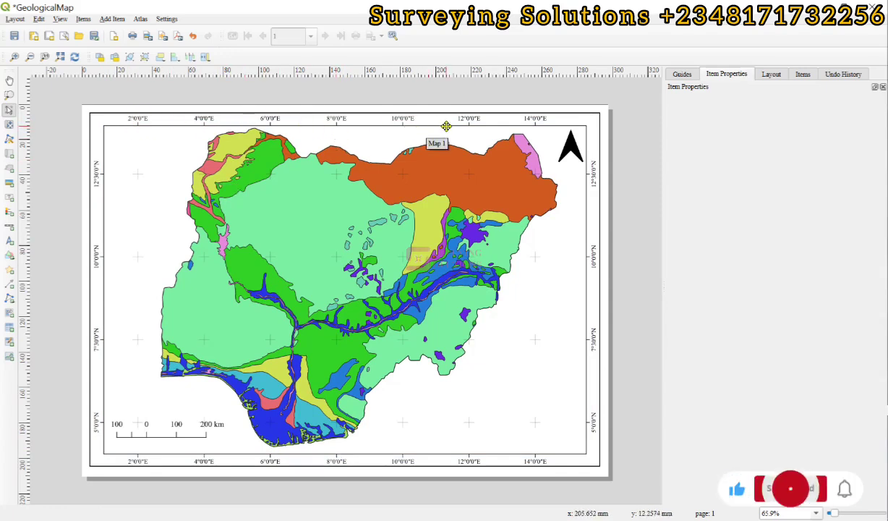
{"action": "left_click", "coordinate": [331, 144]}
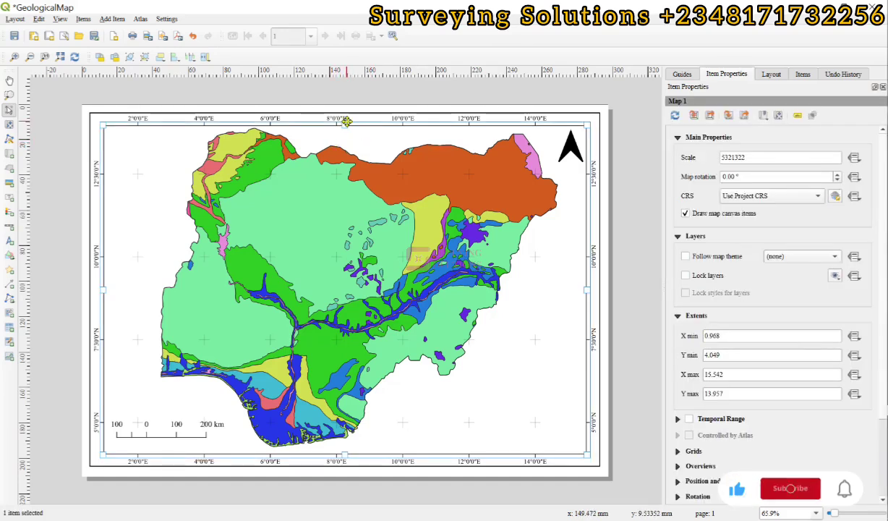
{"action": "left_click_drag", "start_coordinate": [346, 125], "coordinate": [344, 145]}
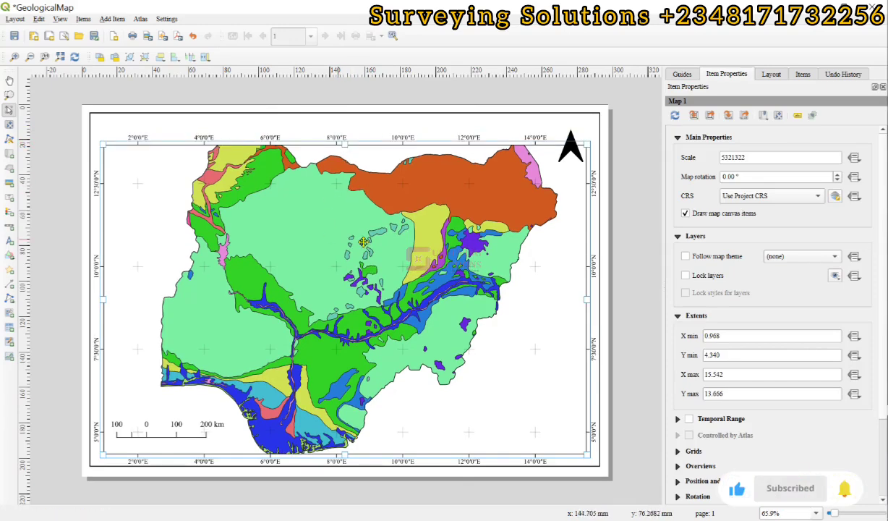
{"action": "left_click", "coordinate": [570, 150]}
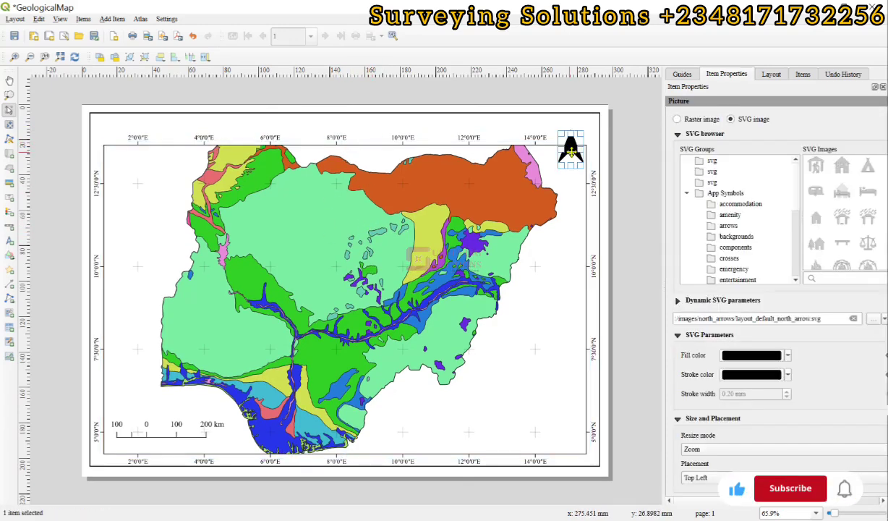
{"action": "left_click_drag", "start_coordinate": [571, 150], "coordinate": [569, 172]}
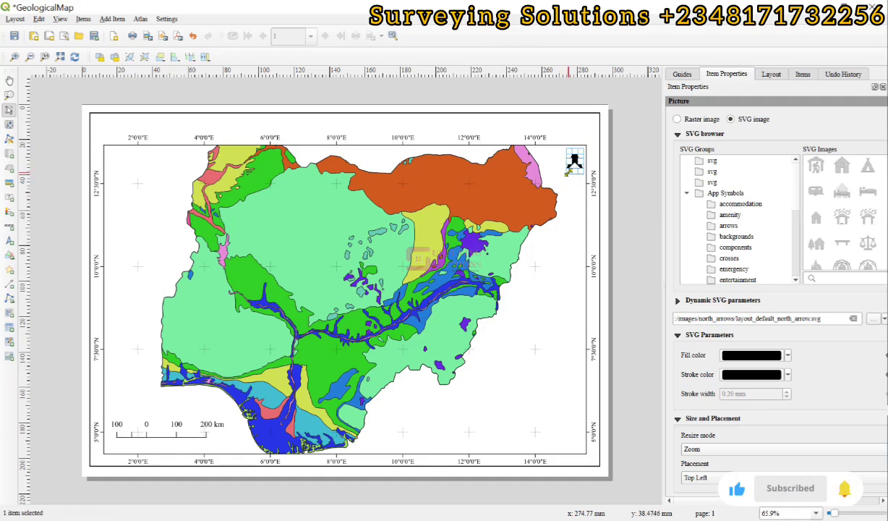
Add a wide label above the map, inside the page border, with the text GEOLOGY OF NIGERIA.
{"action": "left_click", "coordinate": [112, 19]}
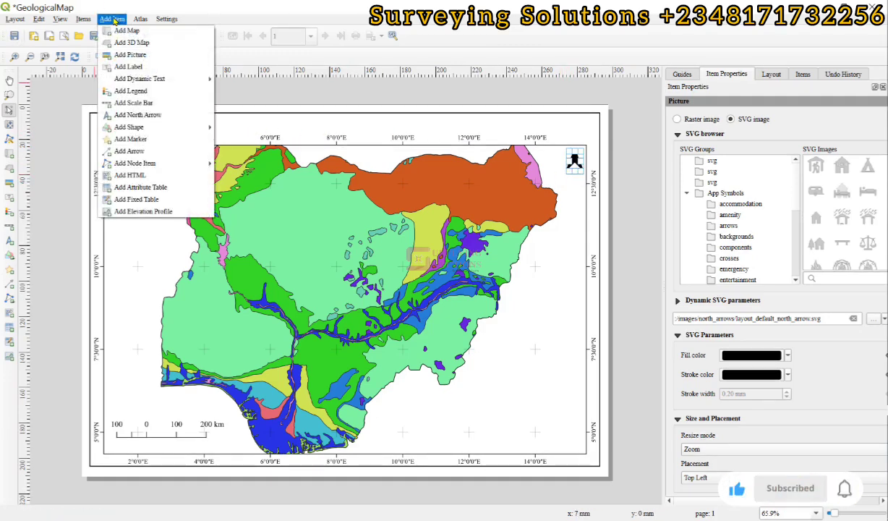
{"action": "left_click", "coordinate": [128, 66]}
{"action": "left_click_drag", "start_coordinate": [152, 113], "coordinate": [507, 123]}
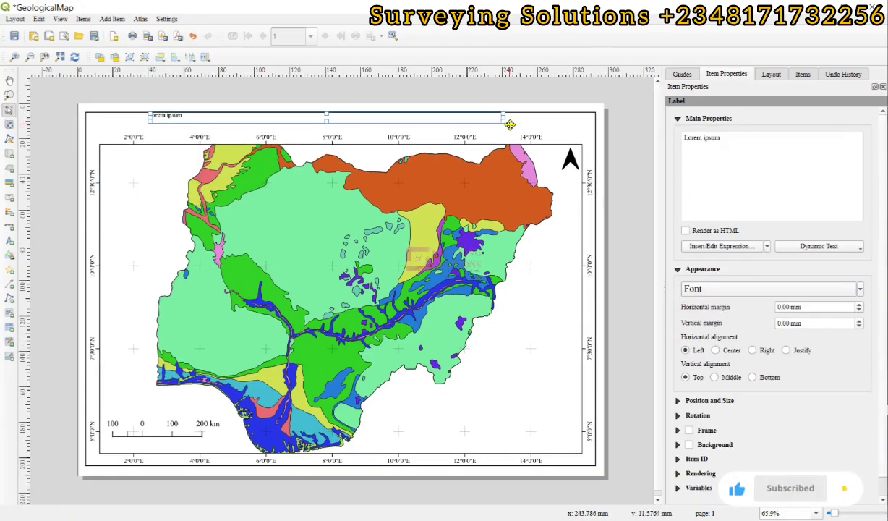
{"action": "left_click_drag", "start_coordinate": [730, 140], "coordinate": [647, 141]}
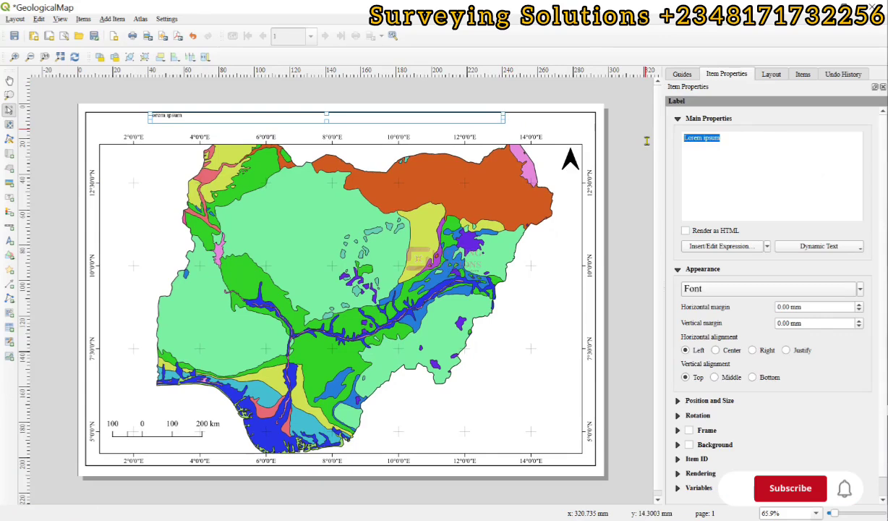
{"action": "type", "text": "GEOLOGY OF NIGERIA"}
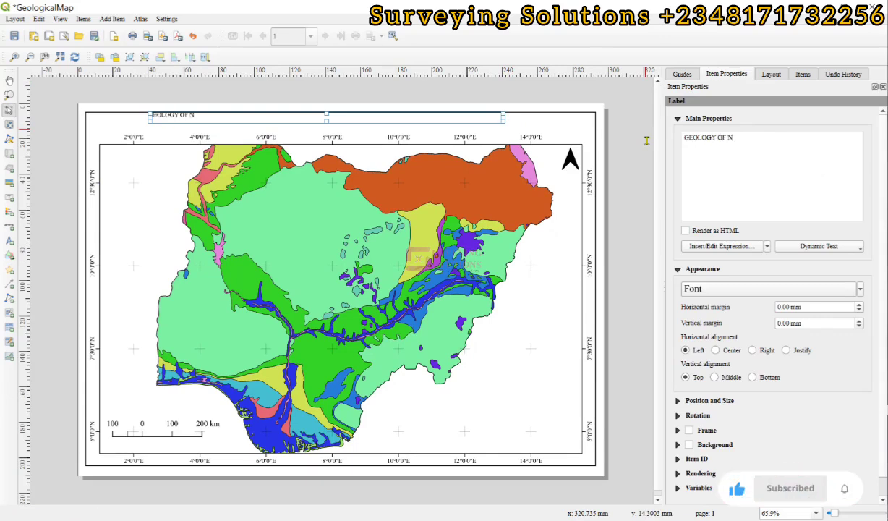
Set the title label's font style to Bold and its size to 20 points.
{"action": "left_click", "coordinate": [687, 287]}
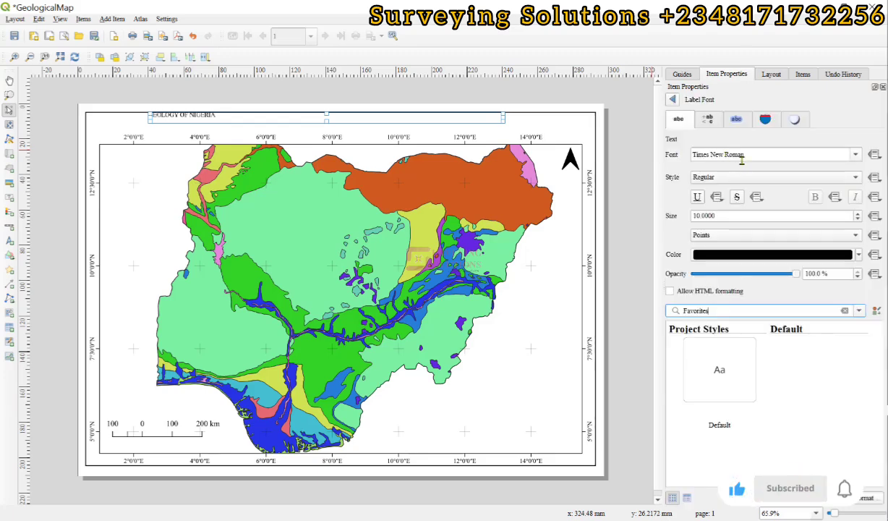
{"action": "left_click", "coordinate": [741, 181]}
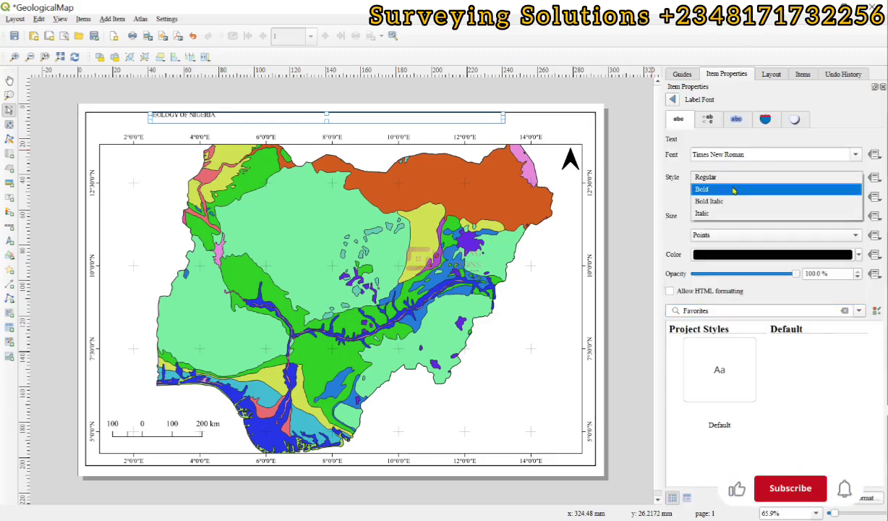
{"action": "left_click", "coordinate": [734, 191]}
{"action": "left_click_drag", "start_coordinate": [717, 216], "coordinate": [671, 217]}
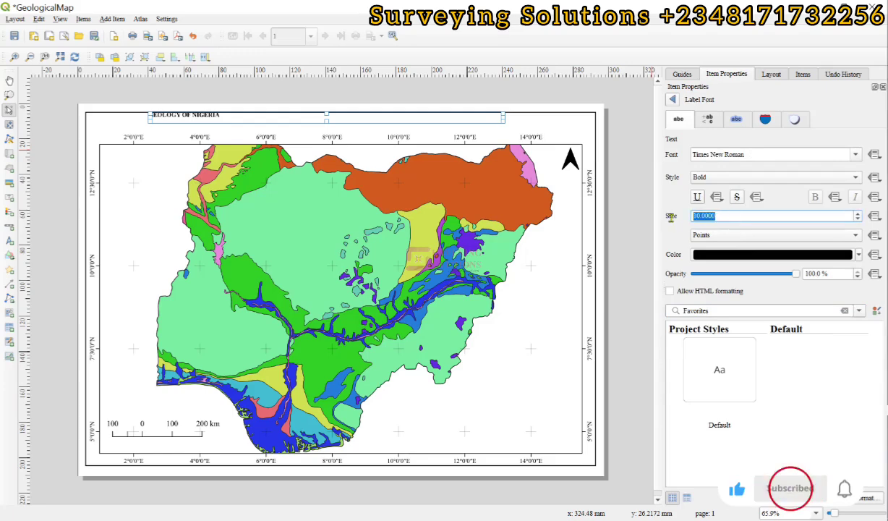
{"action": "type", "text": "20"}
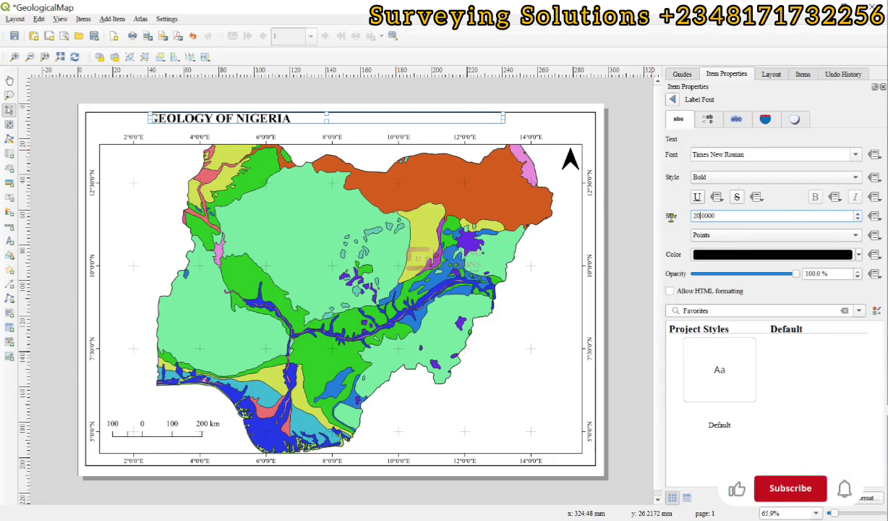
{"action": "left_click", "coordinate": [672, 99]}
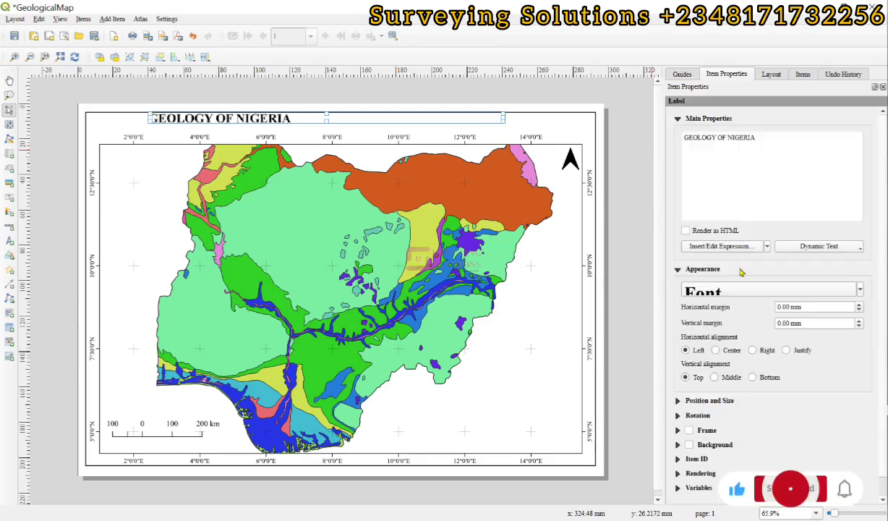
Align the title text to center horizontally and middle vertically, and move the label slightly down between the page border and the map.
{"action": "left_click", "coordinate": [715, 350]}
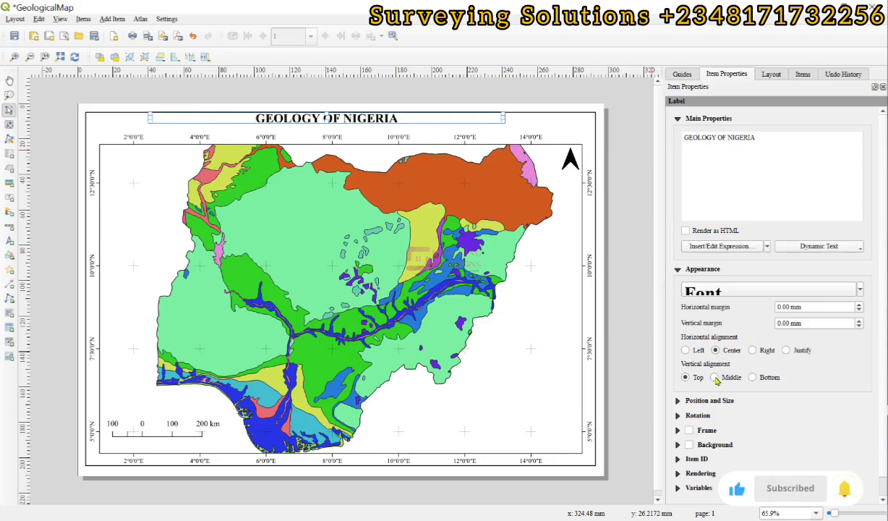
{"action": "left_click", "coordinate": [714, 377]}
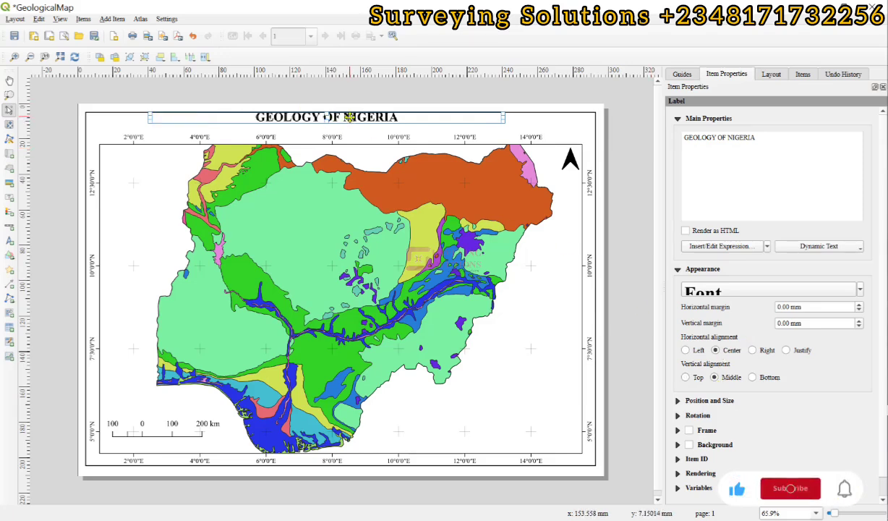
{"action": "left_click_drag", "start_coordinate": [350, 117], "coordinate": [353, 124]}
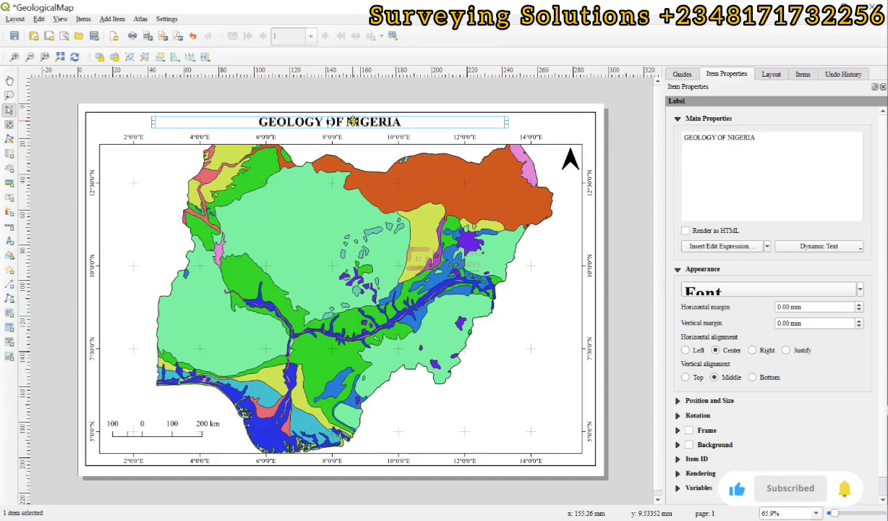
{"action": "left_click", "coordinate": [60, 56]}
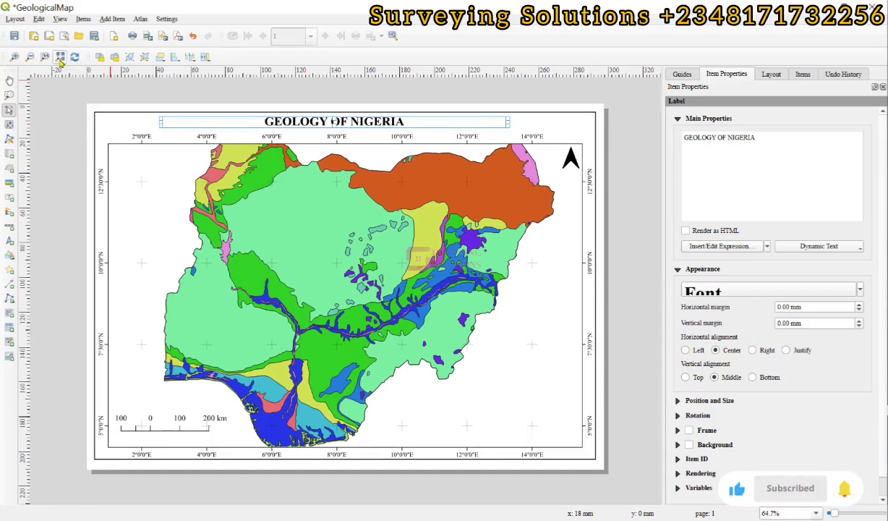
{"action": "left_click", "coordinate": [52, 132]}
{"action": "left_click", "coordinate": [329, 119]}
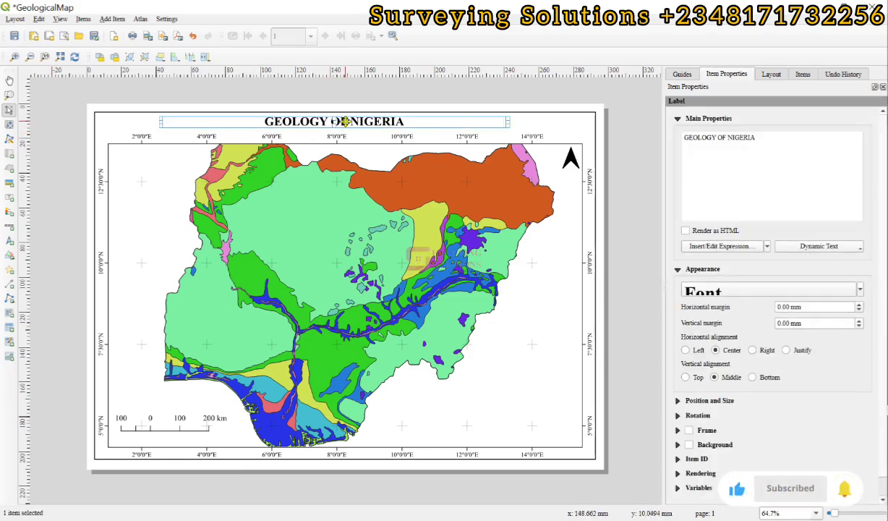
Center the title label horizontally over the map frame, and set the map's scale to 5700000.
{"action": "mouse_move", "coordinate": [346, 119]}
{"action": "left_mouse_down"}
{"action": "mouse_move", "coordinate": [380, 122]}
{"action": "mouse_move", "coordinate": [340, 118]}
{"action": "left_mouse_up"}
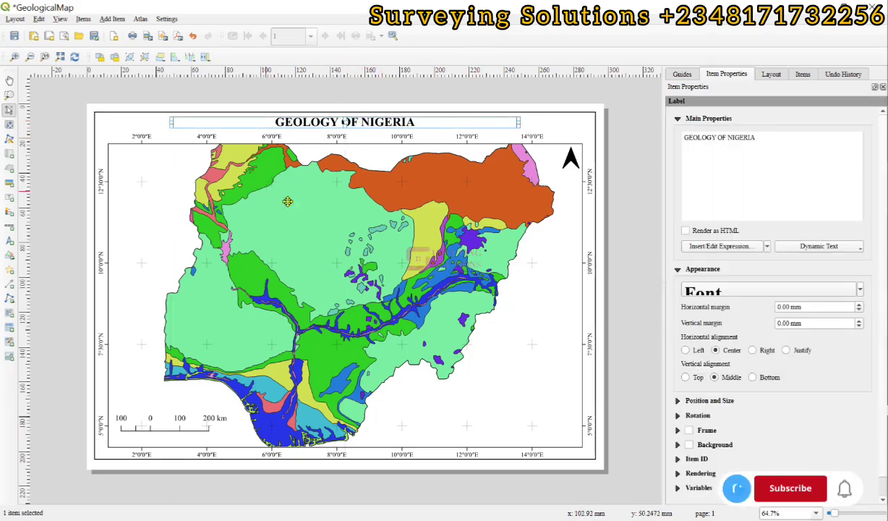
{"action": "left_click", "coordinate": [344, 229]}
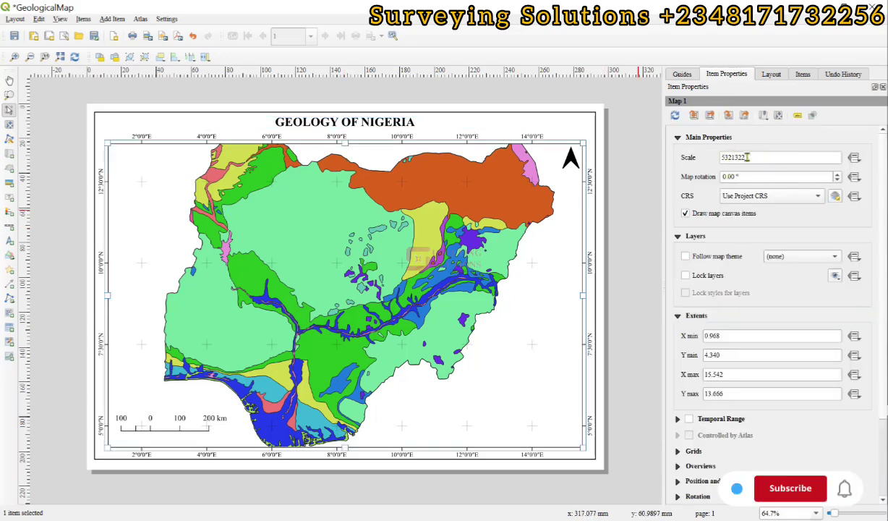
{"action": "left_click_drag", "start_coordinate": [728, 157], "coordinate": [724, 157]}
{"action": "type", "text": "8"}
{"action": "key", "text": "Return"}
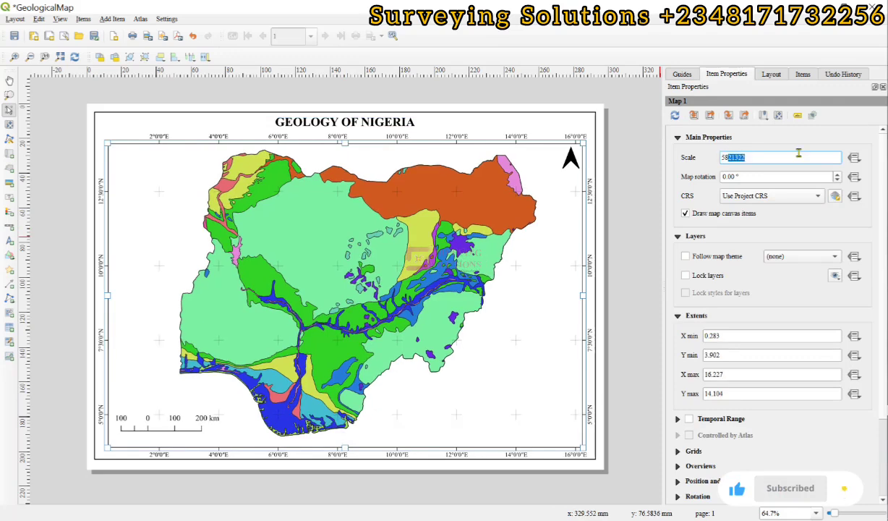
{"action": "type", "text": "700000"}
{"action": "key", "text": "Return"}
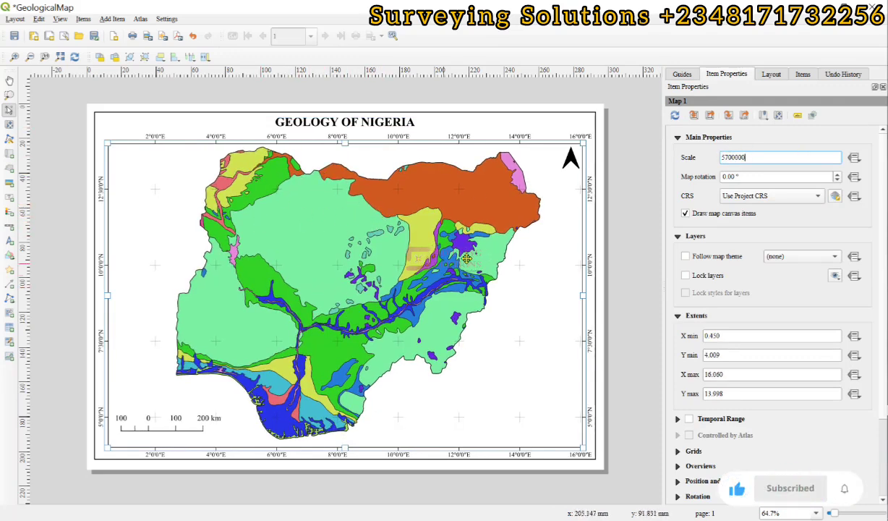
{"action": "left_click", "coordinate": [630, 217]}
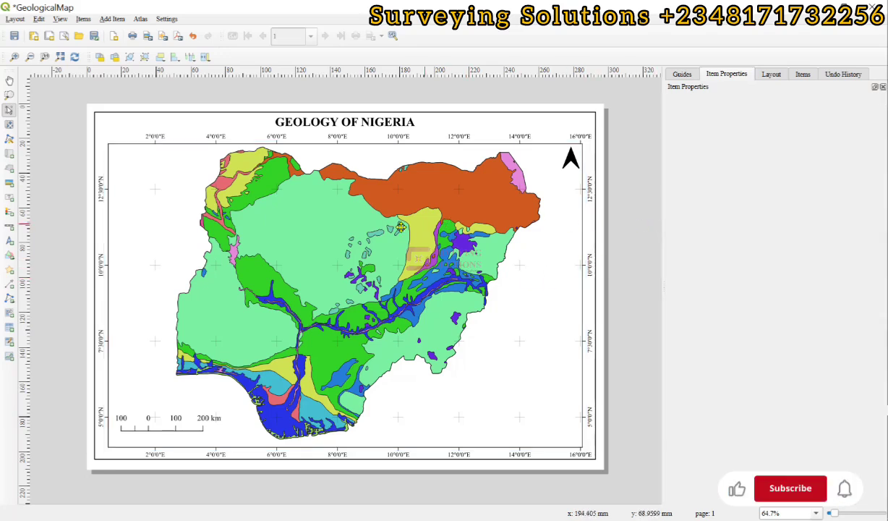
Set the X interval of the map's Grid 1 to 2.5 map units.
{"action": "left_click", "coordinate": [401, 227]}
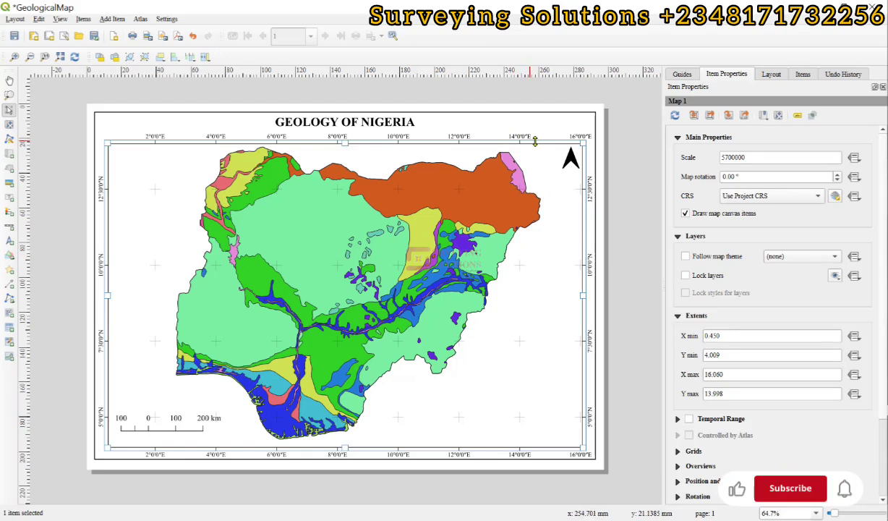
{"action": "scroll", "coordinate": [707, 469], "scroll_direction": "down", "scroll_amount": 3}
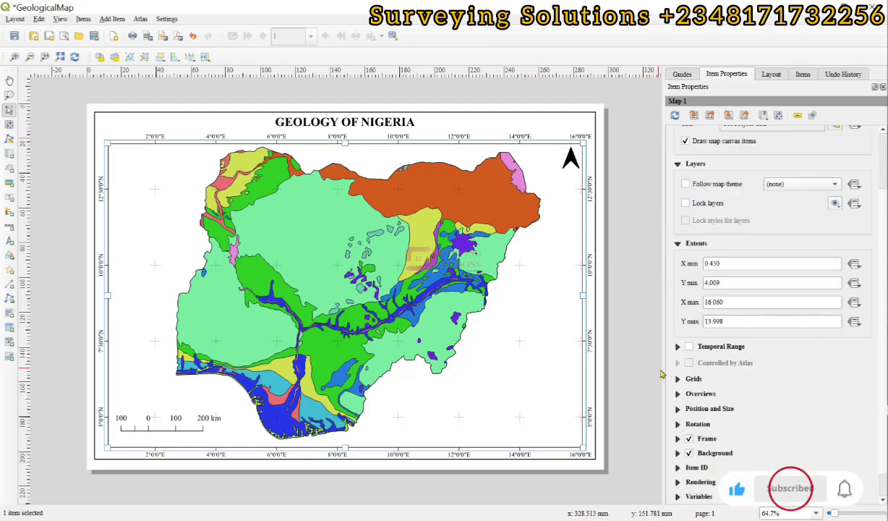
{"action": "left_click", "coordinate": [690, 378]}
{"action": "left_click", "coordinate": [693, 414]}
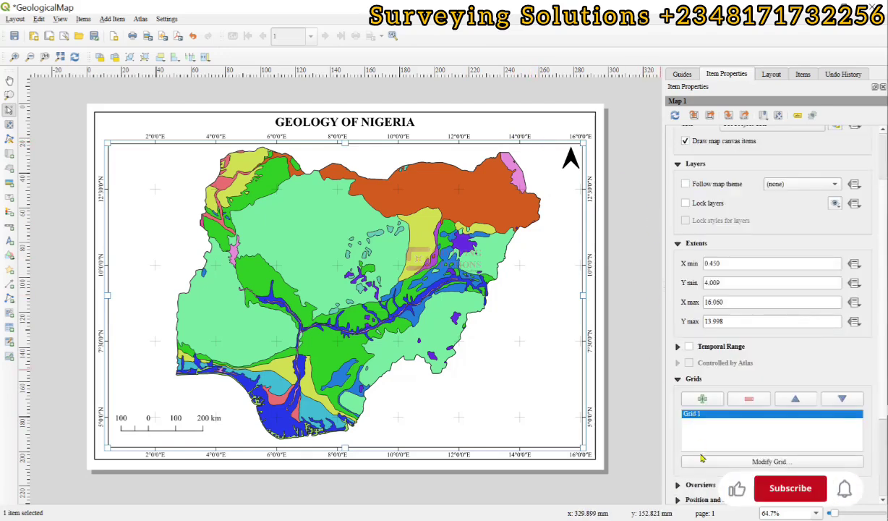
{"action": "left_click", "coordinate": [707, 460]}
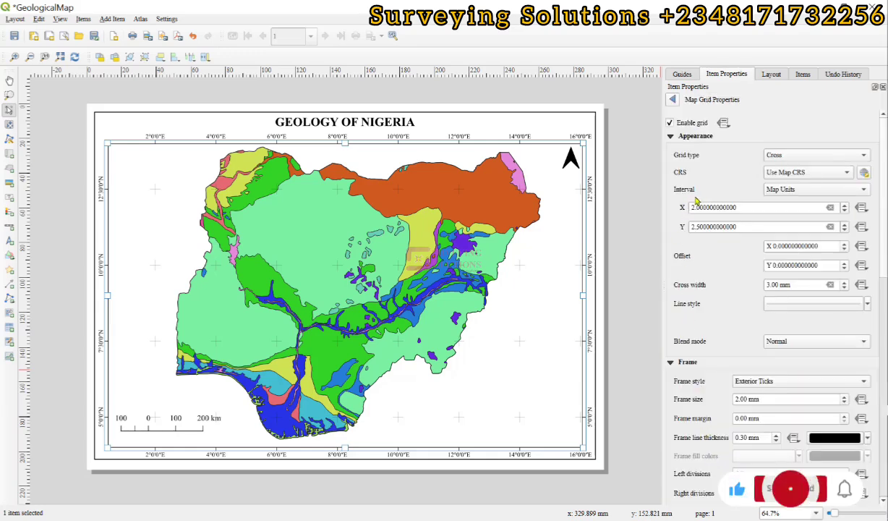
{"action": "left_click_drag", "start_coordinate": [746, 209], "coordinate": [664, 208]}
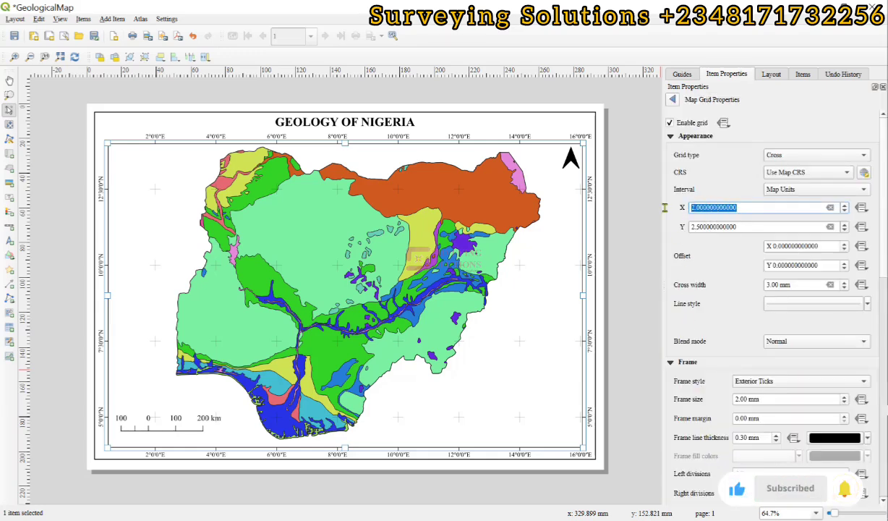
{"action": "type", "text": "2.5"}
{"action": "key", "text": "Return"}
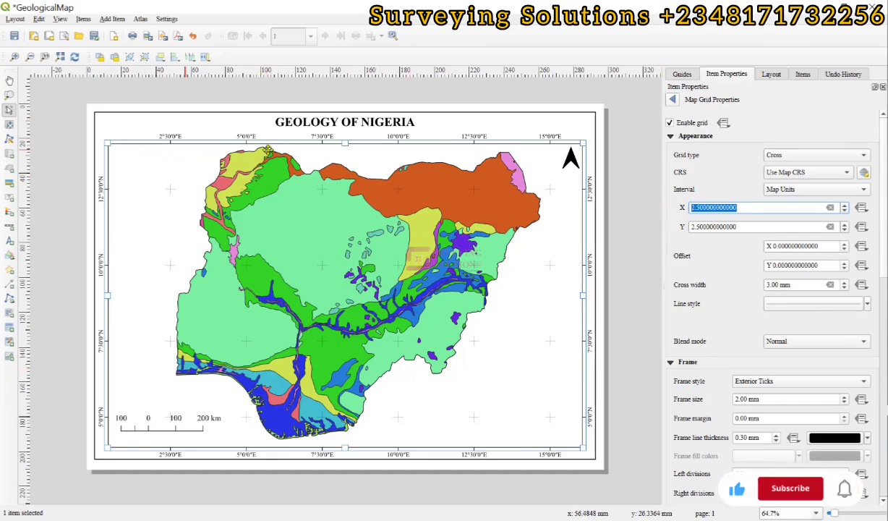
Set the grid coordinate annotations to the Times New Roman font, Bold style, at 12 points.
{"action": "scroll", "coordinate": [699, 387], "scroll_direction": "down", "scroll_amount": 5}
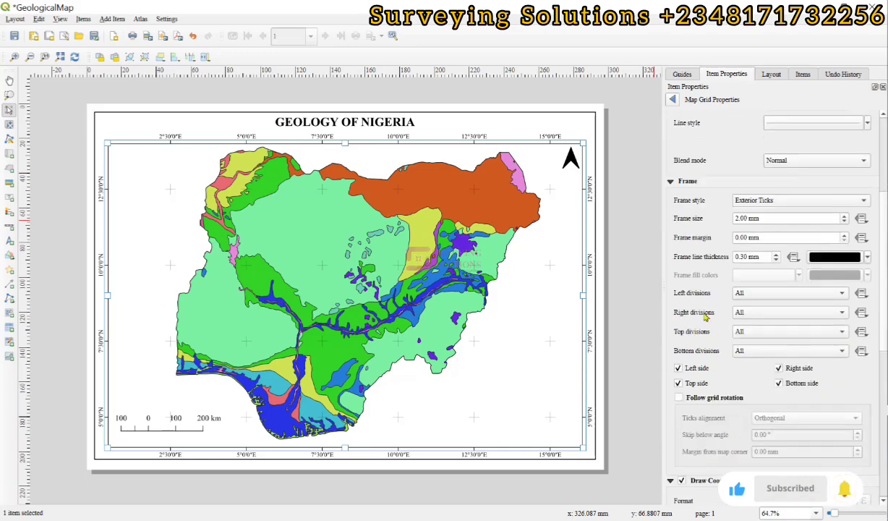
{"action": "scroll", "coordinate": [703, 315], "scroll_direction": "down", "scroll_amount": 4}
{"action": "scroll", "coordinate": [697, 375], "scroll_direction": "down", "scroll_amount": 5}
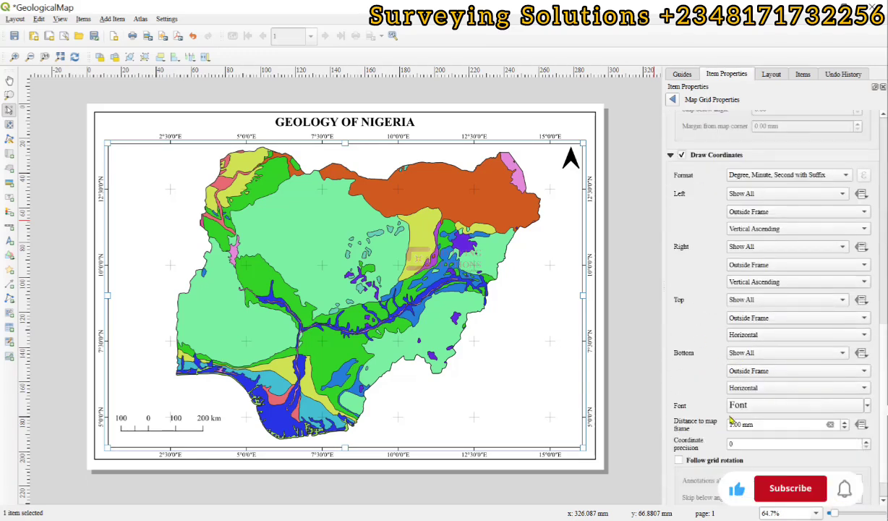
{"action": "left_click", "coordinate": [769, 404]}
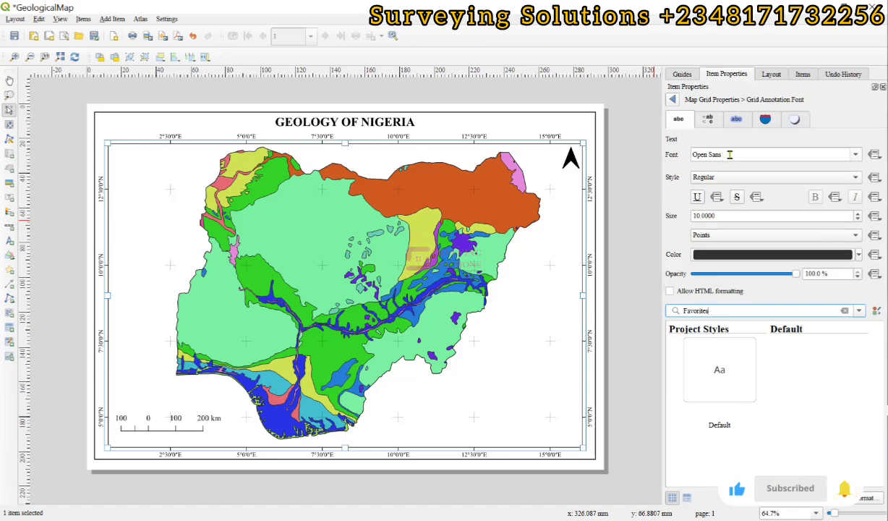
{"action": "type", "text": "T"}
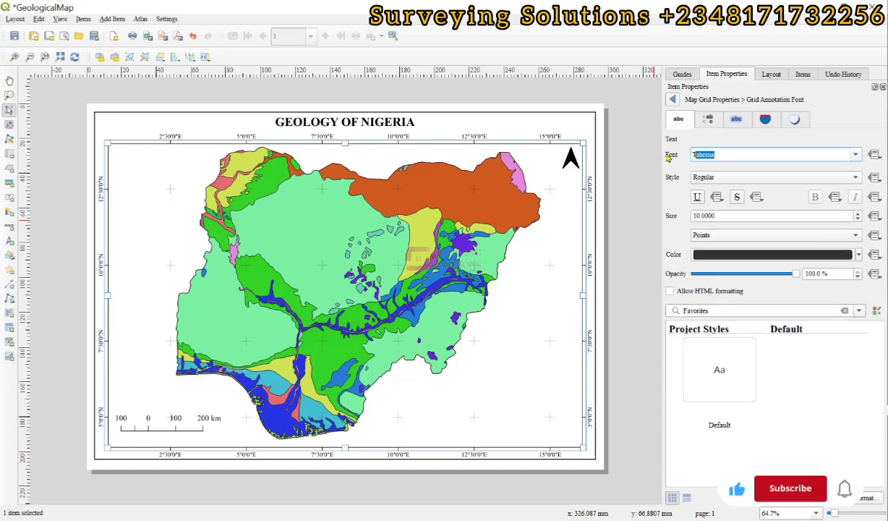
{"action": "type", "text": "IMEs New R"}
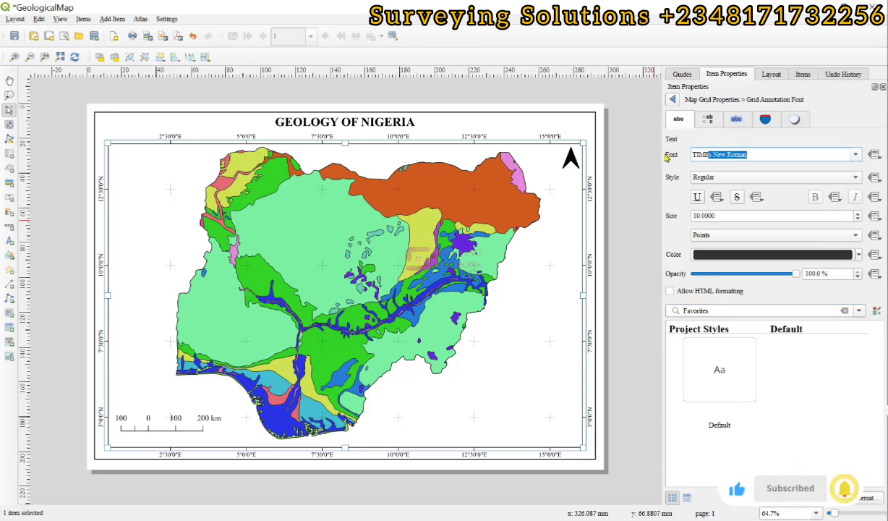
{"action": "left_click", "coordinate": [734, 178]}
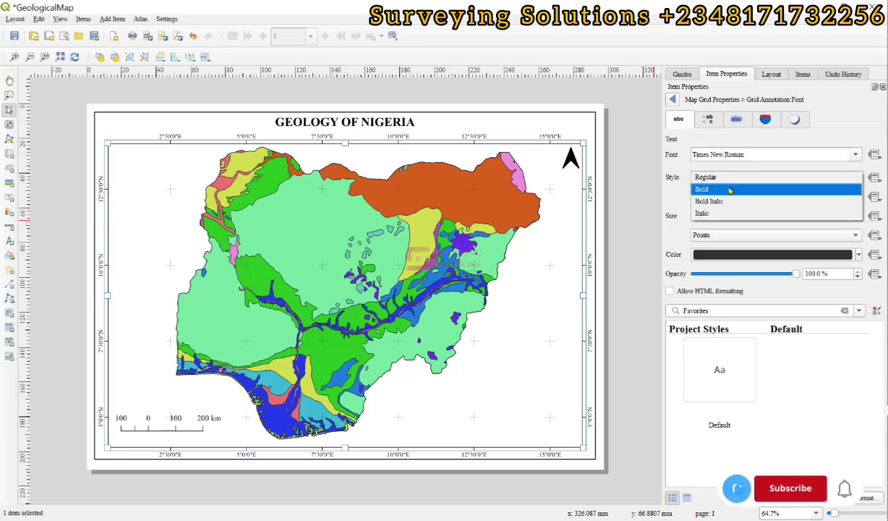
{"action": "left_click", "coordinate": [730, 189]}
{"action": "double_click", "coordinate": [702, 215]}
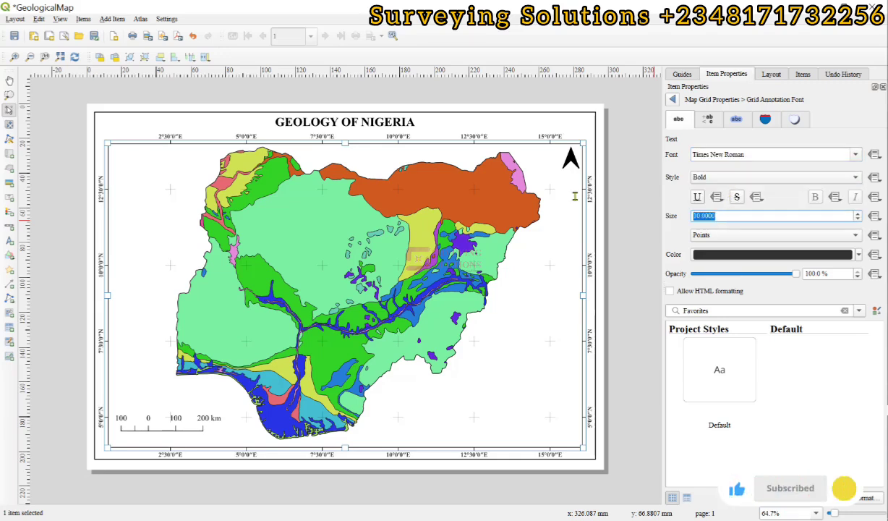
{"action": "type", "text": "15"}
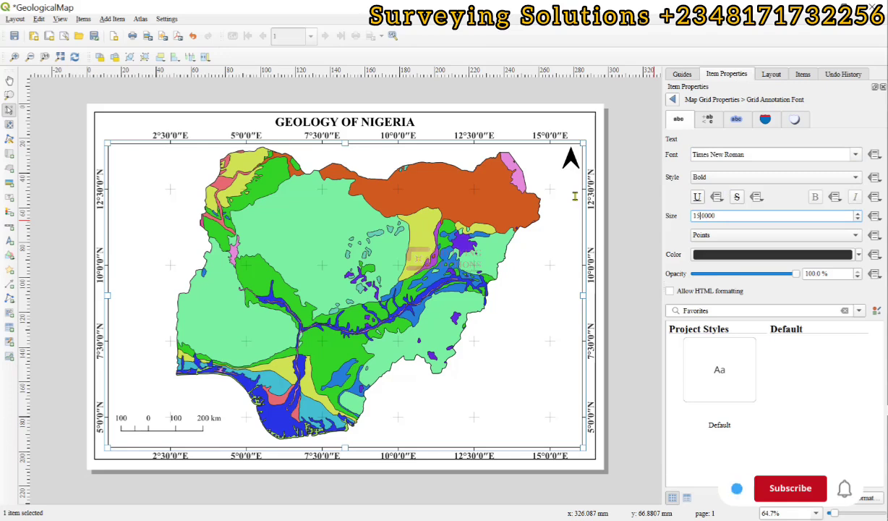
{"action": "key", "text": "BackSpace"}
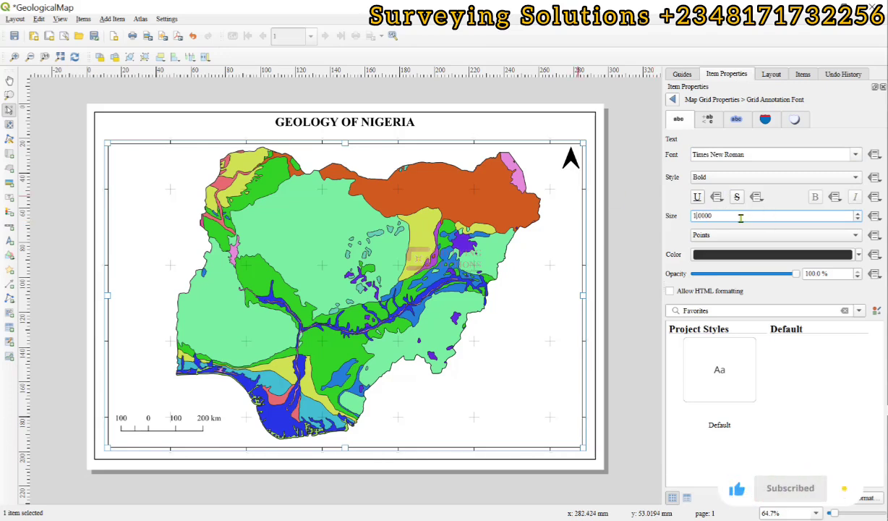
{"action": "type", "text": "2"}
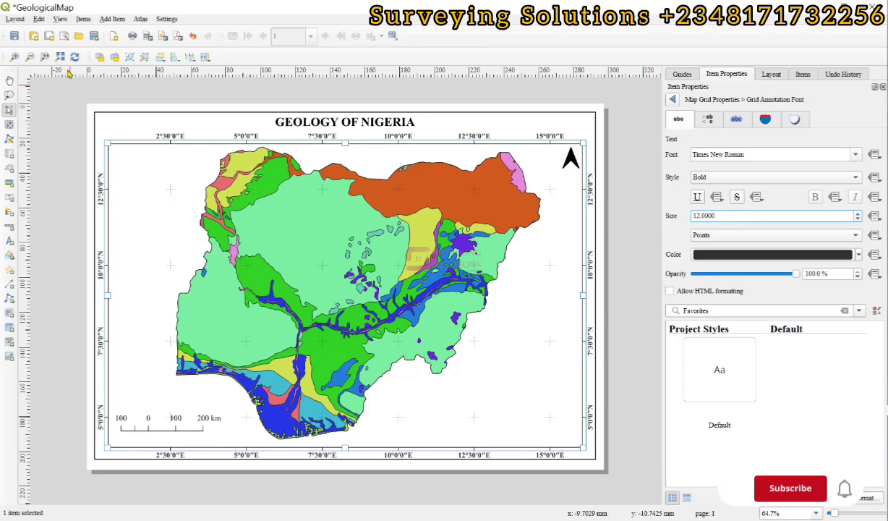
{"action": "left_click", "coordinate": [53, 164]}
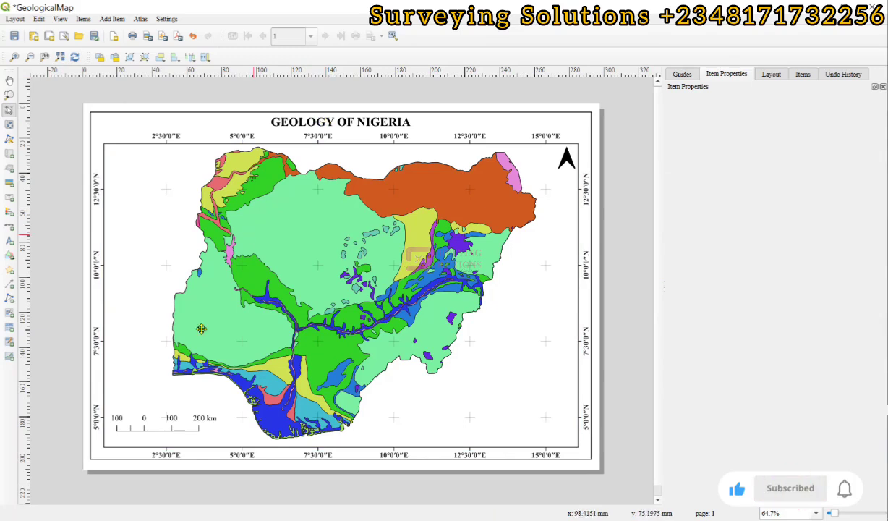
Move the scale bar slightly down, closer to the map frame's lower edge.
{"action": "left_click", "coordinate": [154, 422]}
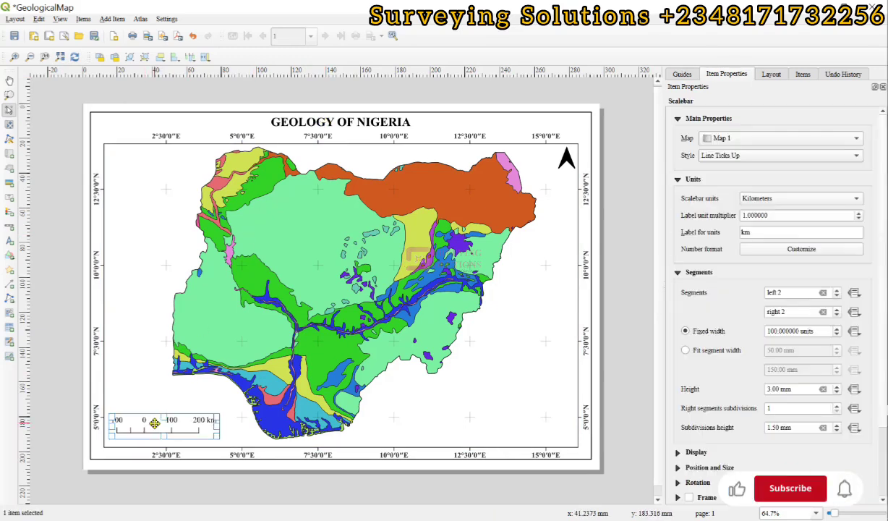
{"action": "left_click_drag", "start_coordinate": [154, 423], "coordinate": [154, 424]}
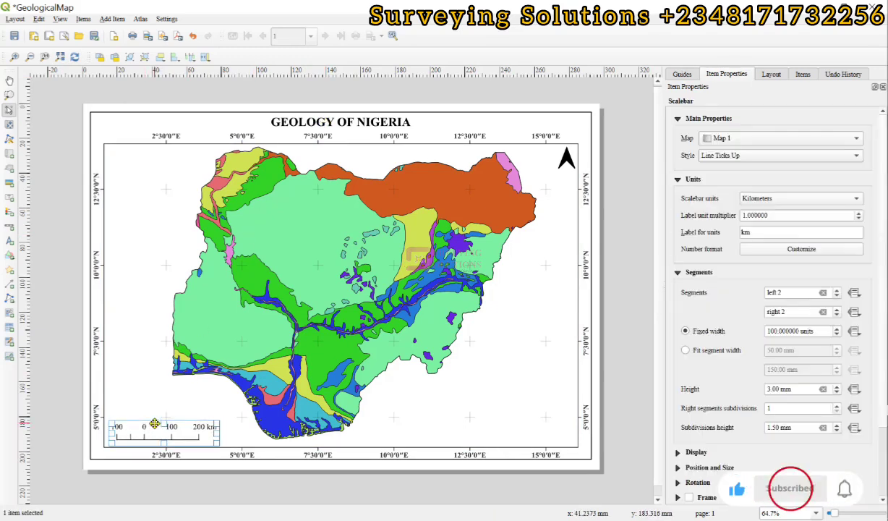
Add a legend to the layout and place it inside the map frame, east of the country below the north arrow.
{"action": "left_click", "coordinate": [117, 21]}
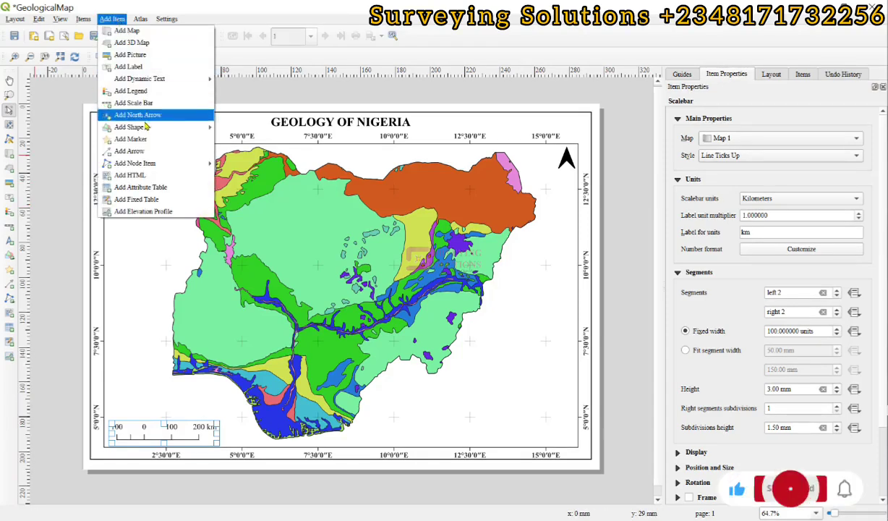
{"action": "left_click", "coordinate": [135, 91]}
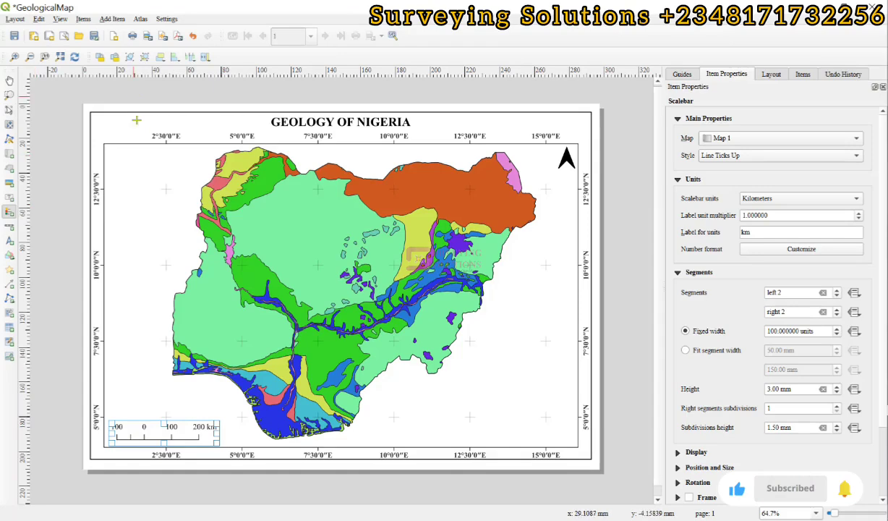
{"action": "left_click_drag", "start_coordinate": [478, 331], "coordinate": [506, 370]}
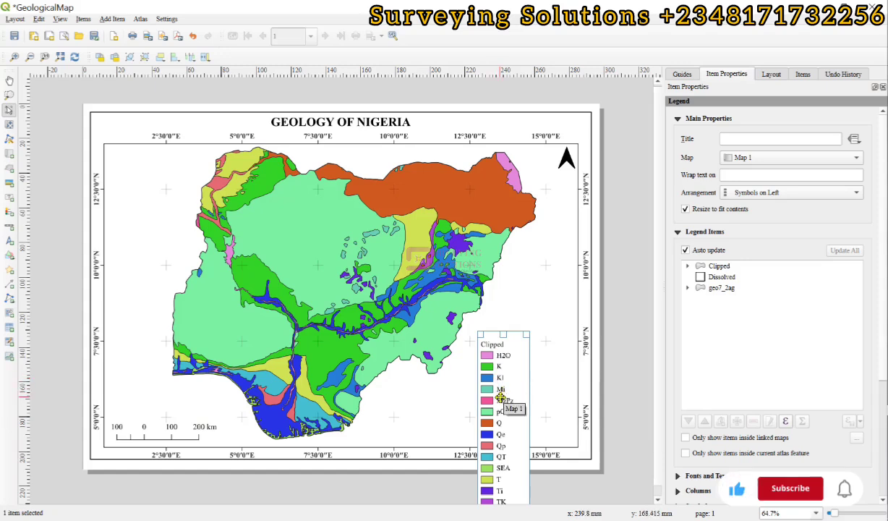
{"action": "left_click_drag", "start_coordinate": [501, 398], "coordinate": [549, 275]}
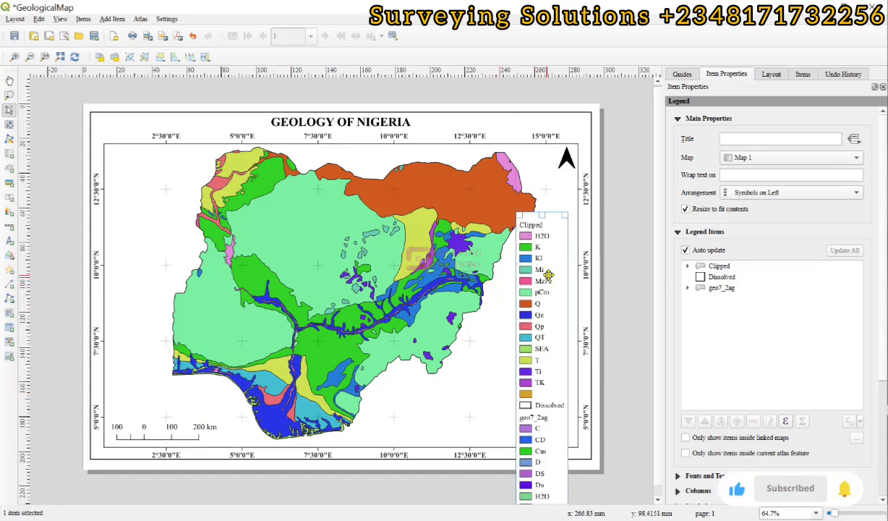
Turn off the legend's automatic updating and remove the Dissolved and geo7_2ag entries from its items.
{"action": "scroll", "coordinate": [787, 312], "scroll_direction": "down", "scroll_amount": 2}
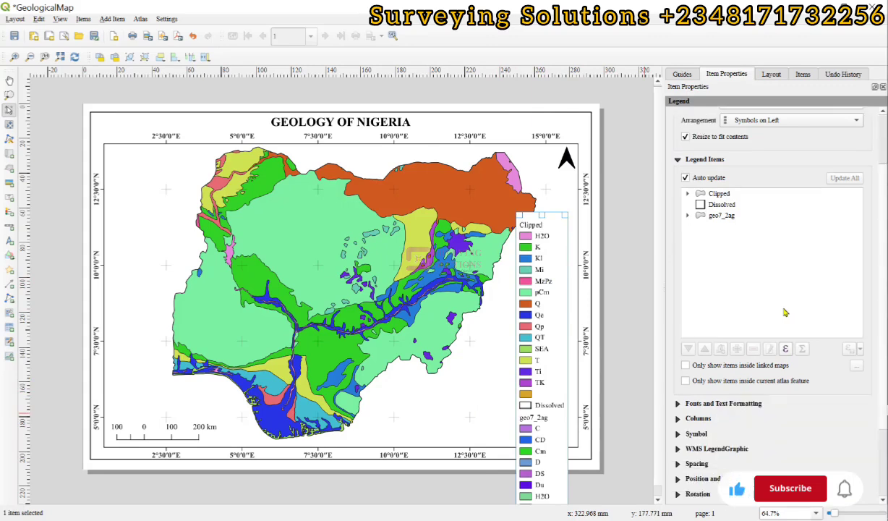
{"action": "scroll", "coordinate": [768, 441], "scroll_direction": "down", "scroll_amount": 3}
{"action": "scroll", "coordinate": [759, 178], "scroll_direction": "up", "scroll_amount": 3}
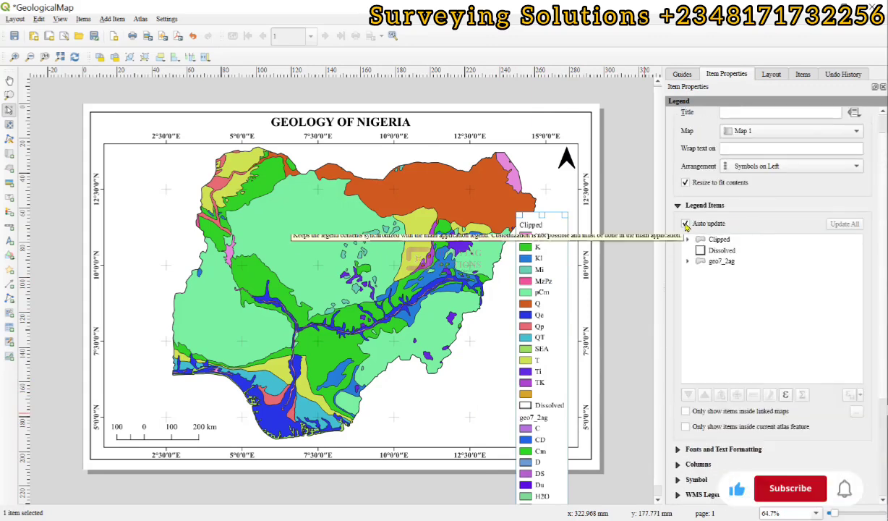
{"action": "left_click", "coordinate": [686, 225]}
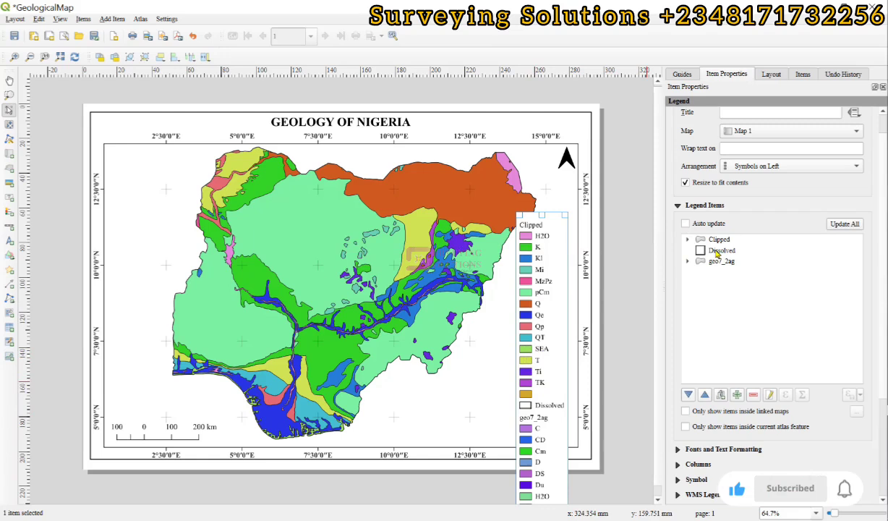
{"action": "left_click", "coordinate": [716, 251]}
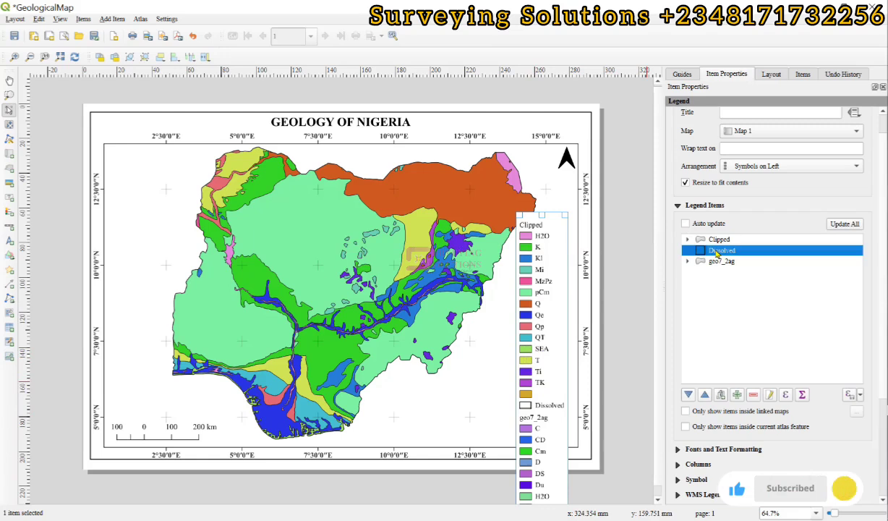
{"action": "left_click", "coordinate": [753, 394]}
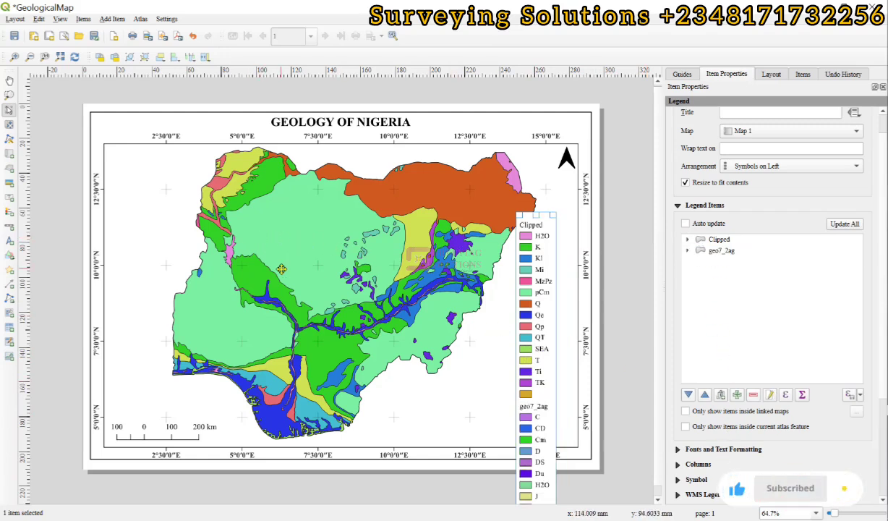
{"action": "left_click", "coordinate": [720, 251]}
{"action": "left_click", "coordinate": [753, 394]}
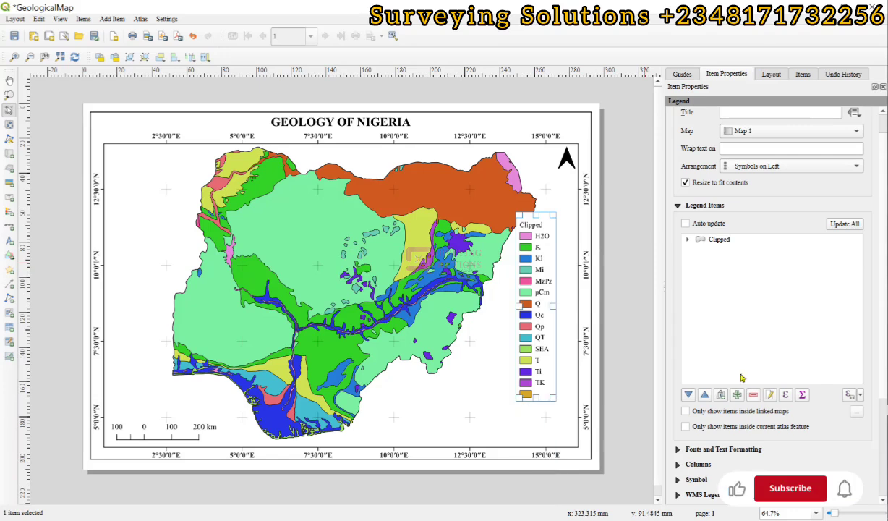
Arrange the legend in 2 columns with split layers and place it in the map frame's southeast corner.
{"action": "left_click", "coordinate": [687, 239]}
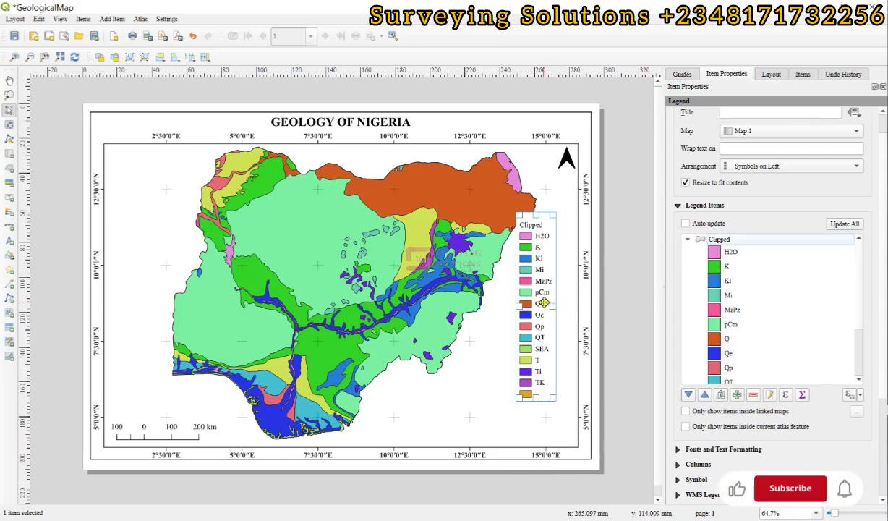
{"action": "left_click_drag", "start_coordinate": [546, 298], "coordinate": [563, 347]}
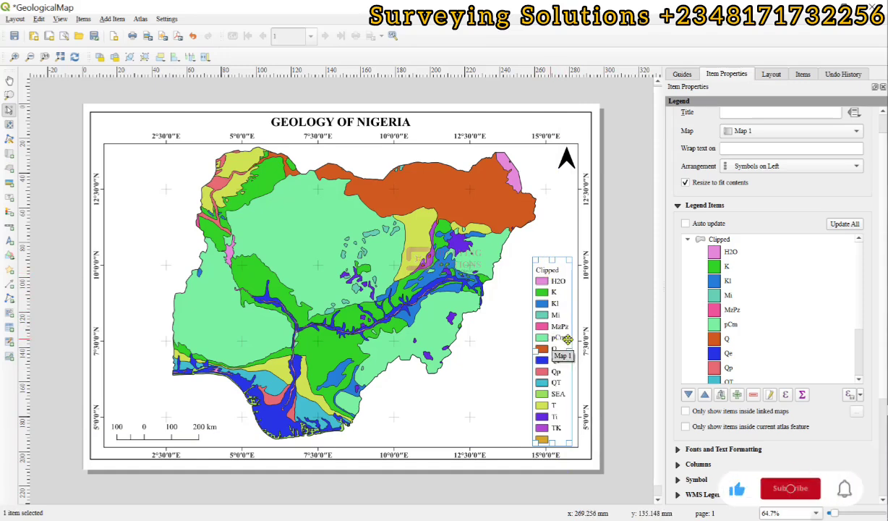
{"action": "scroll", "coordinate": [773, 282], "scroll_direction": "down", "scroll_amount": 5}
{"action": "scroll", "coordinate": [777, 464], "scroll_direction": "down", "scroll_amount": 3}
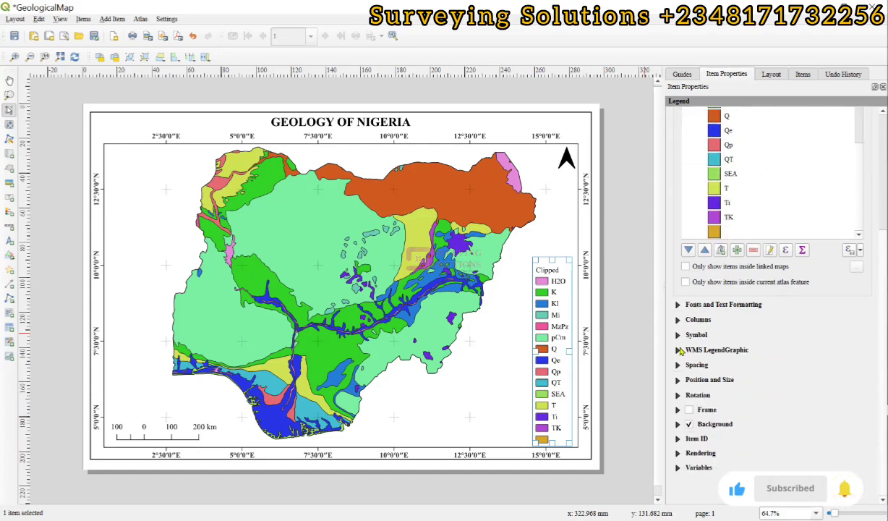
{"action": "left_click", "coordinate": [679, 320]}
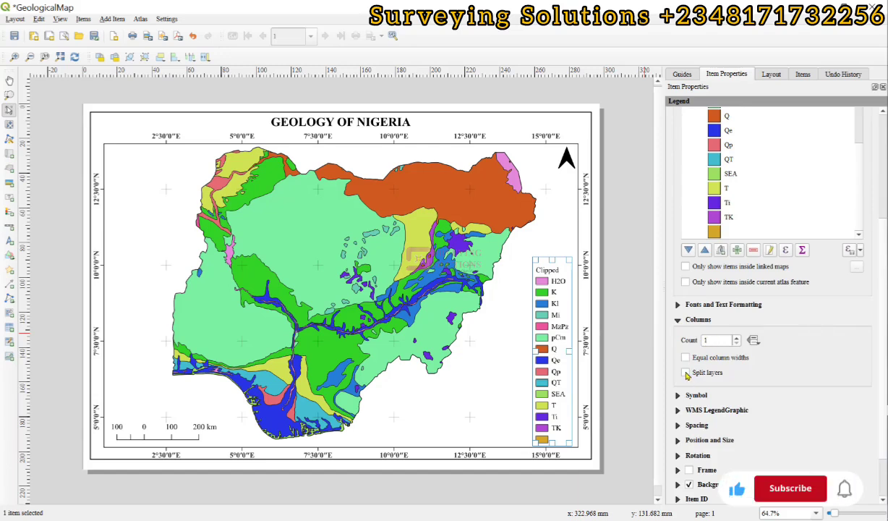
{"action": "left_click", "coordinate": [685, 373]}
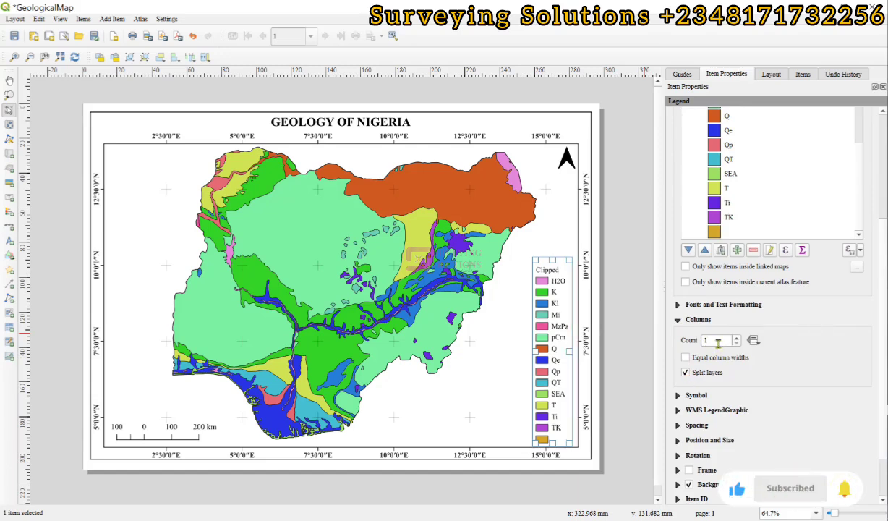
{"action": "scroll", "coordinate": [718, 343], "scroll_direction": "up", "scroll_amount": 1}
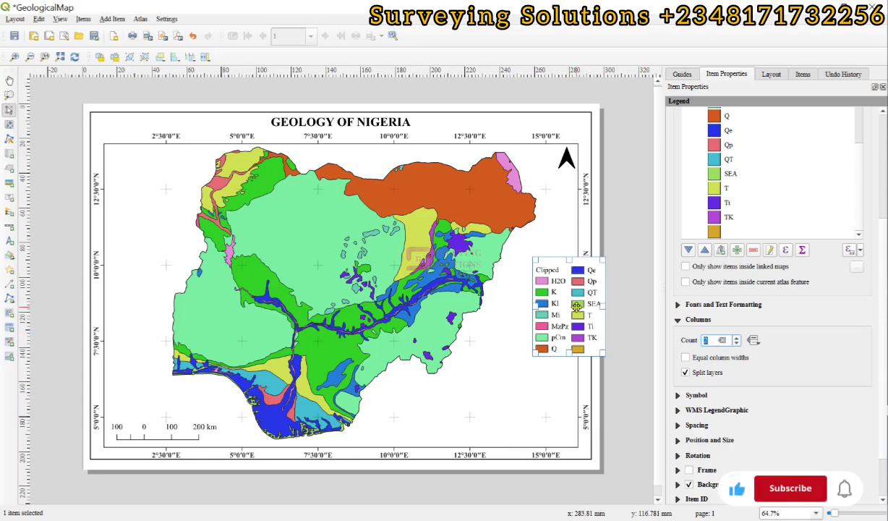
{"action": "left_click_drag", "start_coordinate": [575, 306], "coordinate": [538, 393]}
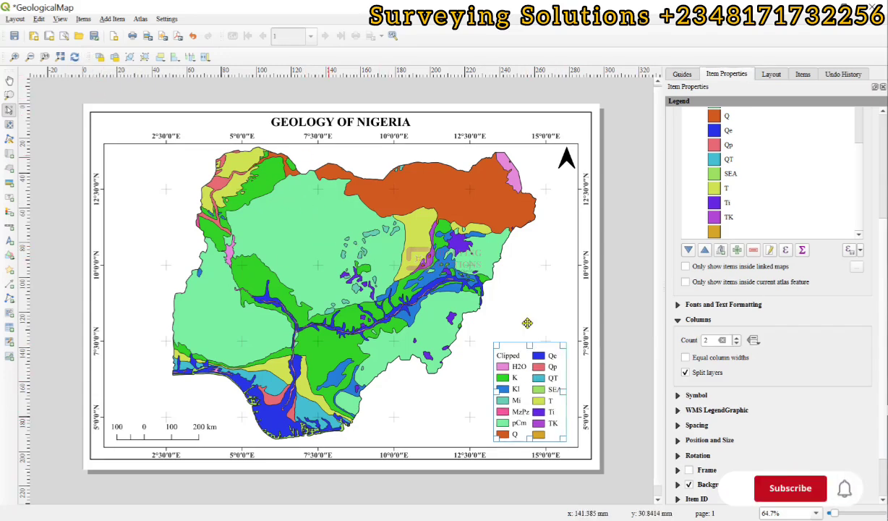
{"action": "left_click_drag", "start_coordinate": [499, 377], "coordinate": [508, 378]}
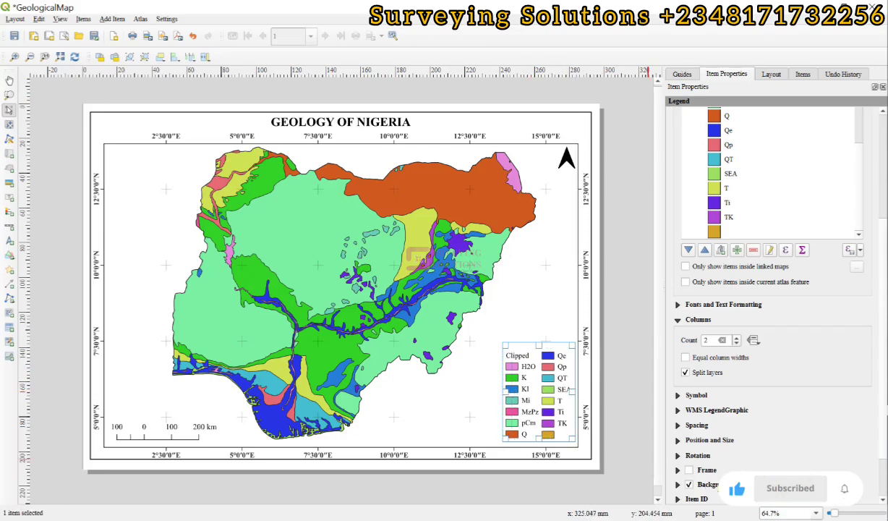
Turn off the legend's background, nudge it slightly down, and enable its frame.
{"action": "scroll", "coordinate": [675, 425], "scroll_direction": "down", "scroll_amount": 2}
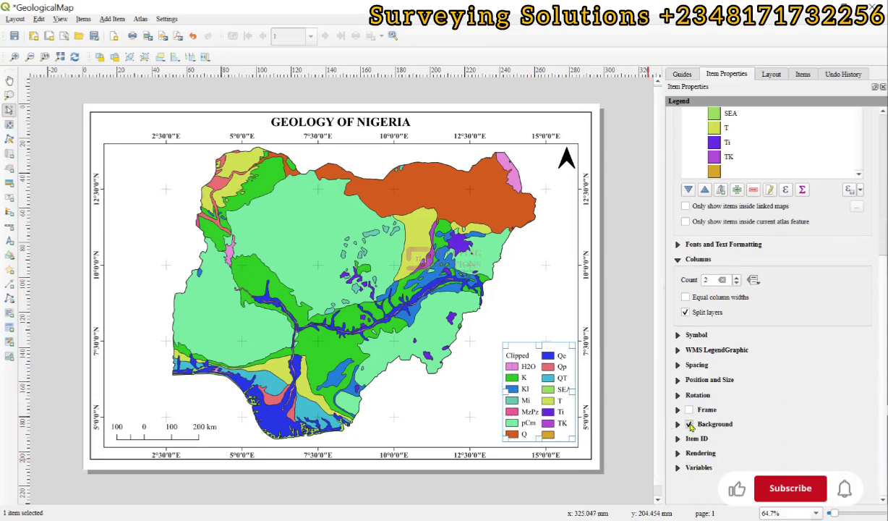
{"action": "left_click", "coordinate": [689, 424]}
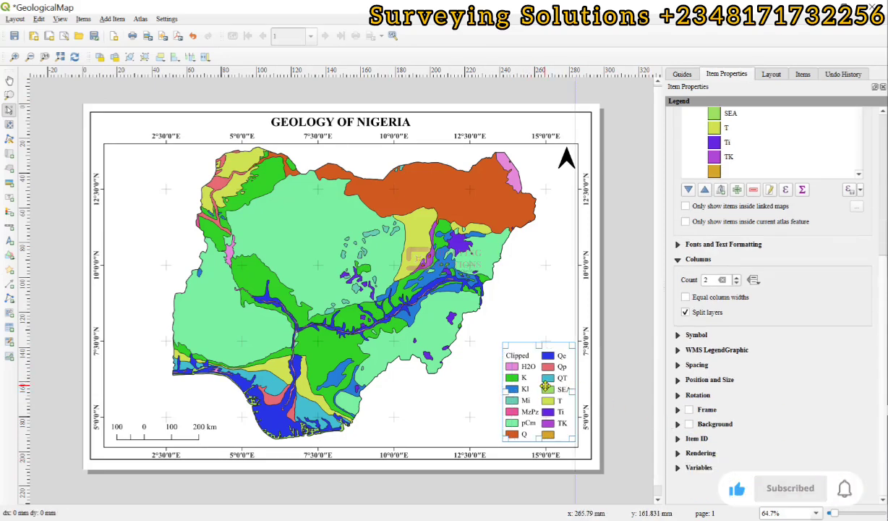
{"action": "left_click_drag", "start_coordinate": [545, 387], "coordinate": [546, 389]}
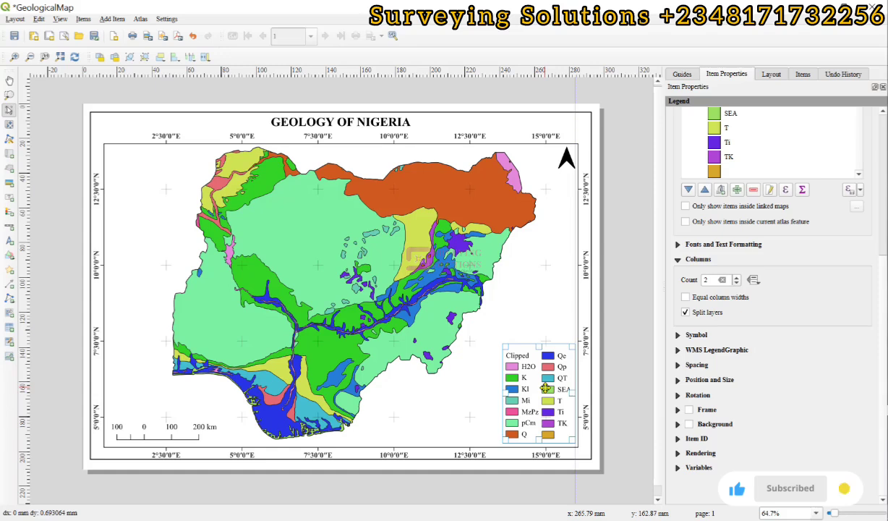
{"action": "left_click", "coordinate": [689, 410]}
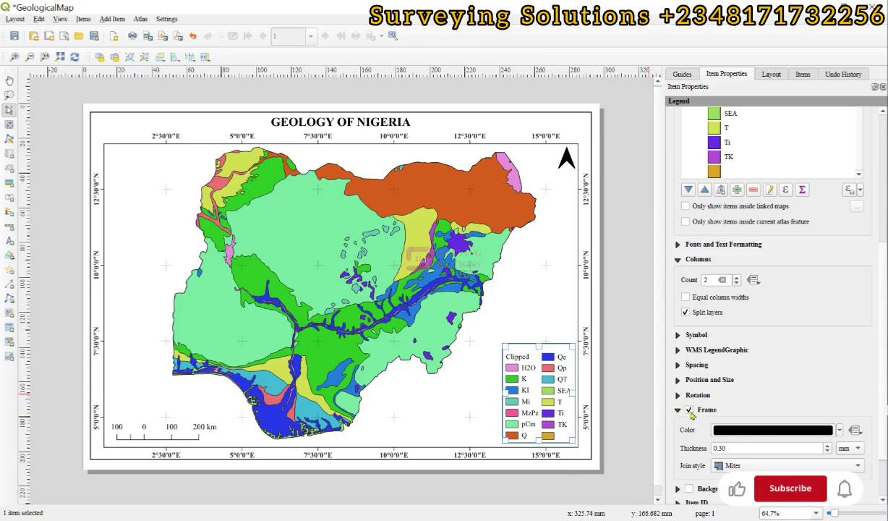
{"action": "left_click", "coordinate": [606, 361]}
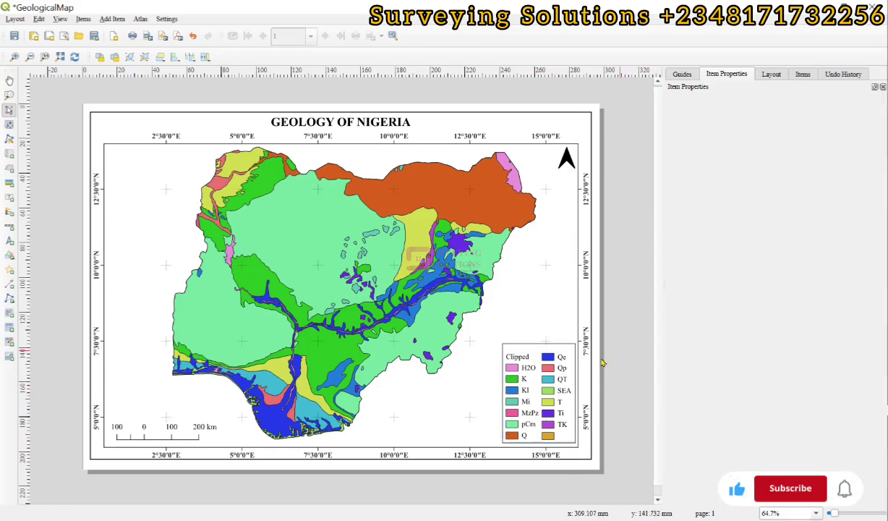
Hide the Clipped heading in the legend and set the legend title to LEGEND.
{"action": "left_click", "coordinate": [539, 389]}
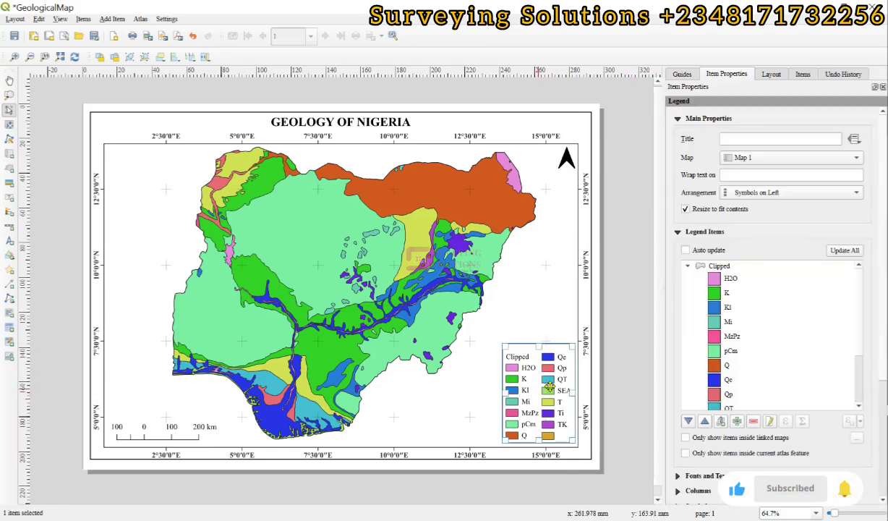
{"action": "left_click", "coordinate": [715, 267]}
{"action": "right_click", "coordinate": [716, 268]}
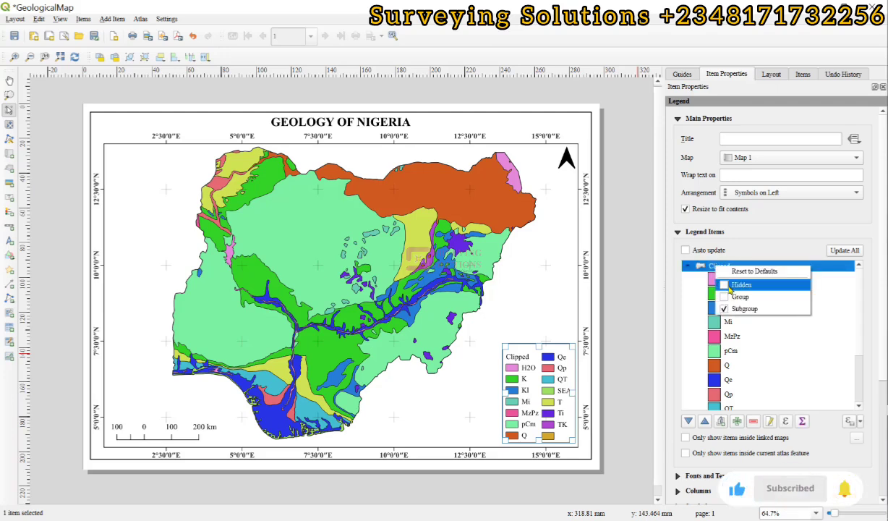
{"action": "left_click", "coordinate": [732, 285]}
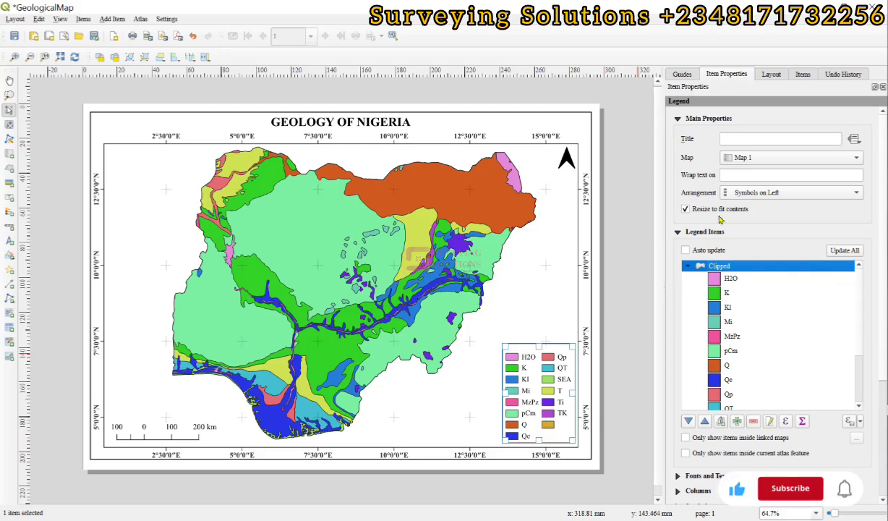
{"action": "left_click", "coordinate": [742, 140]}
{"action": "type", "text": "LEGEND"}
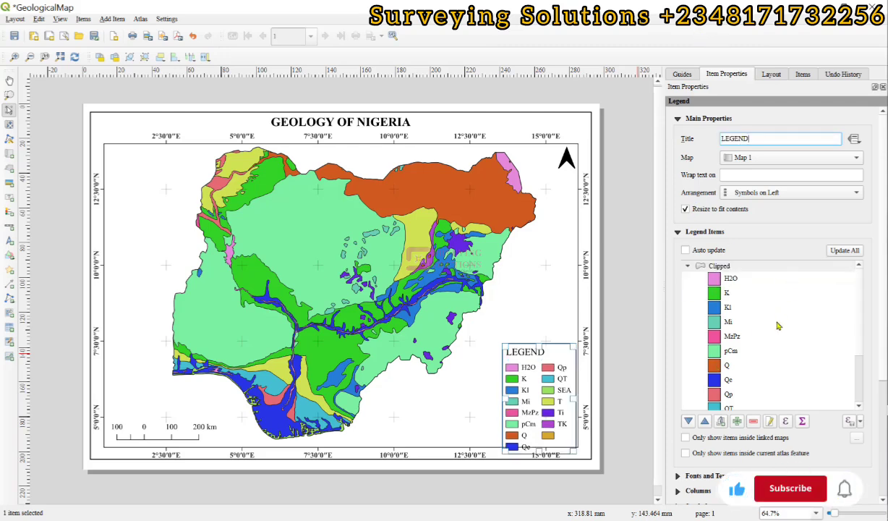
Center the legend title and move the legend up so it fits inside the map frame's southeast corner.
{"action": "scroll", "coordinate": [788, 319], "scroll_direction": "down", "scroll_amount": 2}
{"action": "scroll", "coordinate": [774, 454], "scroll_direction": "down", "scroll_amount": 2}
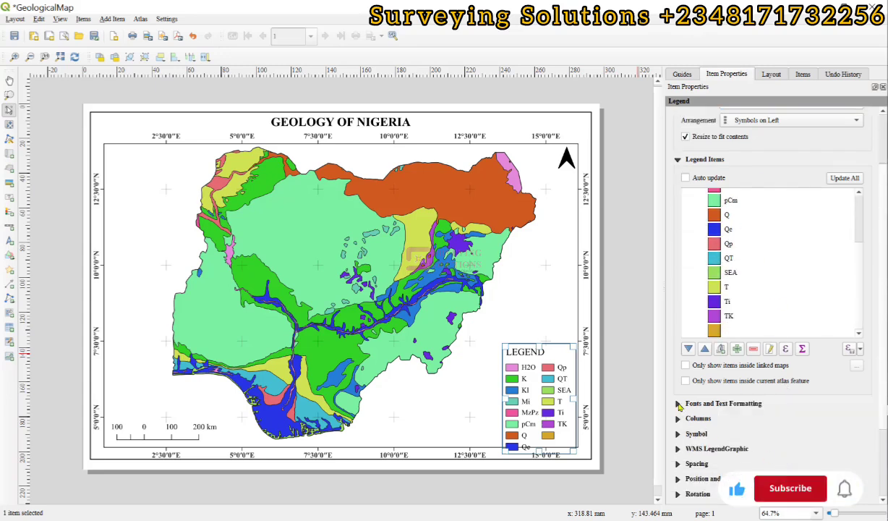
{"action": "left_click", "coordinate": [723, 403]}
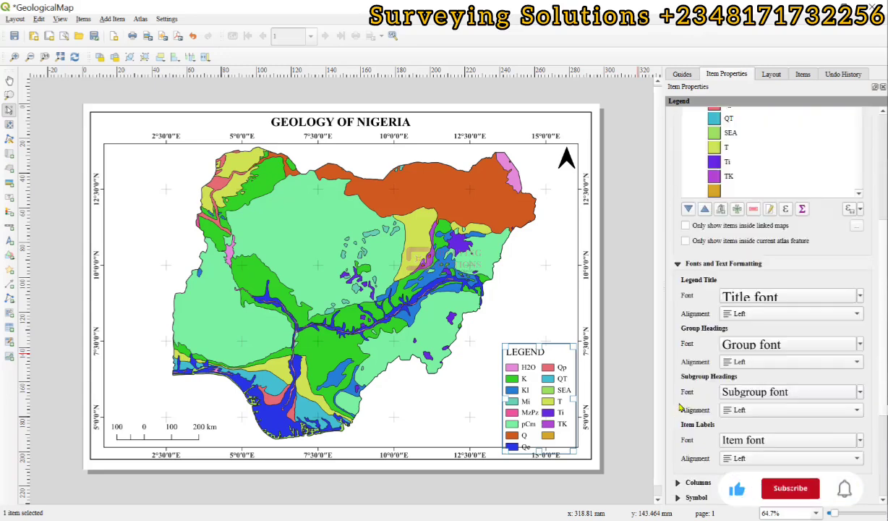
{"action": "left_click", "coordinate": [743, 313]}
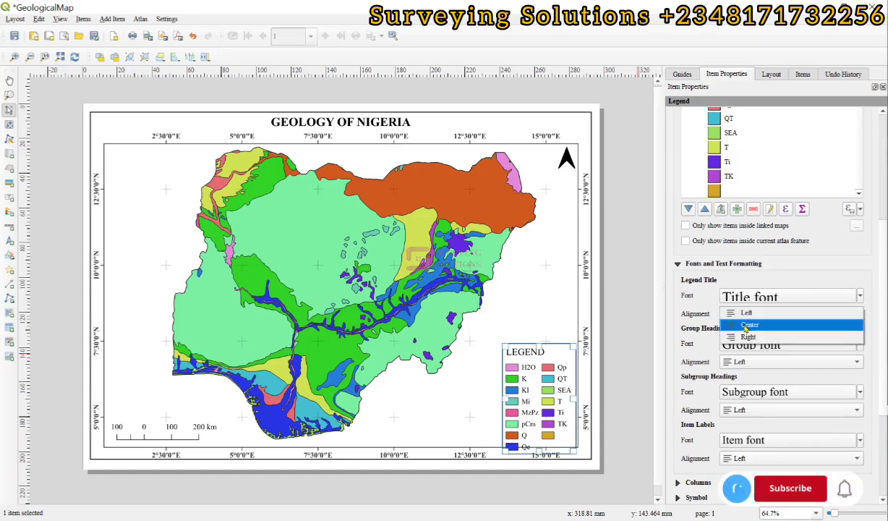
{"action": "left_click", "coordinate": [746, 326]}
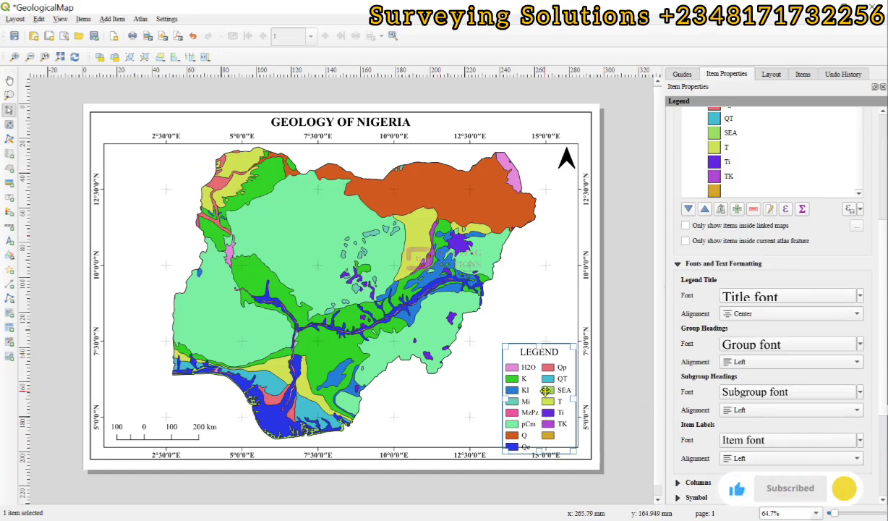
{"action": "left_click_drag", "start_coordinate": [523, 375], "coordinate": [522, 360]}
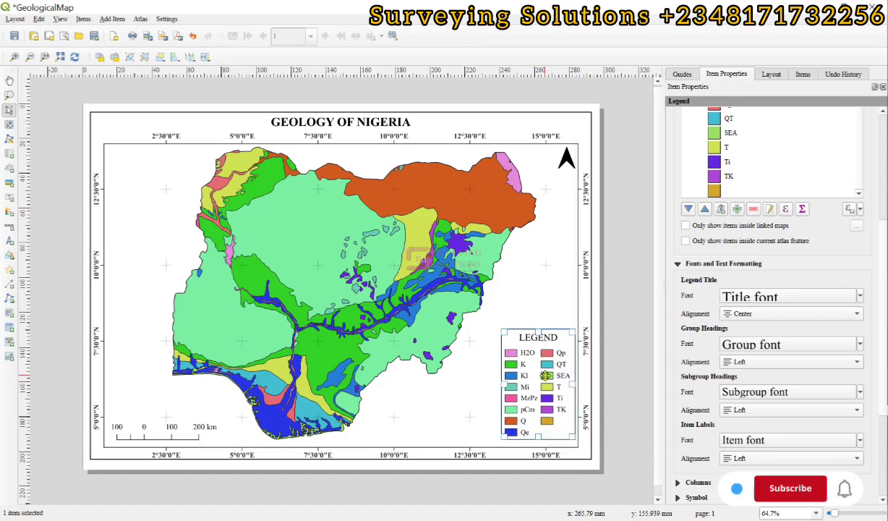
{"action": "left_click_drag", "start_coordinate": [545, 375], "coordinate": [547, 384]}
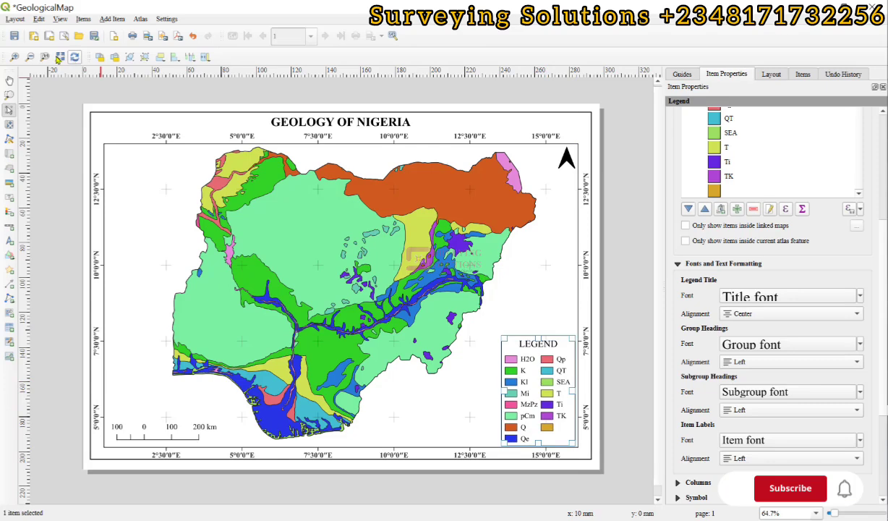
Refresh the layout and export it as the PNG image GeologicalMap in the PRODUCTS folder at 300 dpi.
{"action": "left_click", "coordinate": [59, 57]}
{"action": "left_click", "coordinate": [65, 173]}
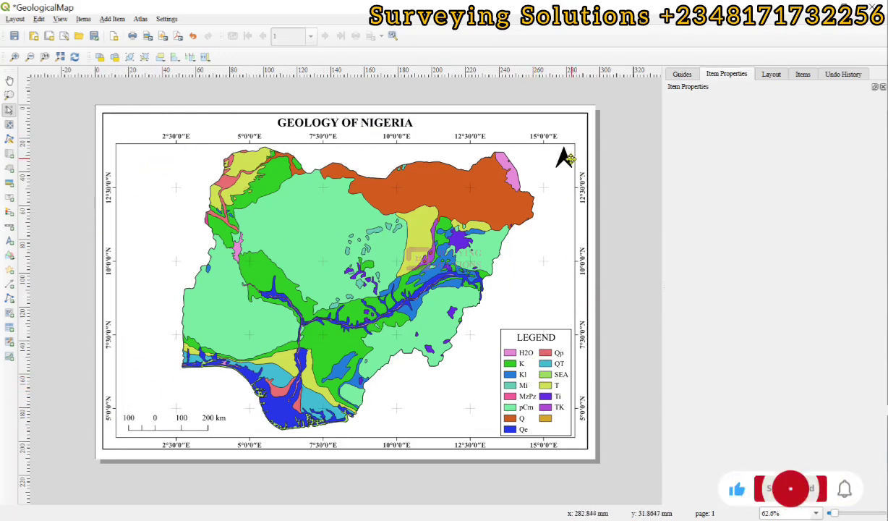
{"action": "left_click", "coordinate": [560, 159]}
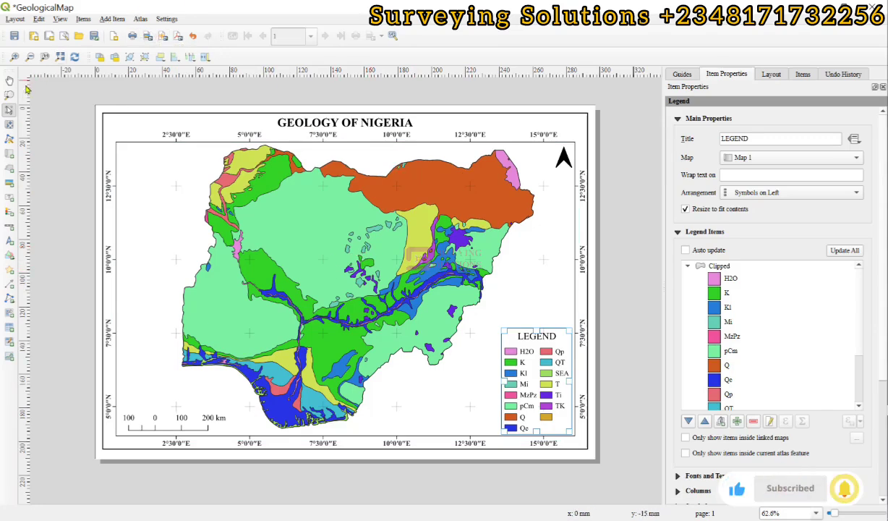
{"action": "left_click", "coordinate": [74, 57]}
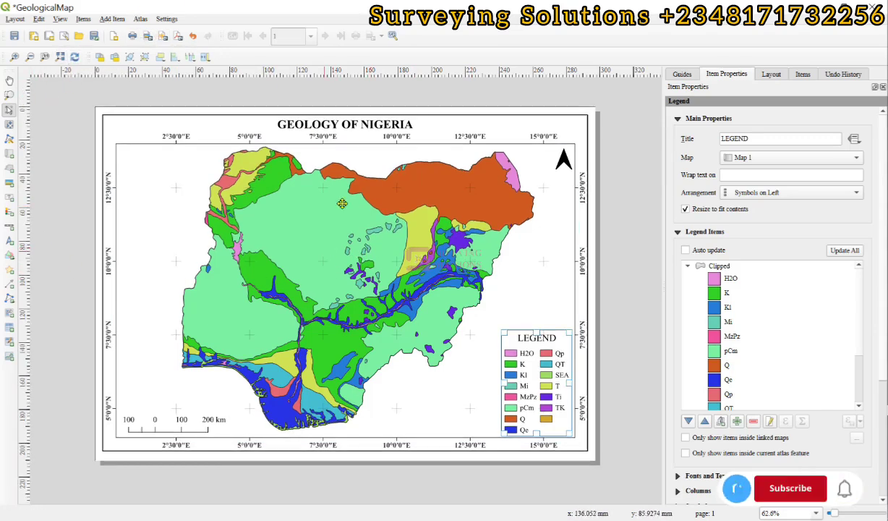
{"action": "left_click", "coordinate": [149, 38]}
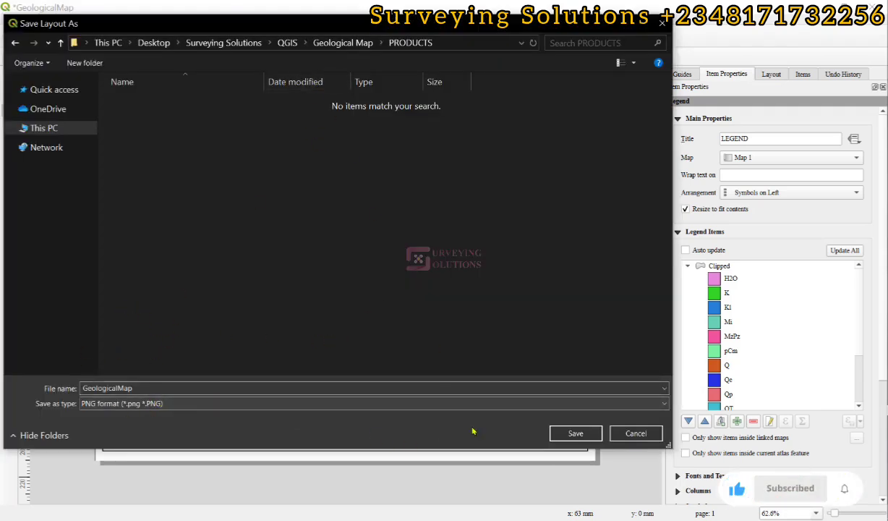
{"action": "left_click", "coordinate": [576, 433]}
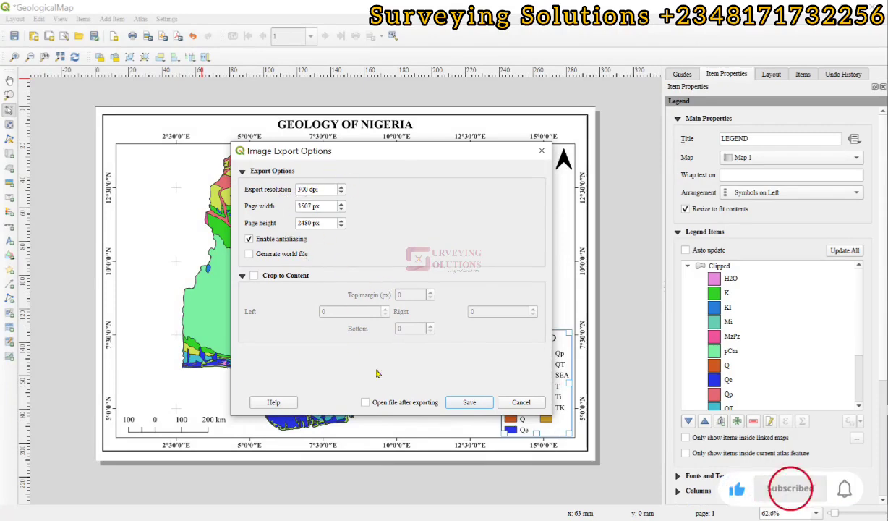
{"action": "left_click", "coordinate": [470, 402]}
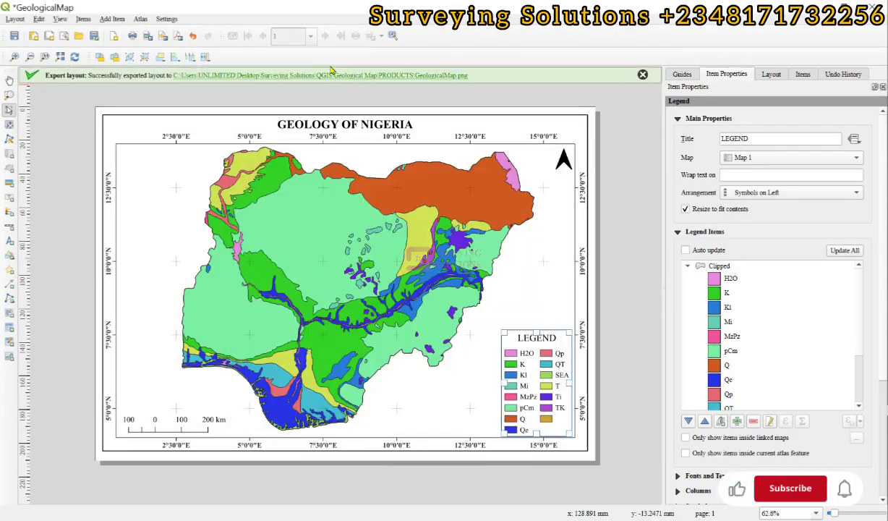
Open the exported GeologicalMap PNG from the PRODUCTS folder and maximize the image viewer to inspect the map.
{"action": "left_click", "coordinate": [351, 80]}
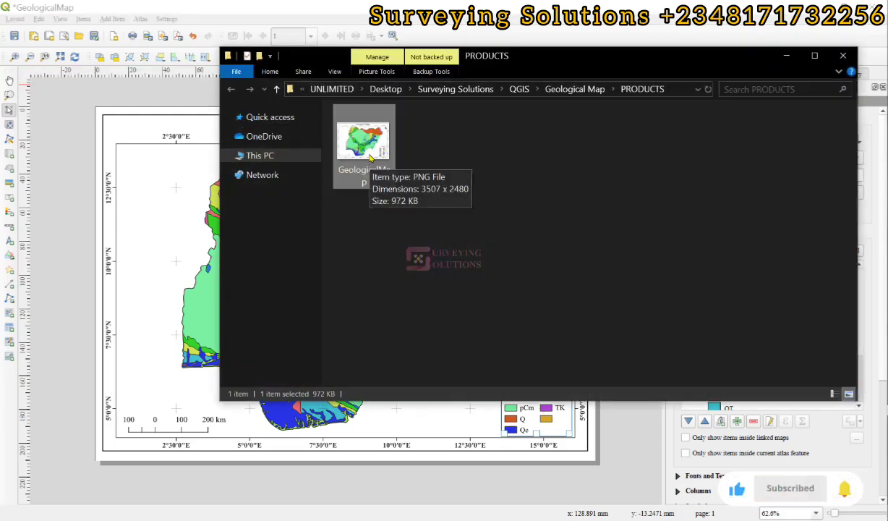
{"action": "double_click", "coordinate": [365, 144]}
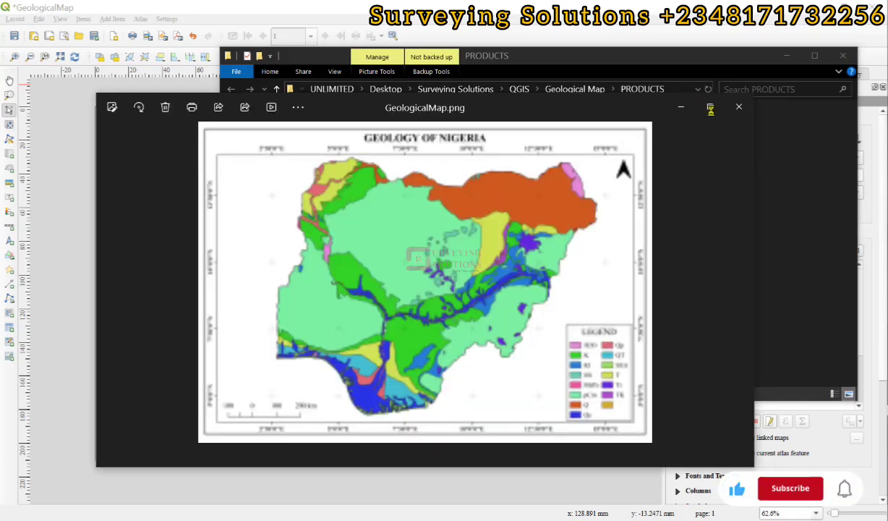
{"action": "left_click", "coordinate": [711, 107]}
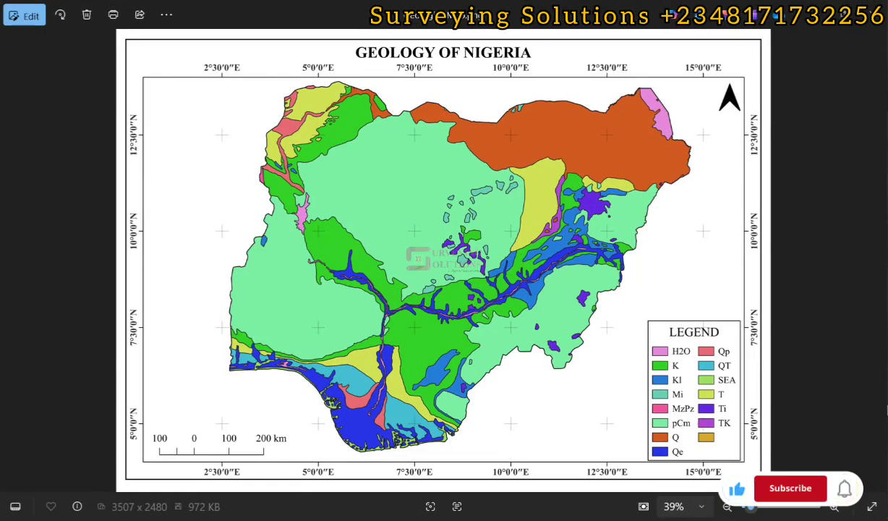
{"action": "key", "text": "alt+Tab"}
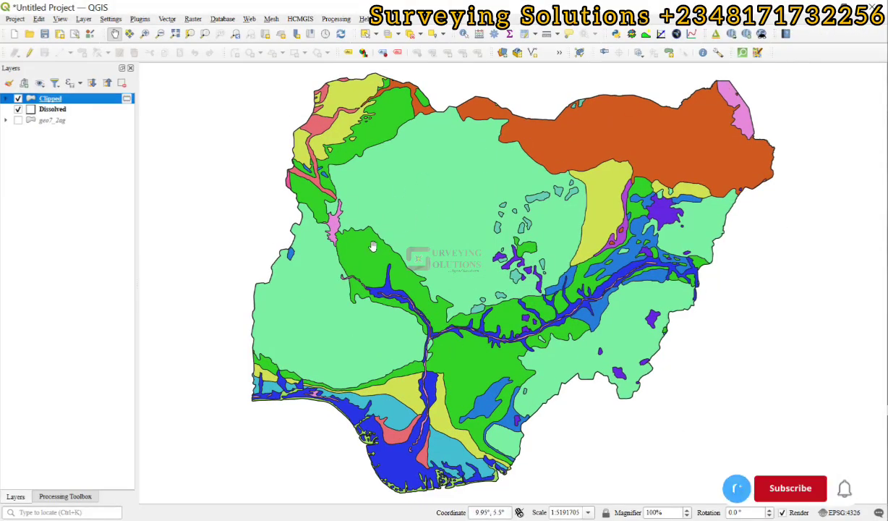
{"action": "key", "text": "alt+Tab"}
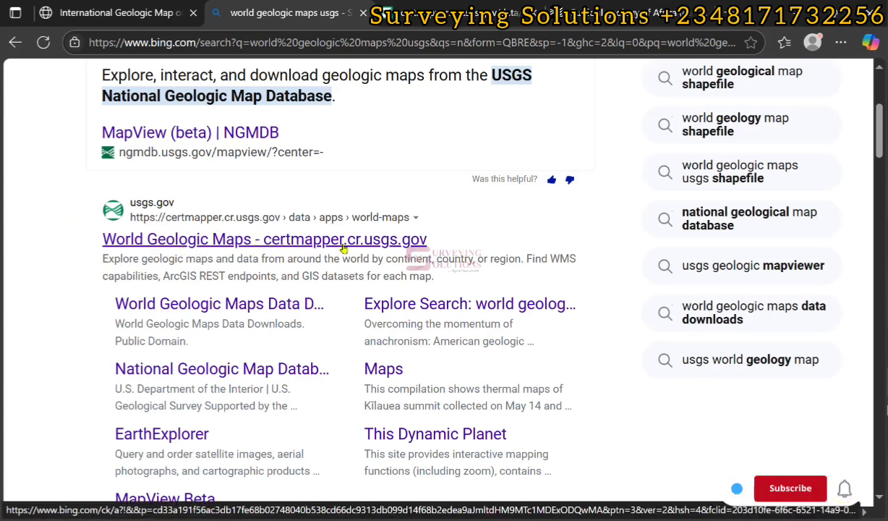
{"action": "mouse_move", "coordinate": [887, 145]}
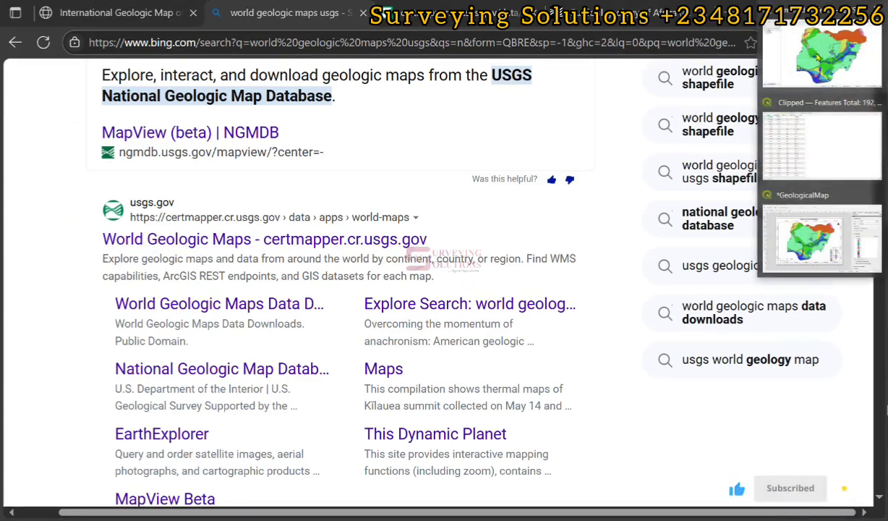
{"action": "left_click", "coordinate": [822, 56]}
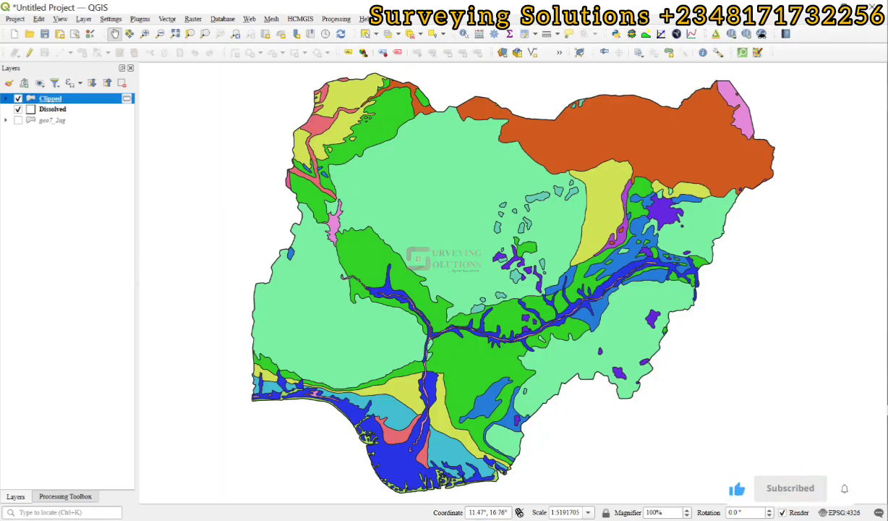
{"action": "key", "text": "alt+Tab"}
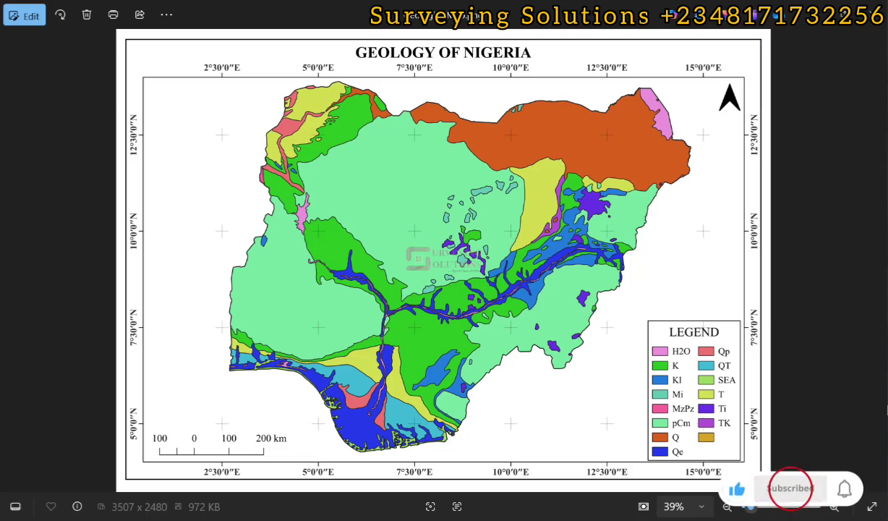
{"action": "key", "text": "alt+Tab"}
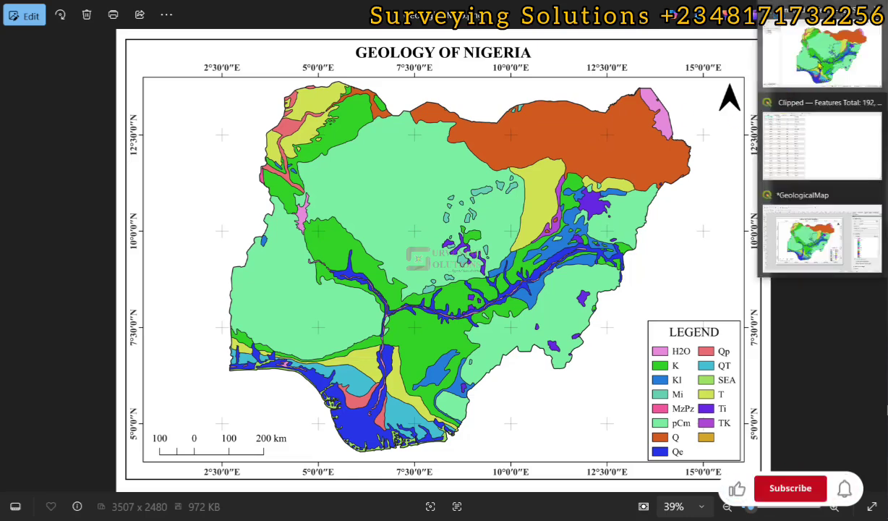